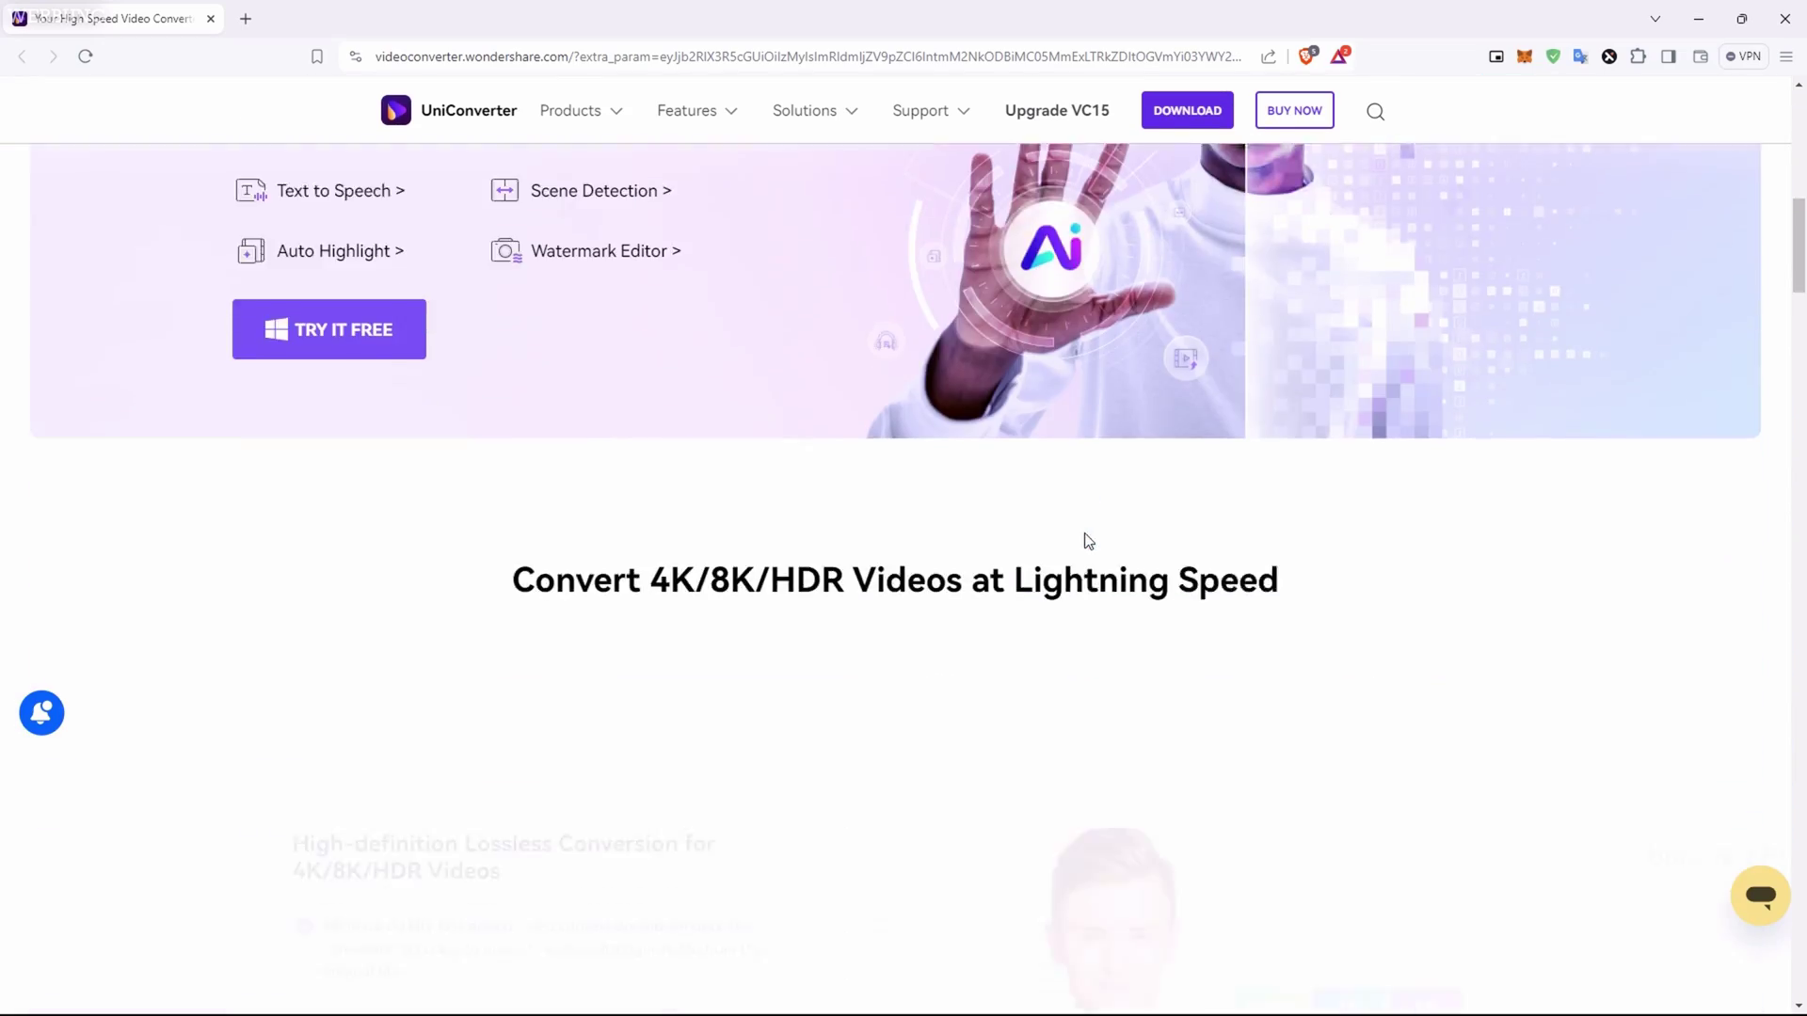
{"action": "scroll", "coordinate": [1085, 535], "scroll_direction": "down", "scroll_amount": 5}
Start merging DJIMini2 with Drone Styria and switch the clip's filter to Snow2
{"action": "scroll", "coordinate": [1085, 534], "scroll_direction": "up", "scroll_amount": 2}
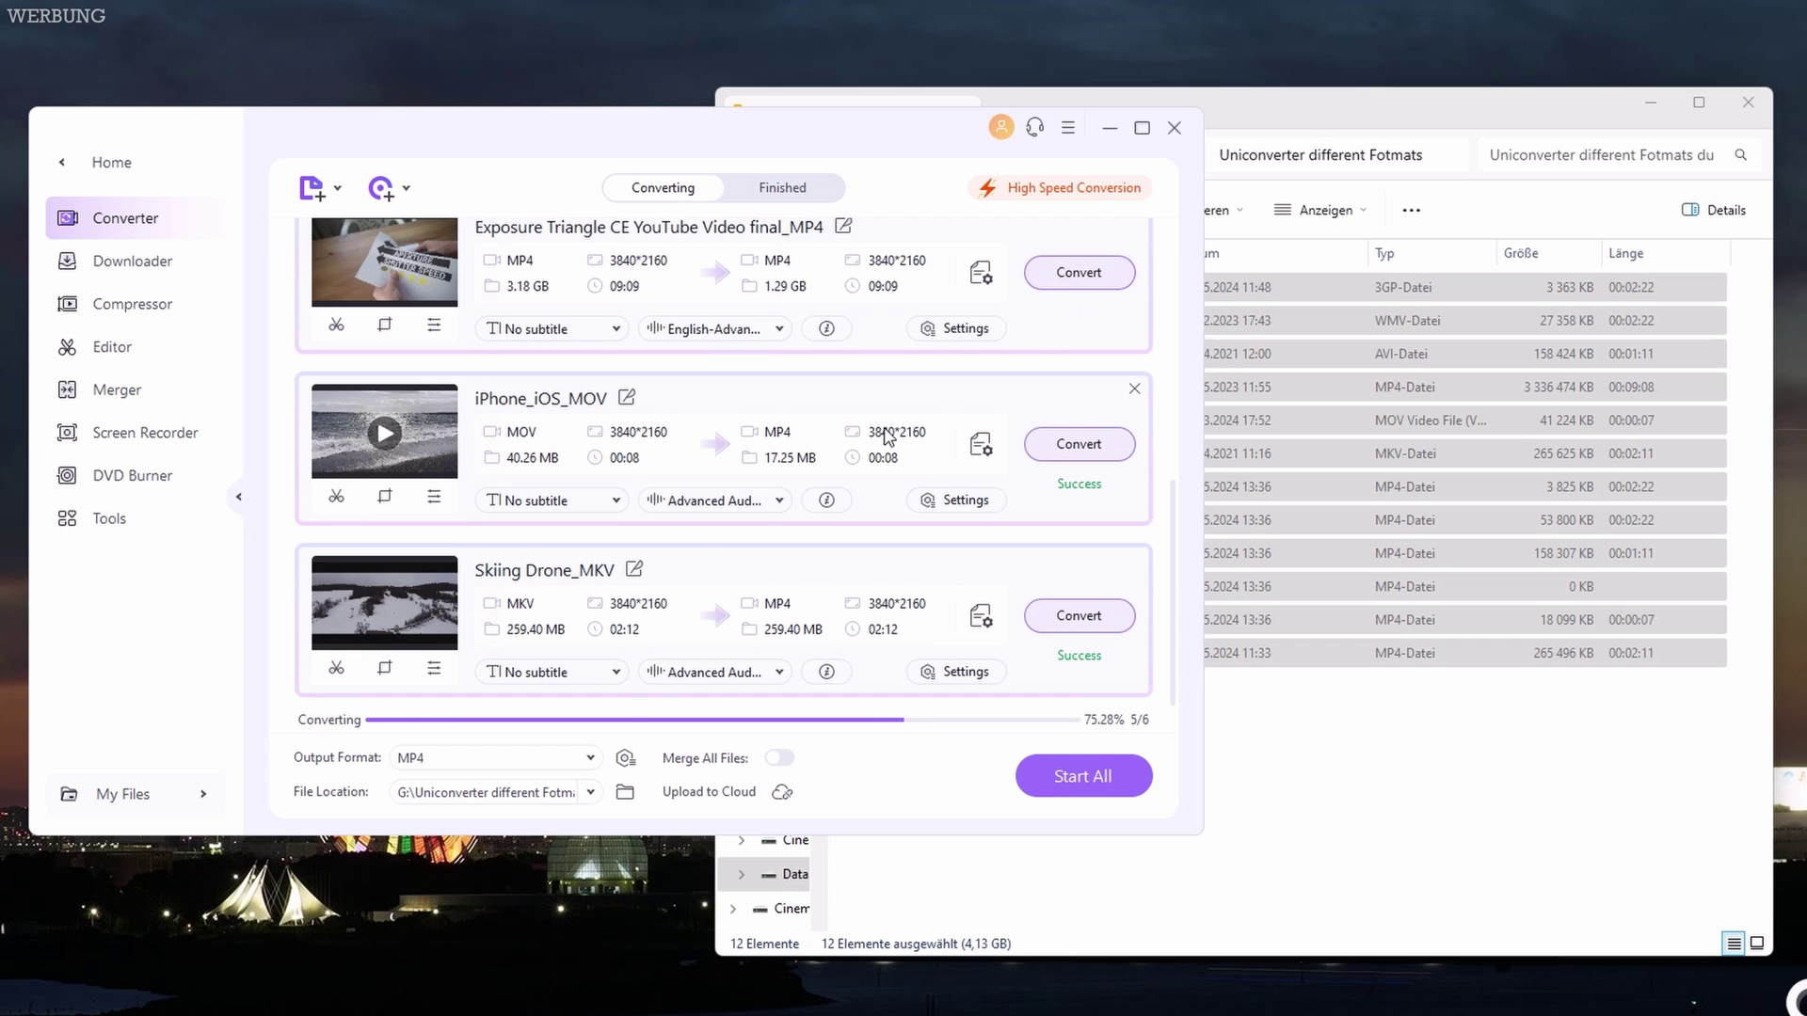
{"action": "scroll", "coordinate": [931, 458], "scroll_direction": "up", "scroll_amount": 5}
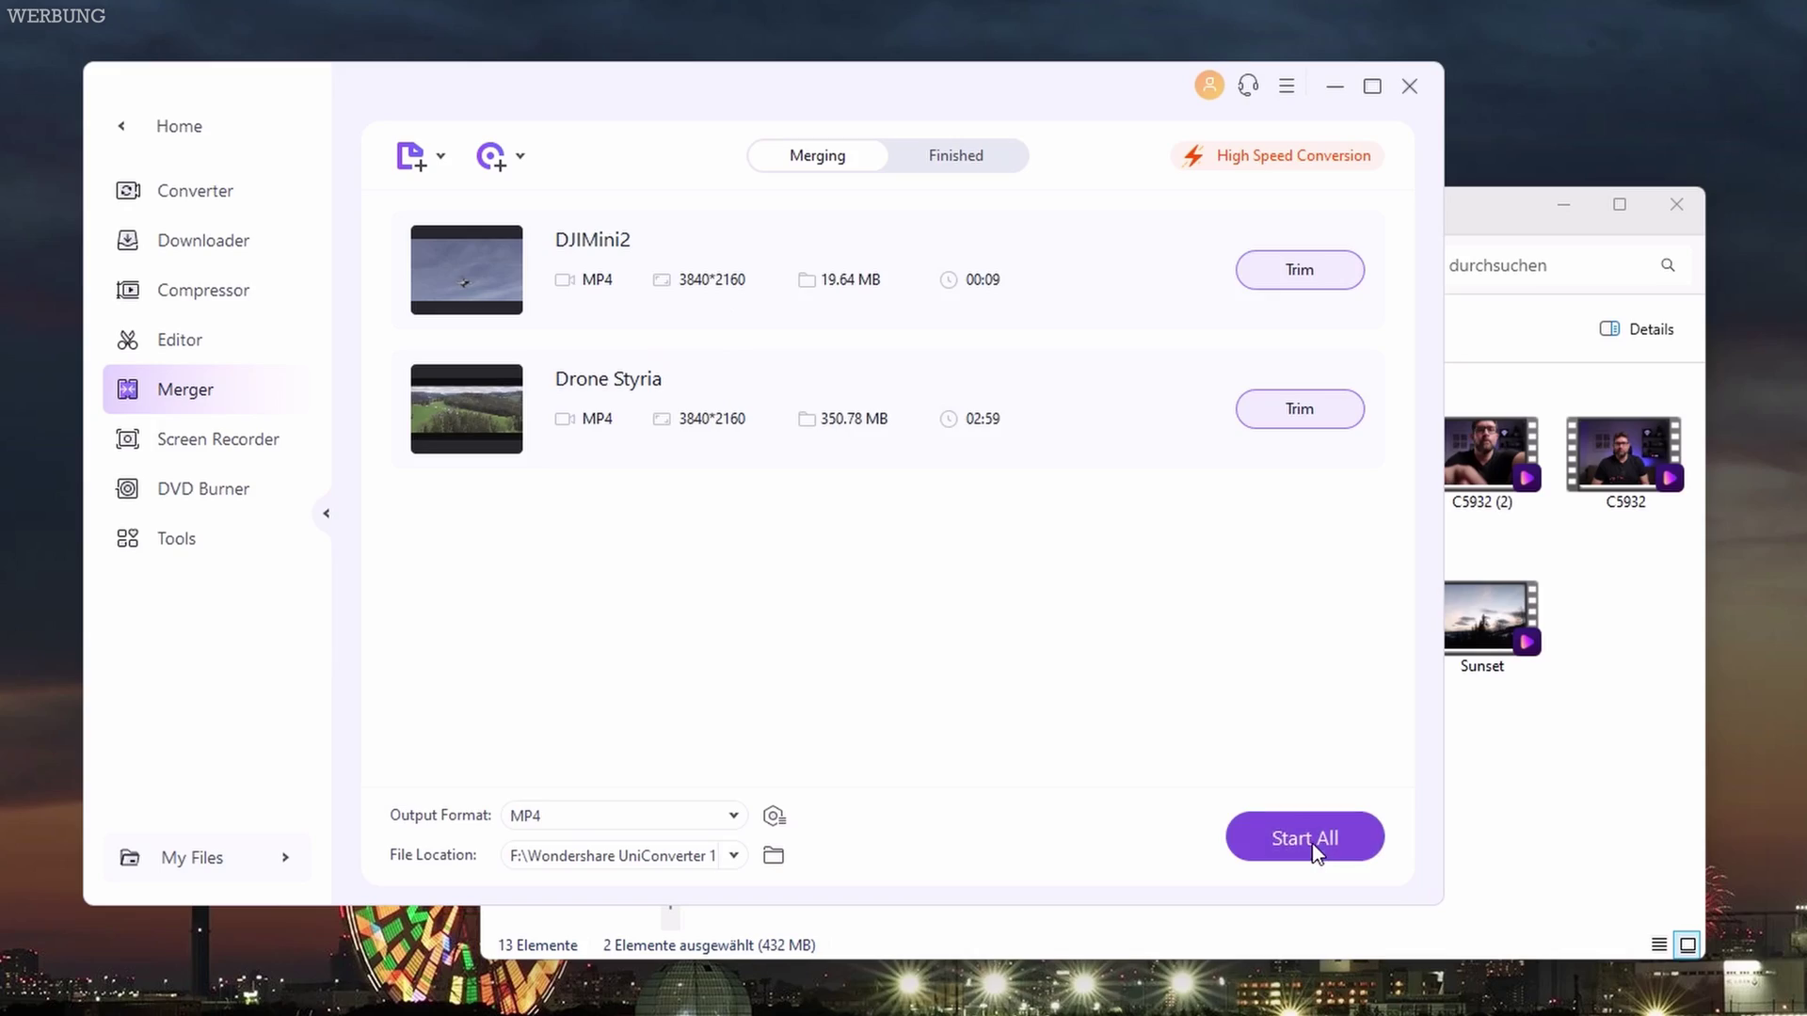
{"action": "left_click", "coordinate": [1308, 840]}
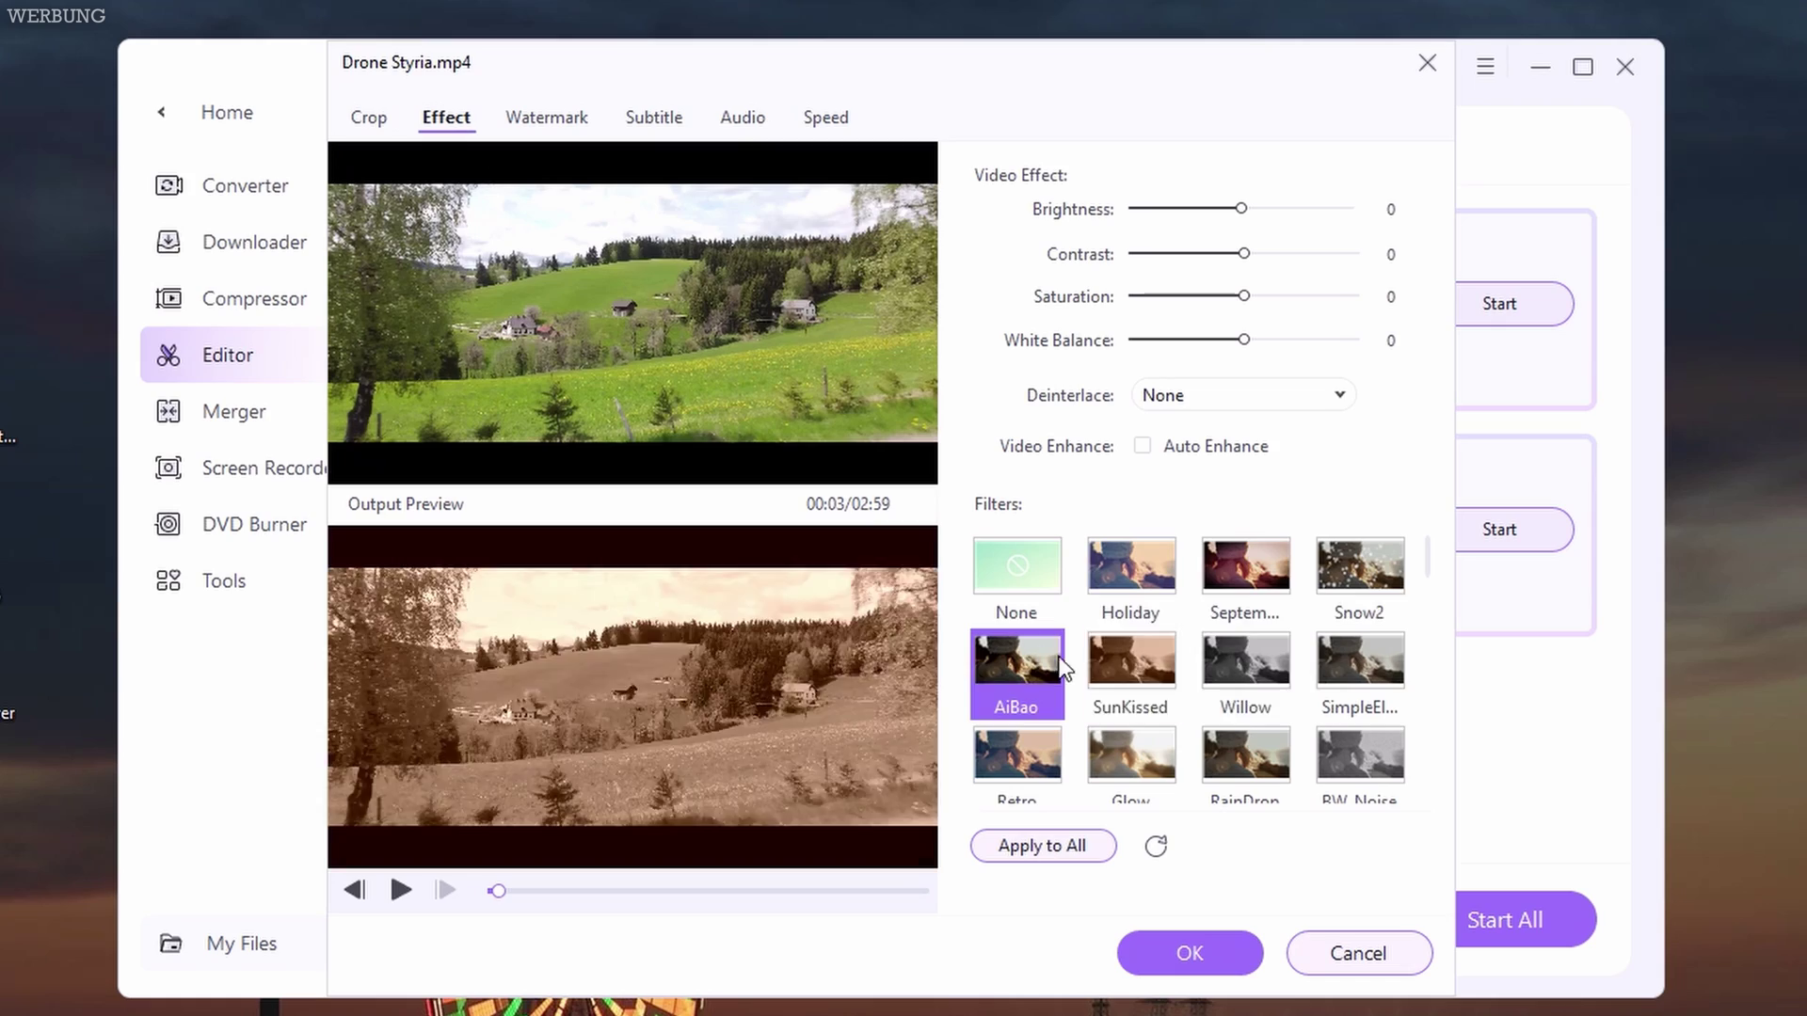
{"action": "left_click", "coordinate": [1238, 575]}
{"action": "left_click", "coordinate": [1351, 585]}
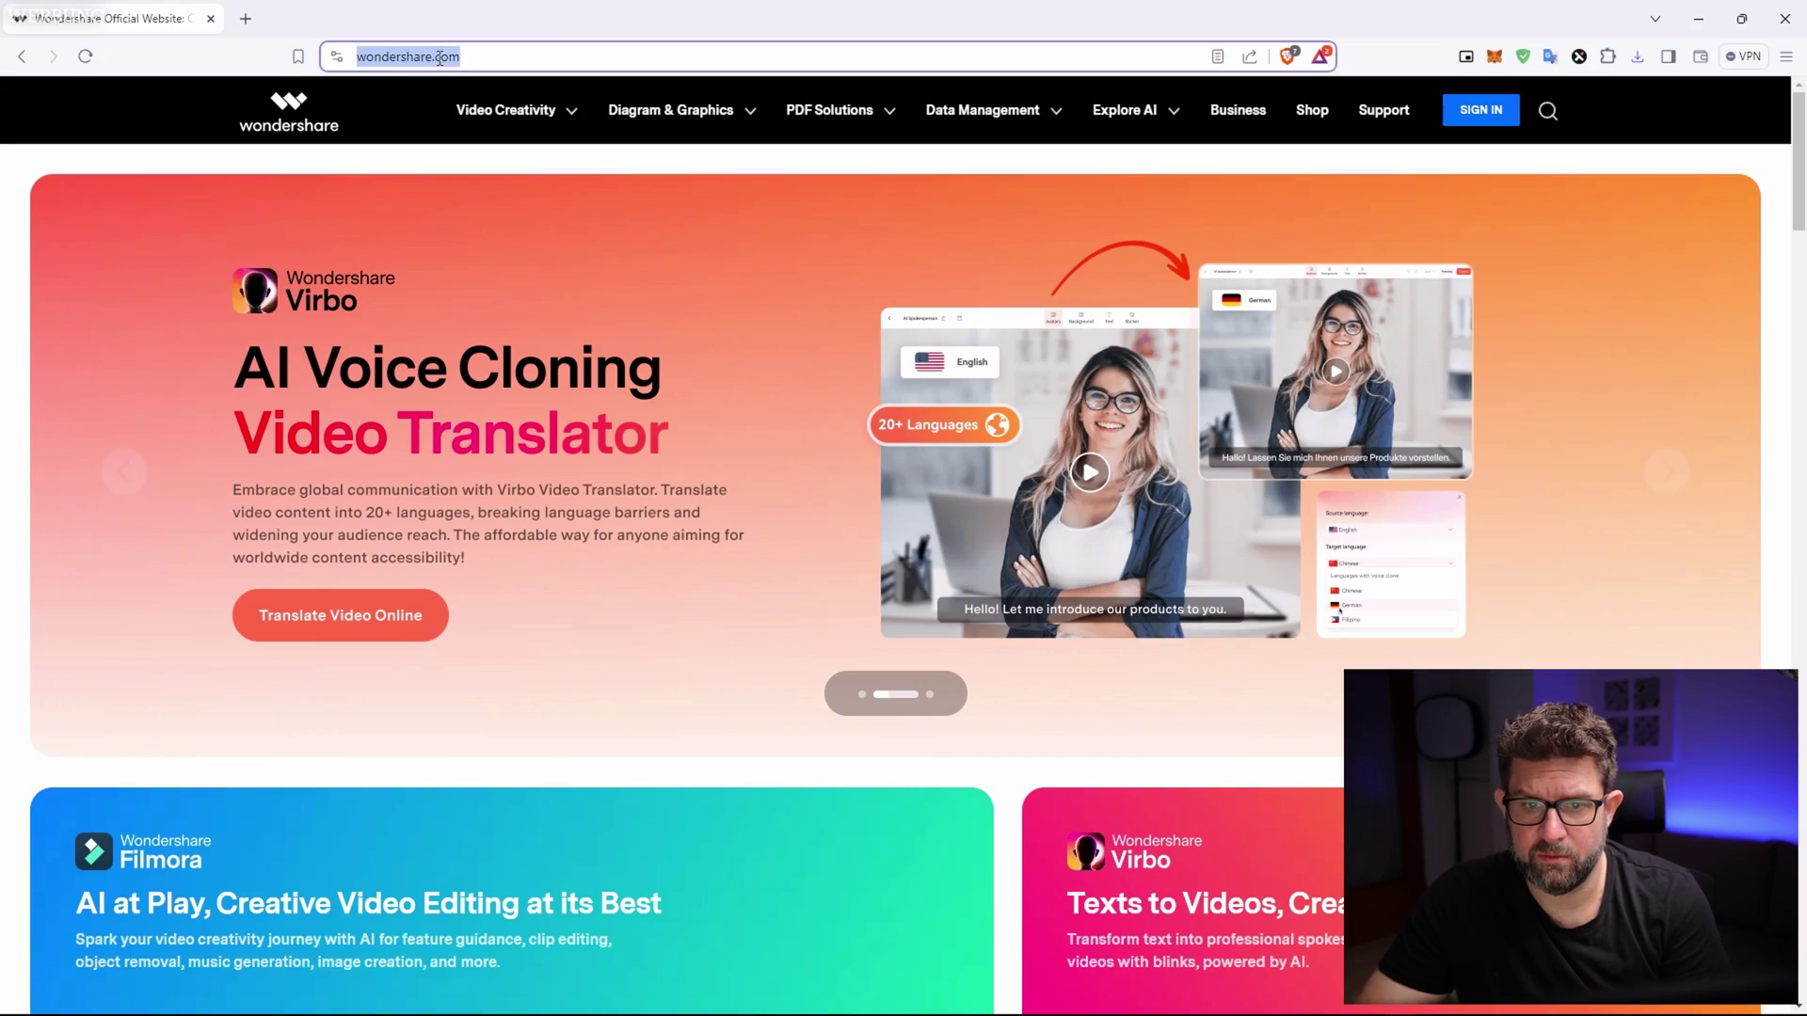
Save the free UniConverter trial installer from its Wondershare product page, then minimise the browser
{"action": "mouse_move", "coordinate": [507, 125]}
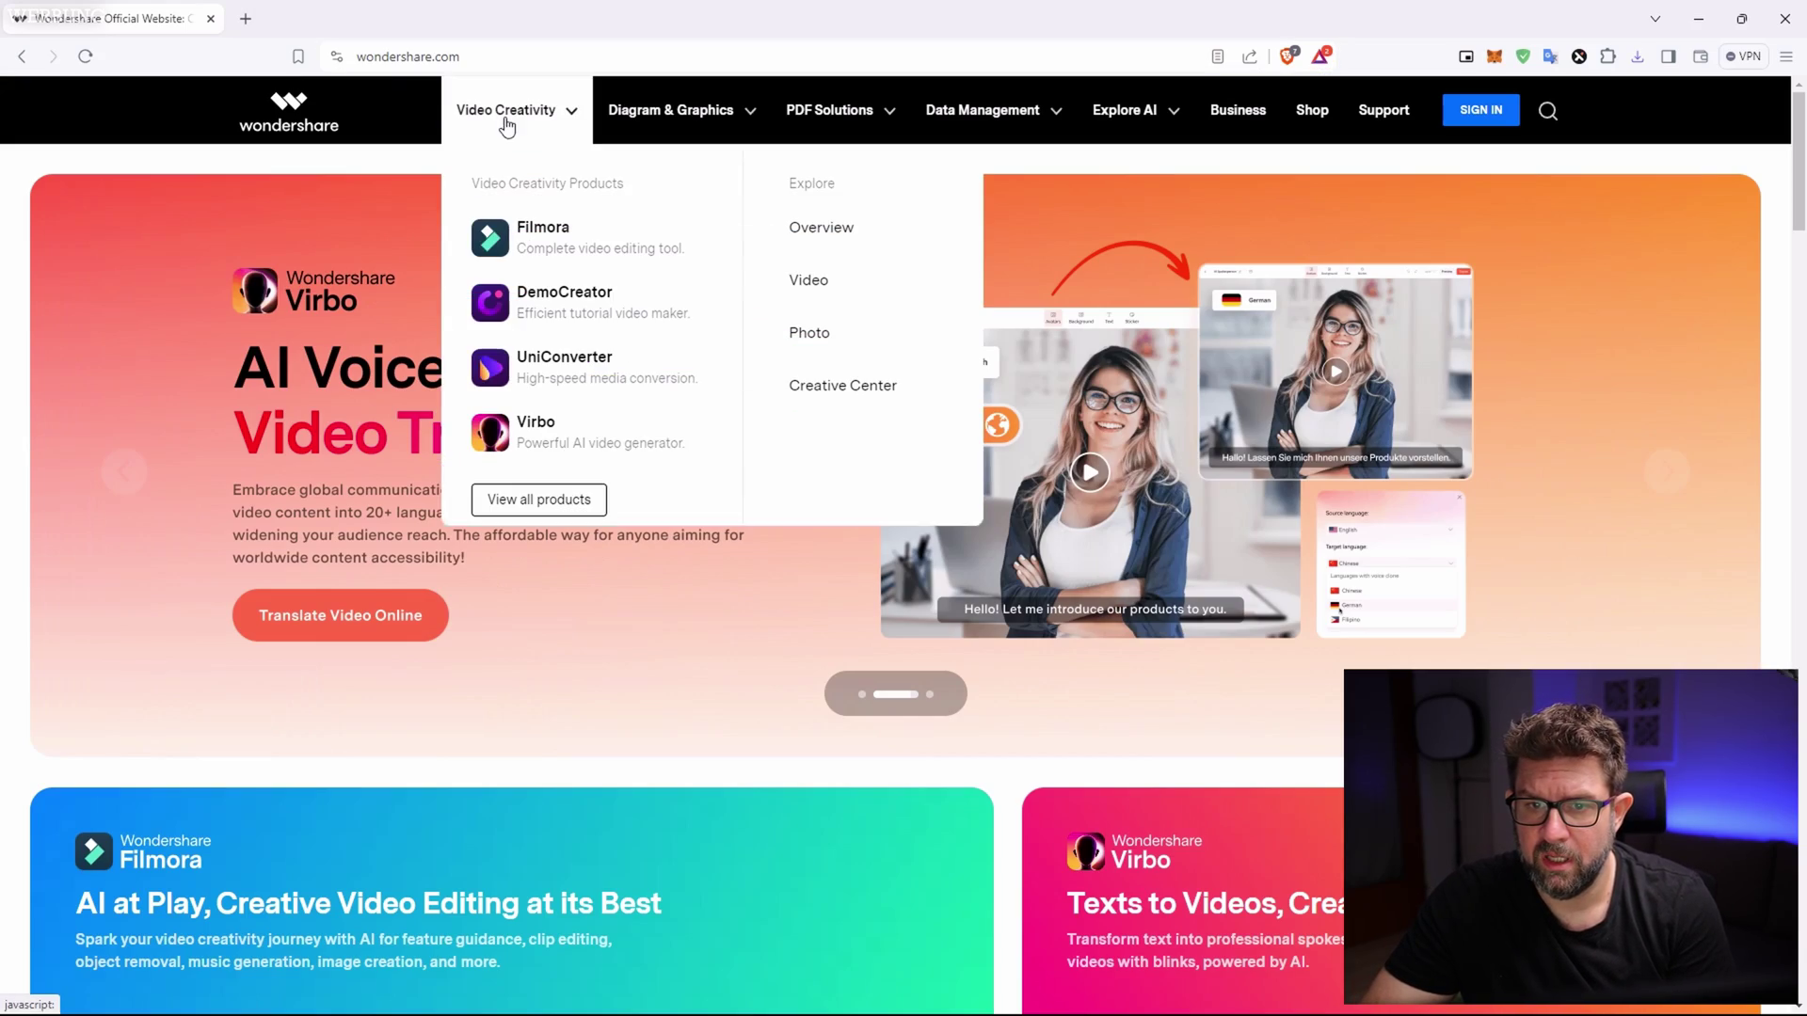
{"action": "left_click", "coordinate": [523, 356]}
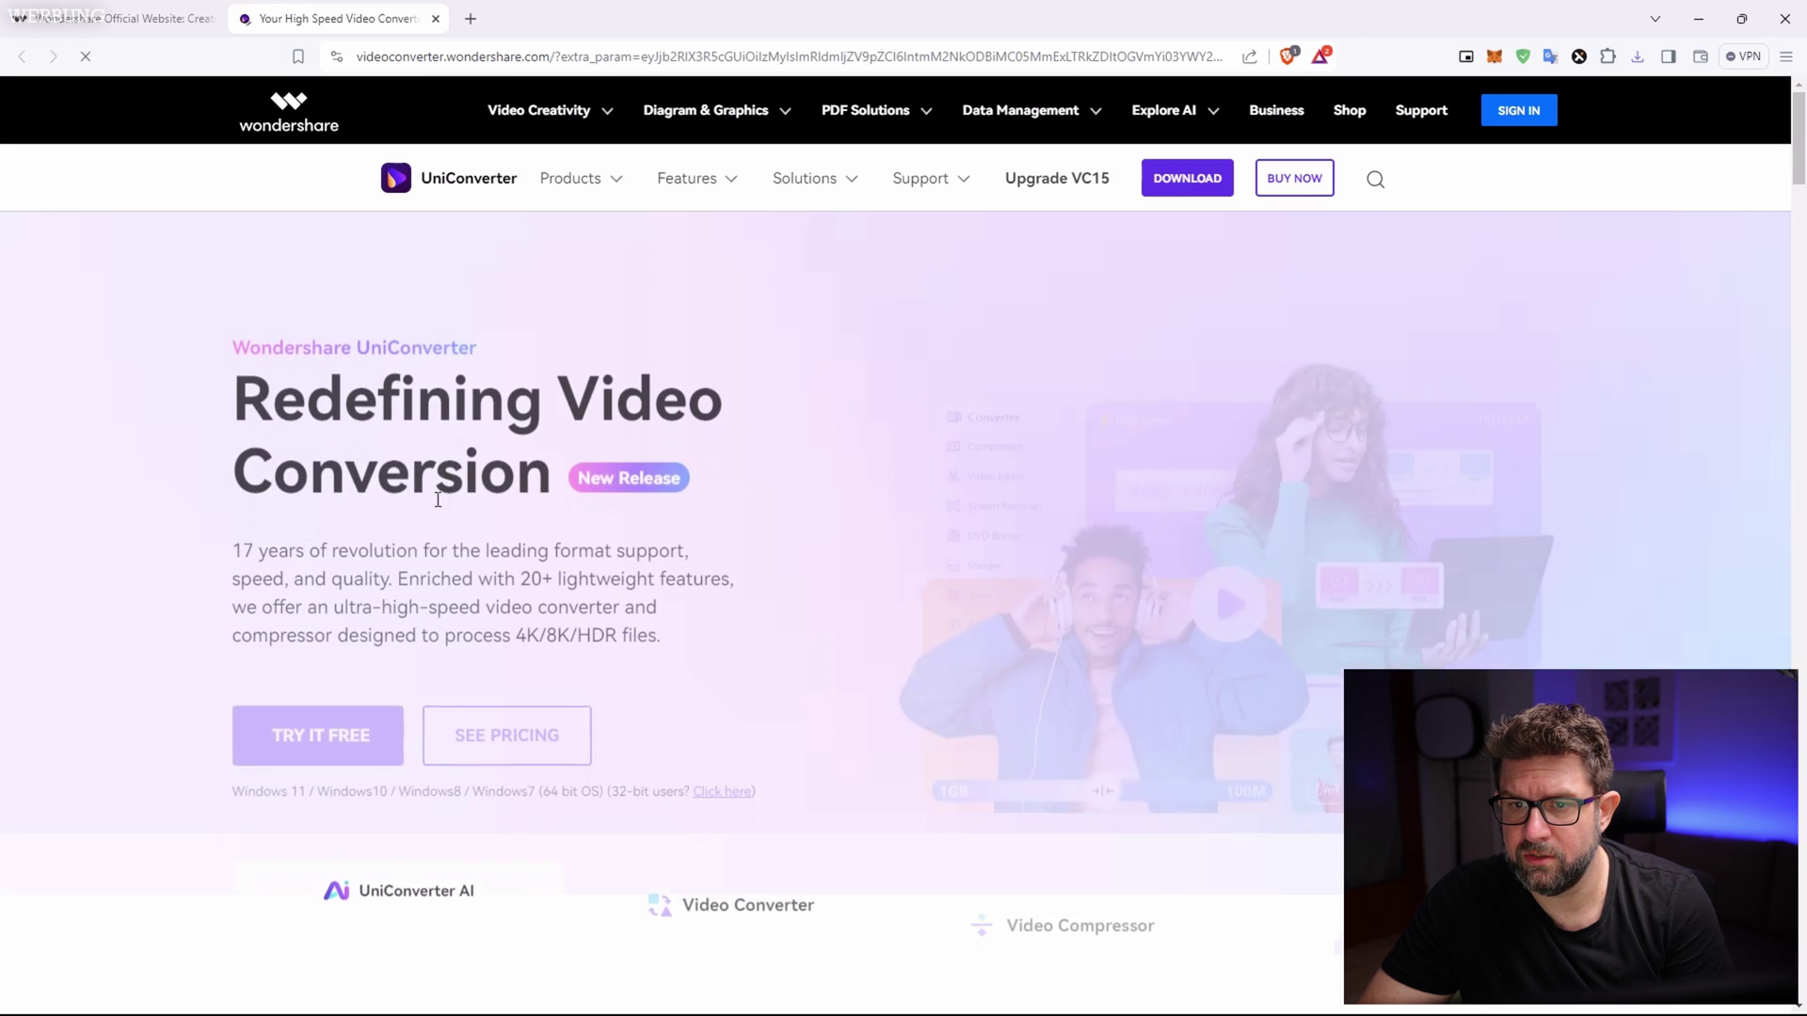
{"action": "left_click", "coordinate": [340, 685]}
{"action": "left_click", "coordinate": [743, 476]}
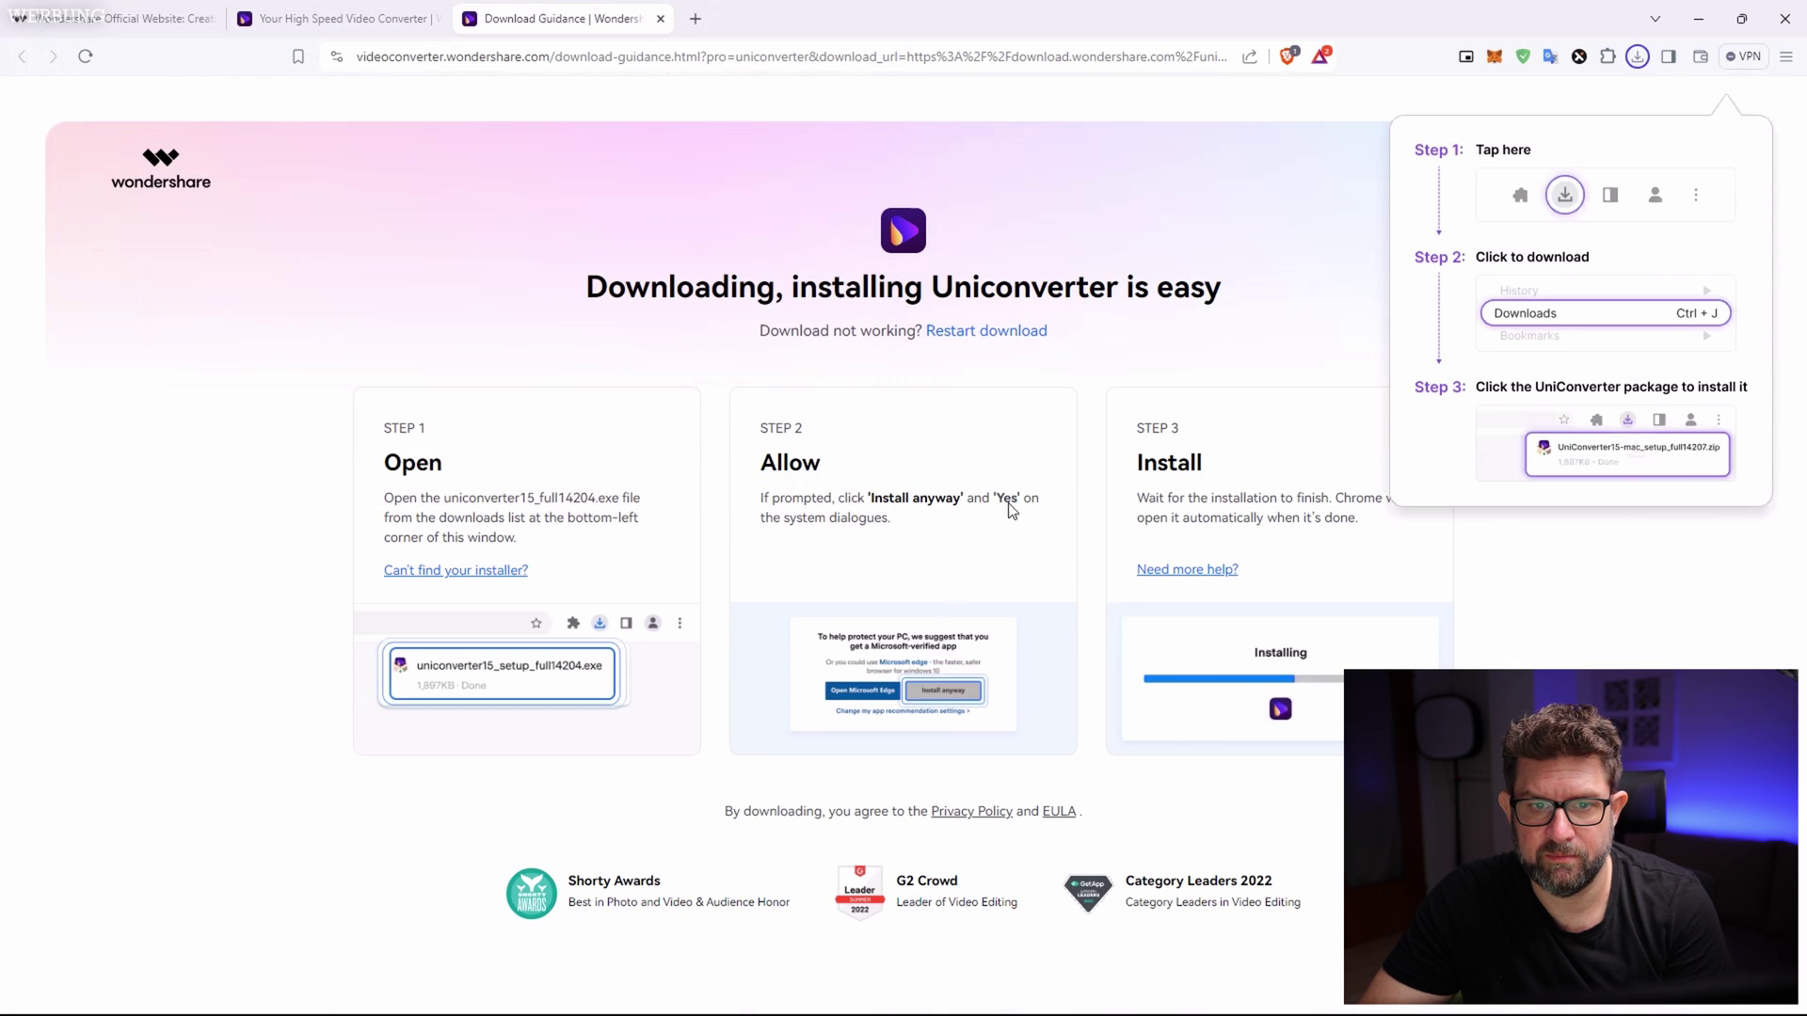
{"action": "left_click", "coordinate": [1716, 17]}
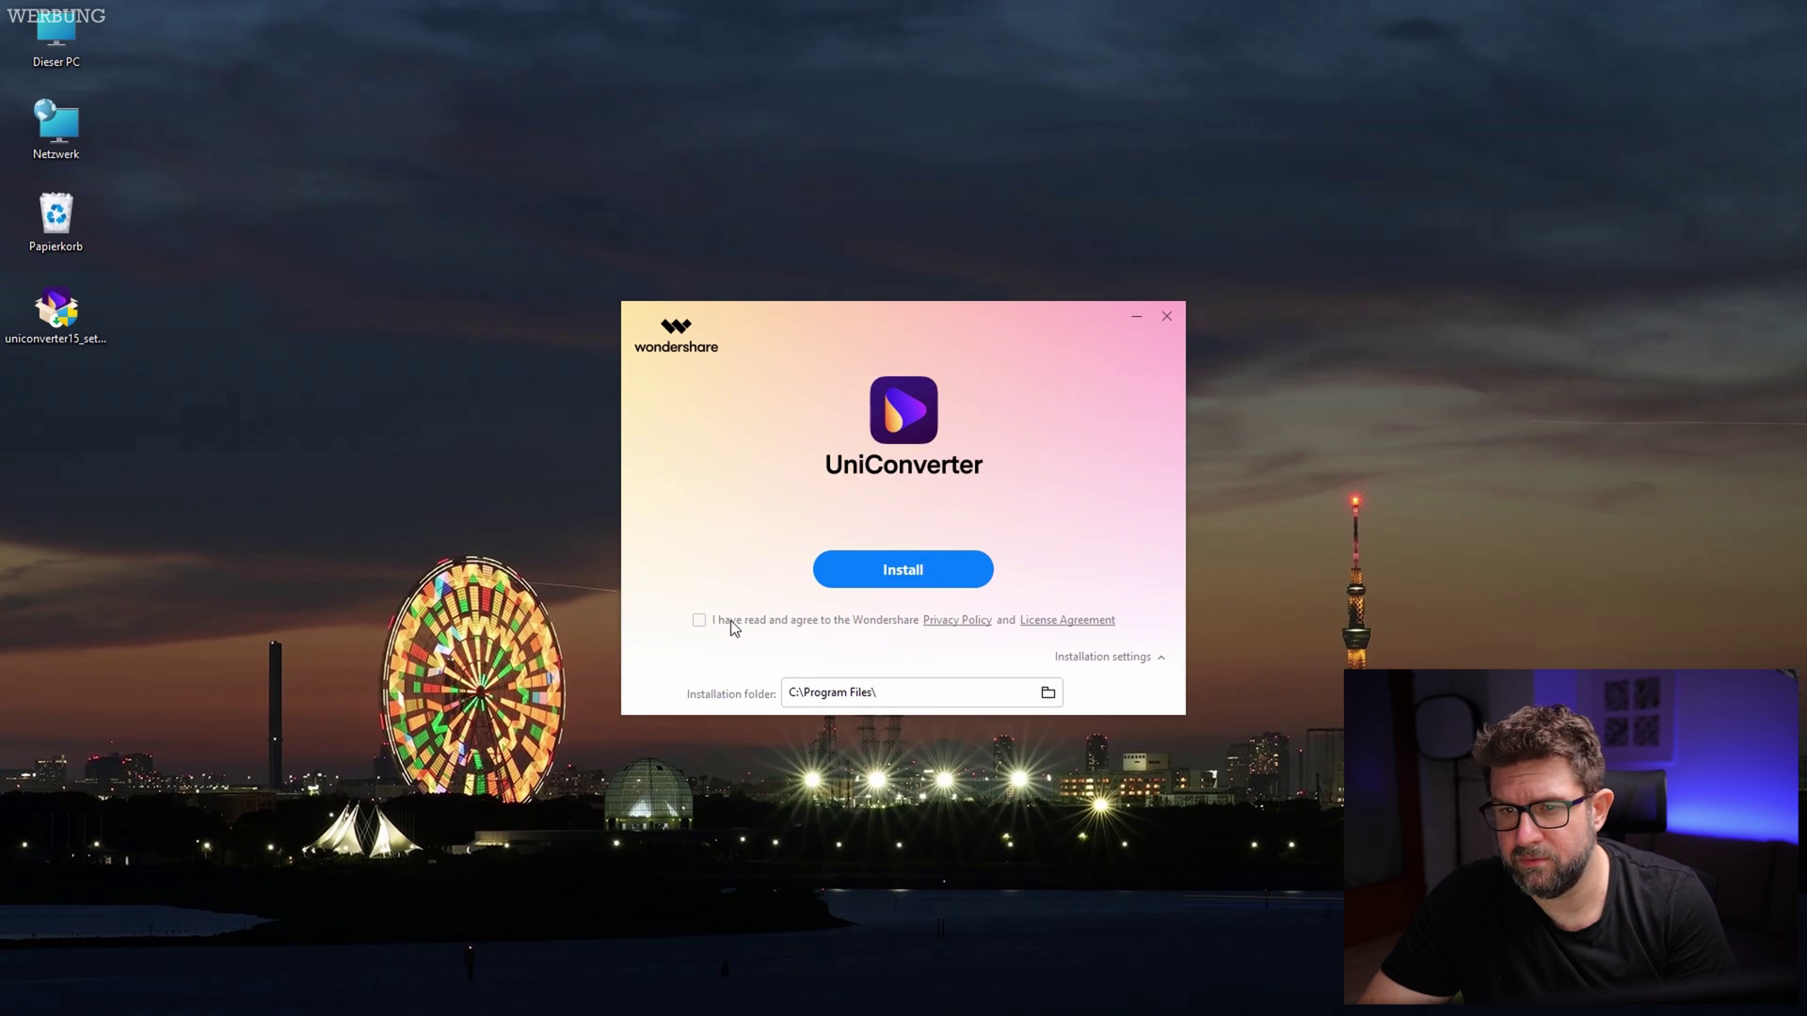
Install UniConverter, launch version 15 from its desktop shortcut, and reposition the window
{"action": "left_click", "coordinate": [904, 570]}
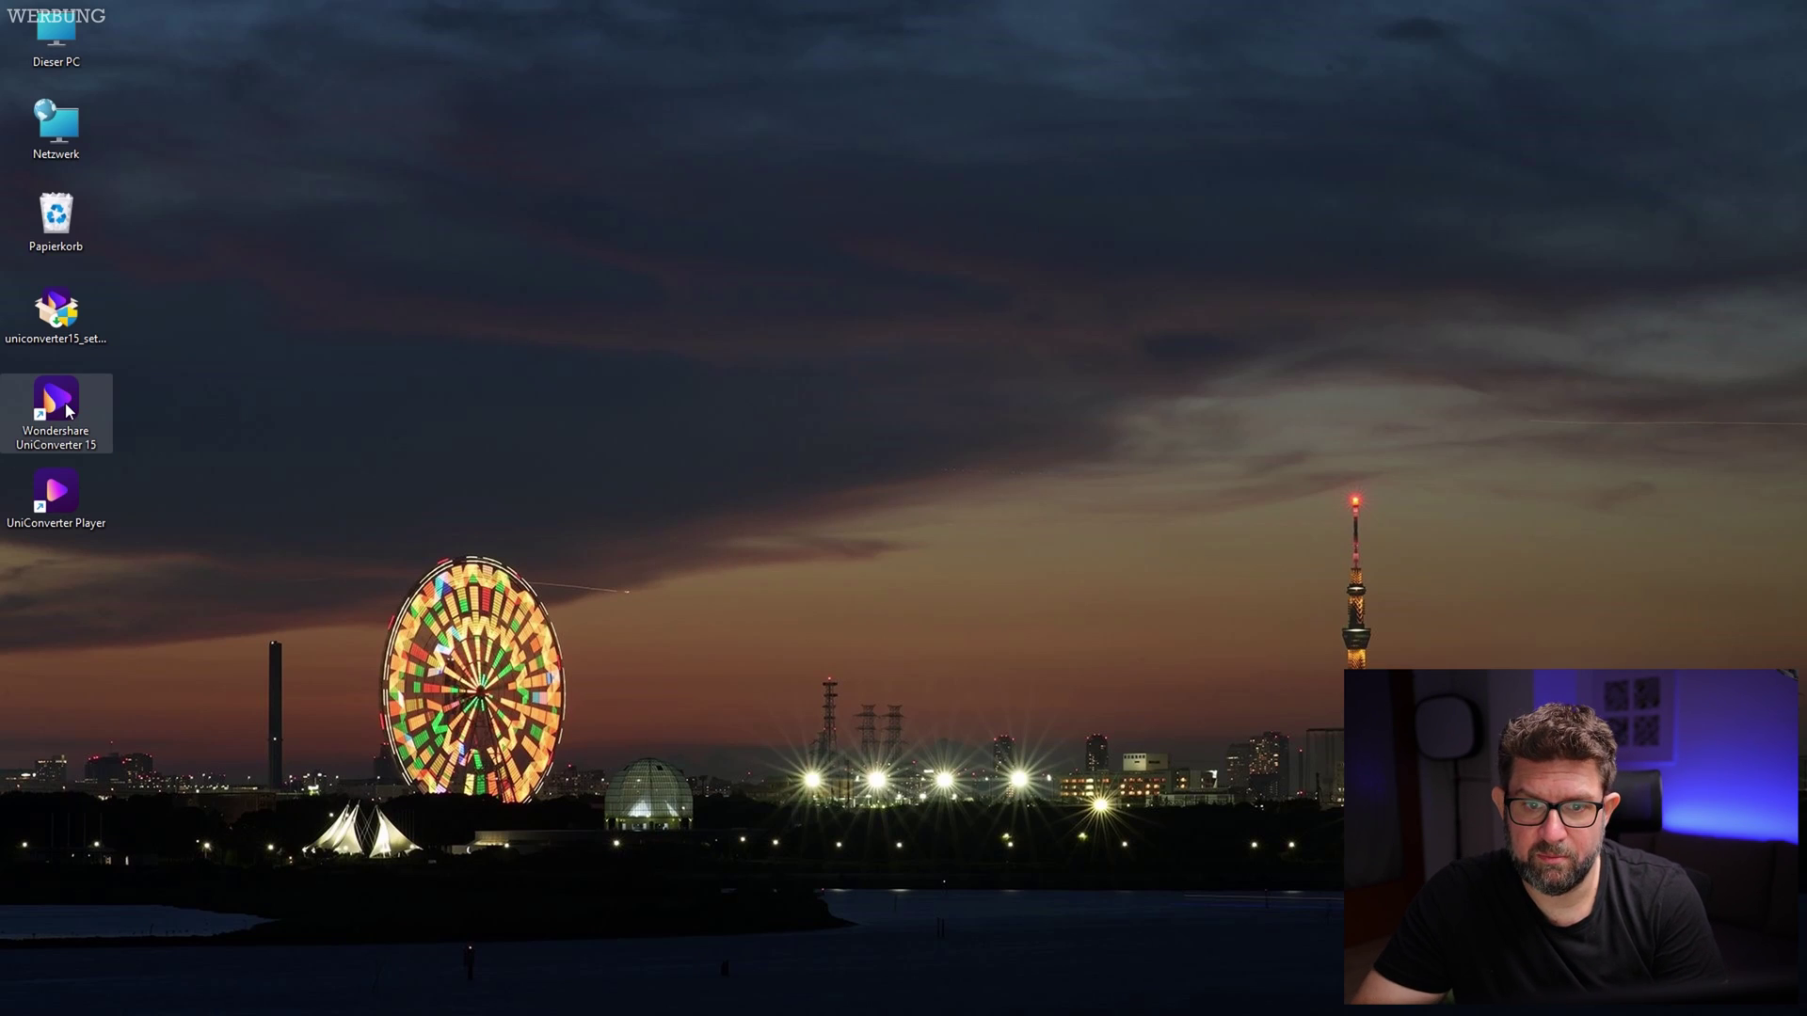
{"action": "double_click", "coordinate": [65, 403]}
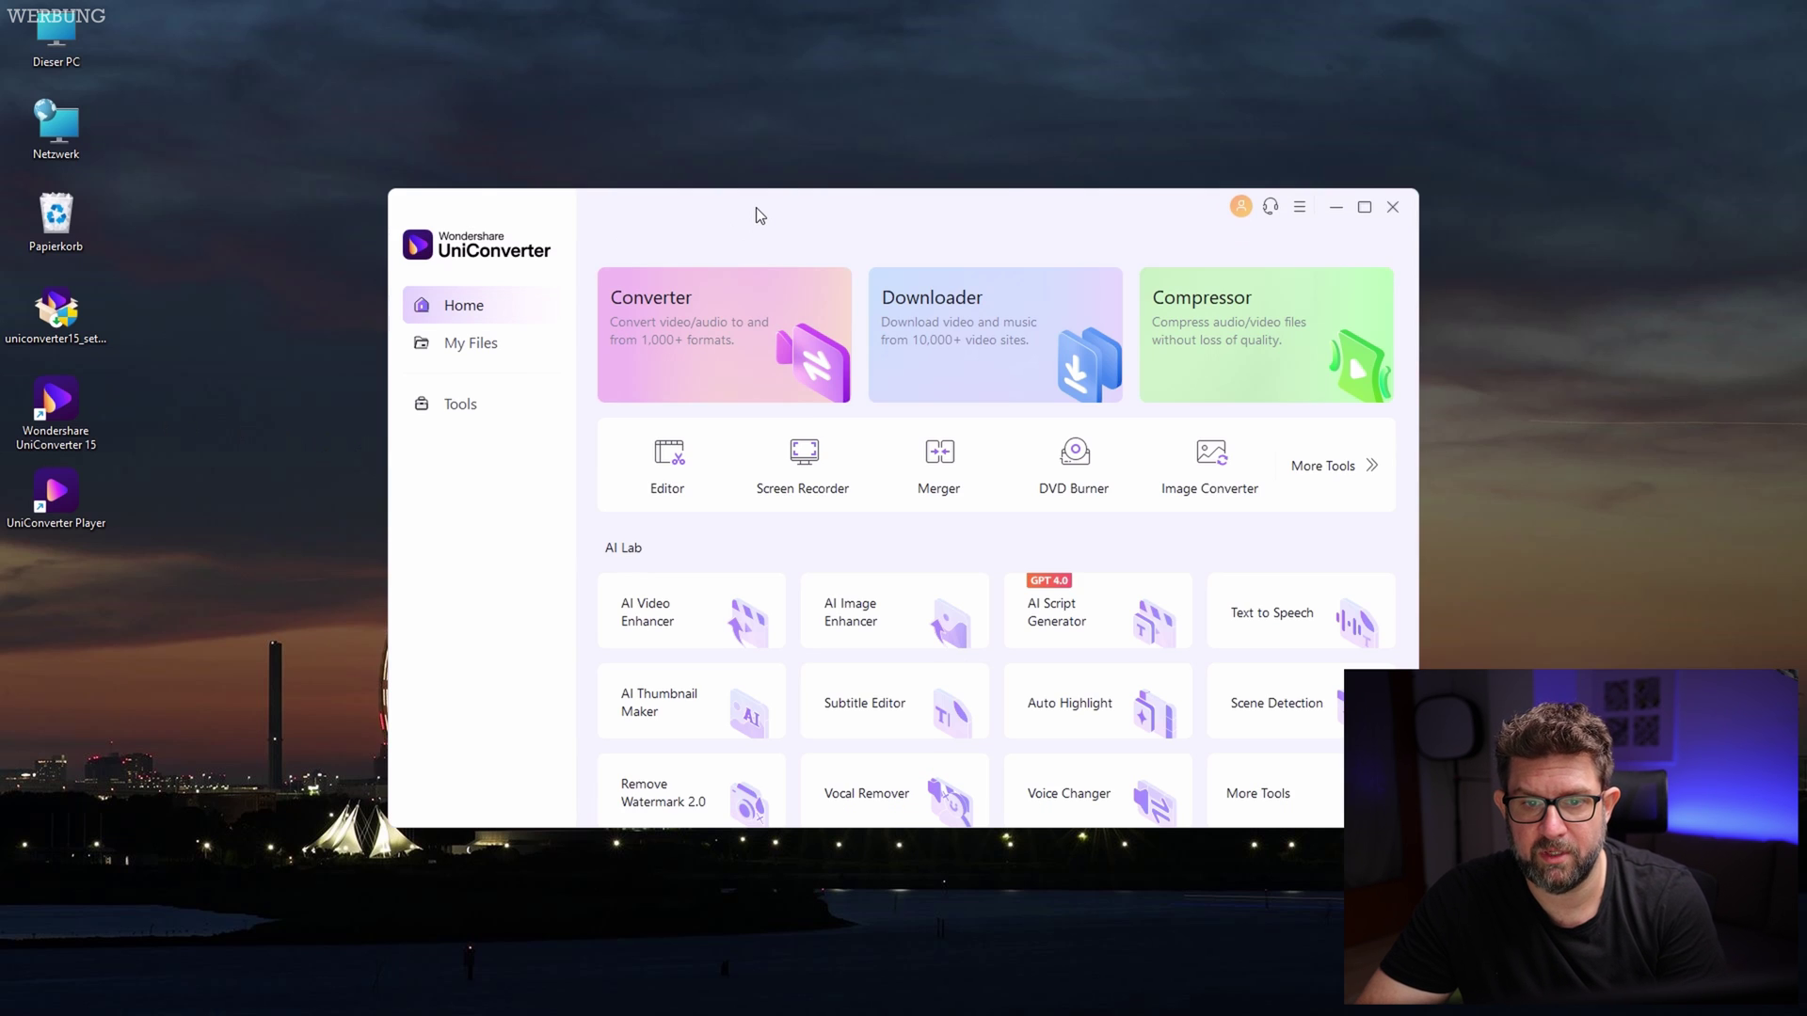
{"action": "left_click_drag", "start_coordinate": [761, 215], "coordinate": [741, 170]}
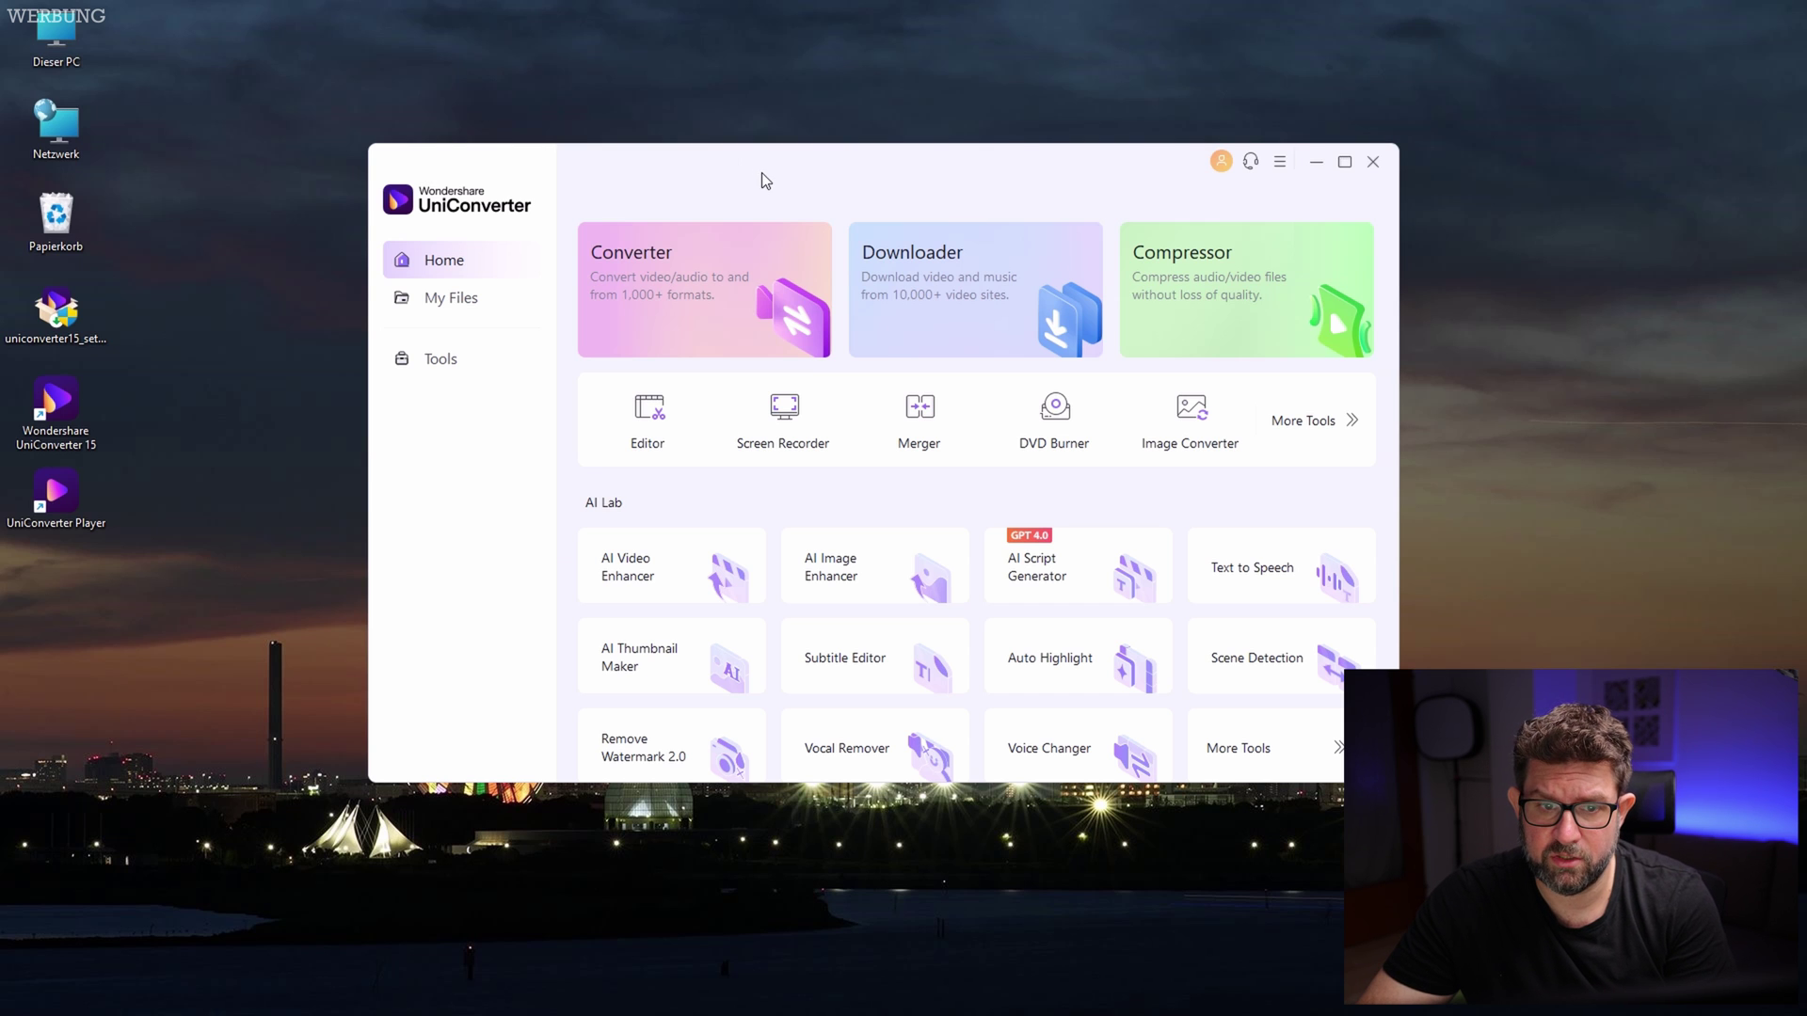
{"action": "left_click_drag", "start_coordinate": [766, 160], "coordinate": [632, 113]}
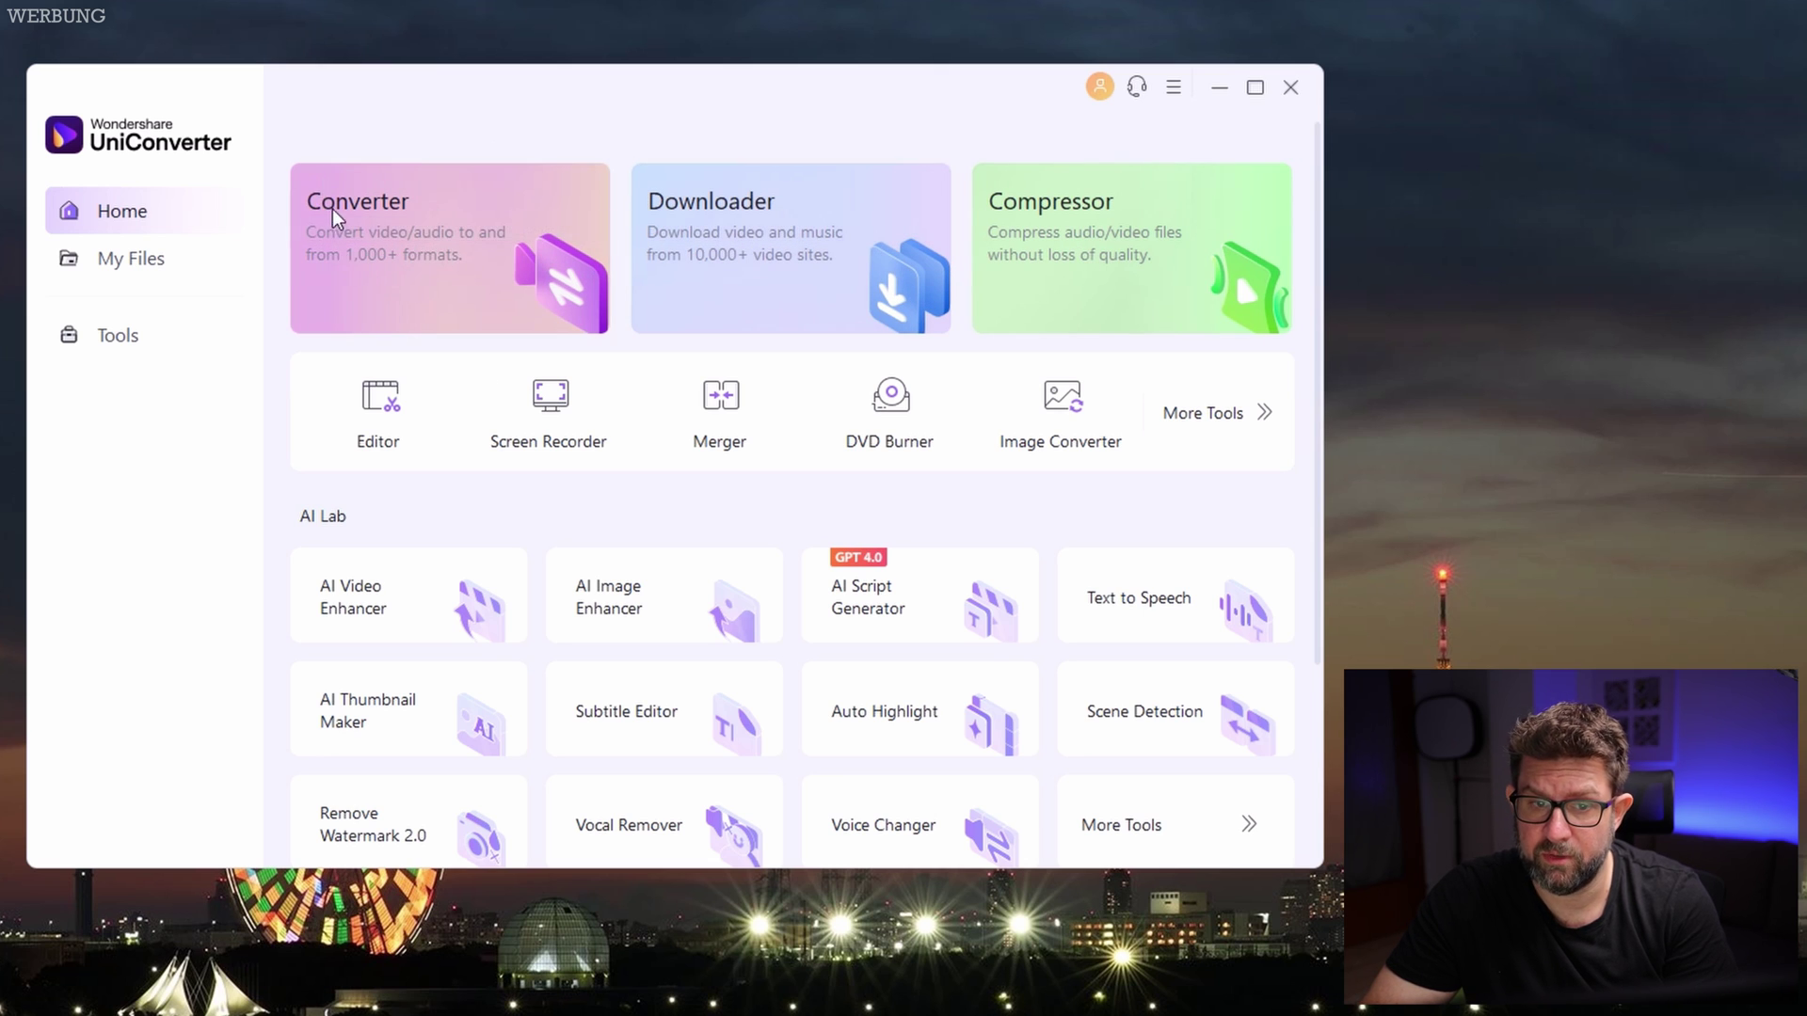
{"action": "left_click", "coordinate": [418, 280]}
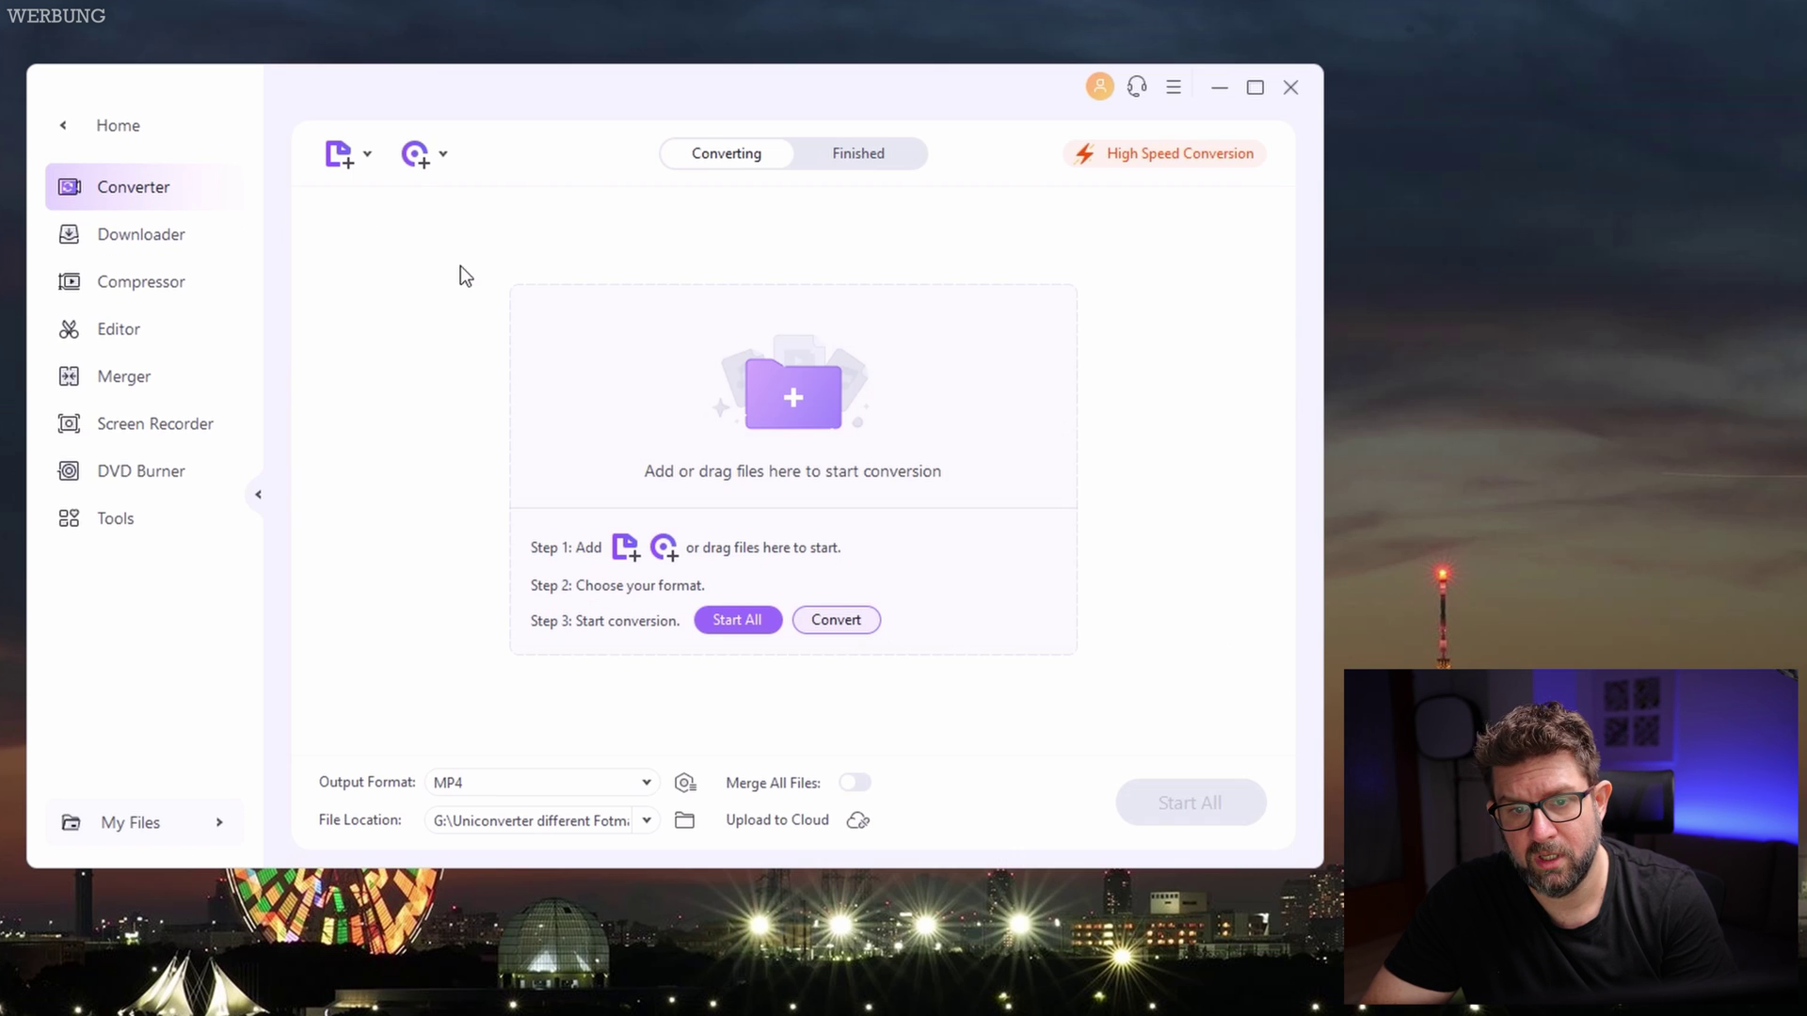
{"action": "left_click", "coordinate": [60, 137]}
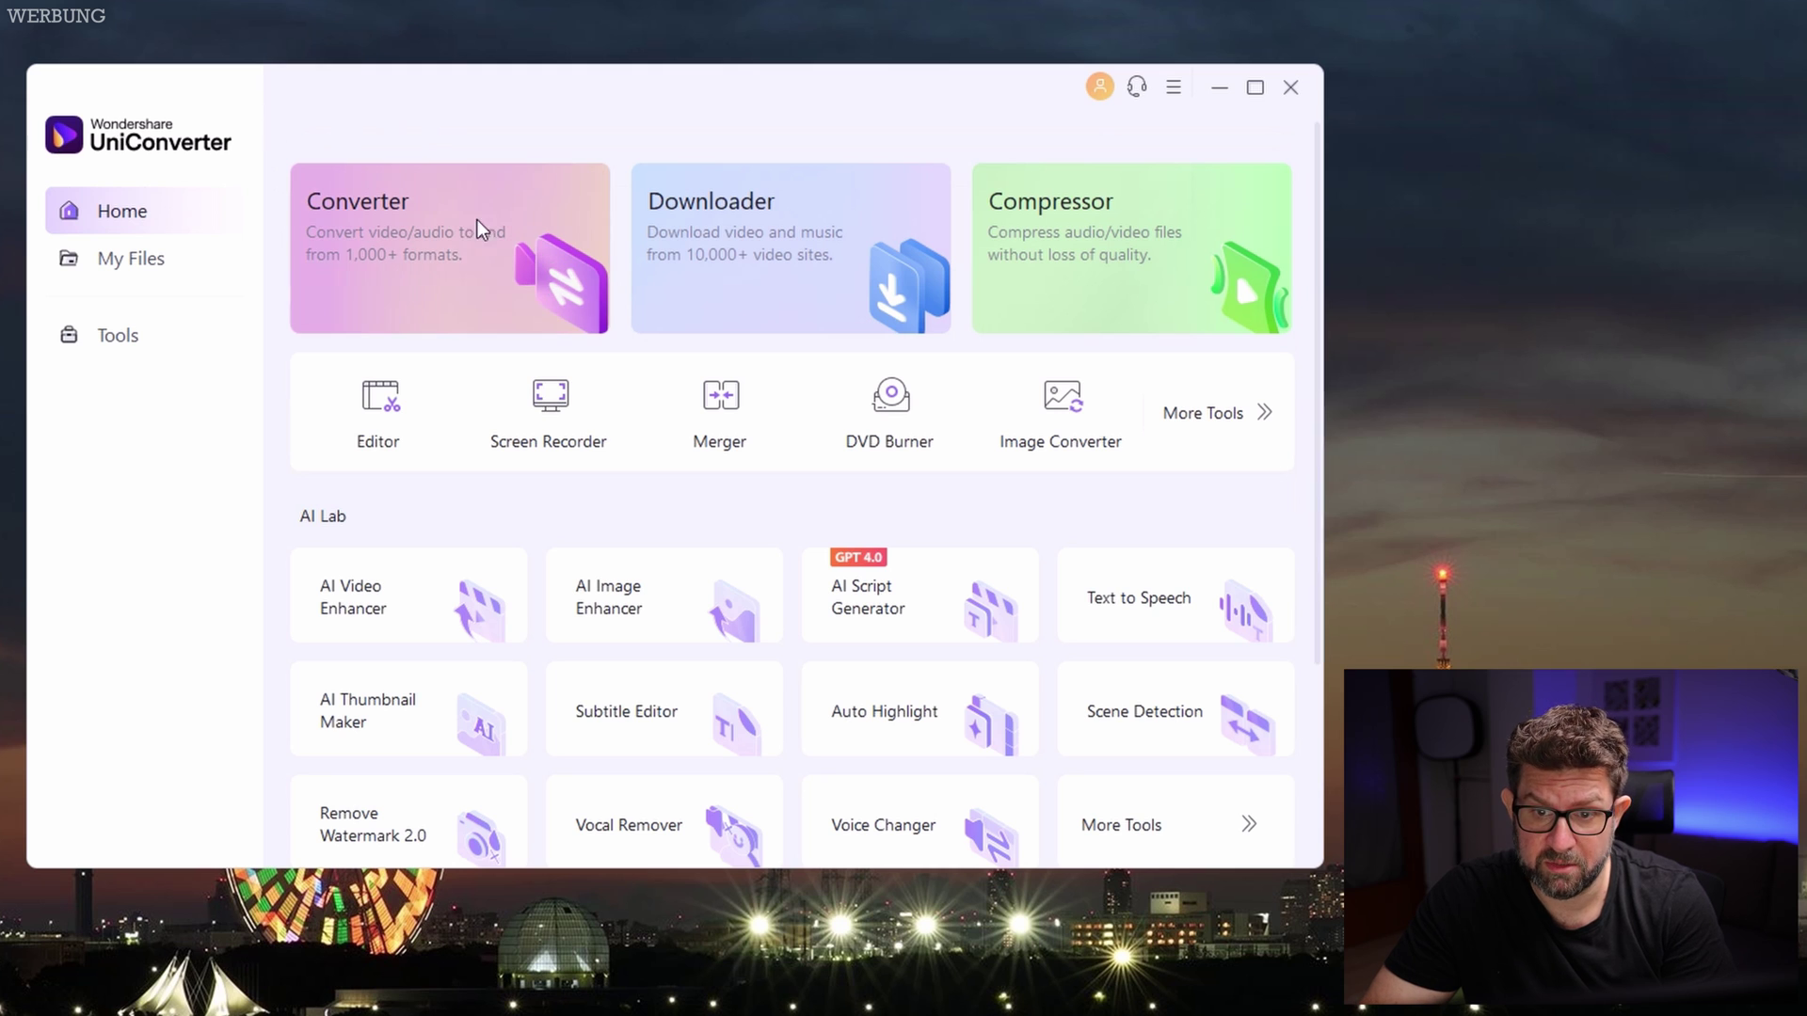
{"action": "left_click", "coordinate": [816, 263]}
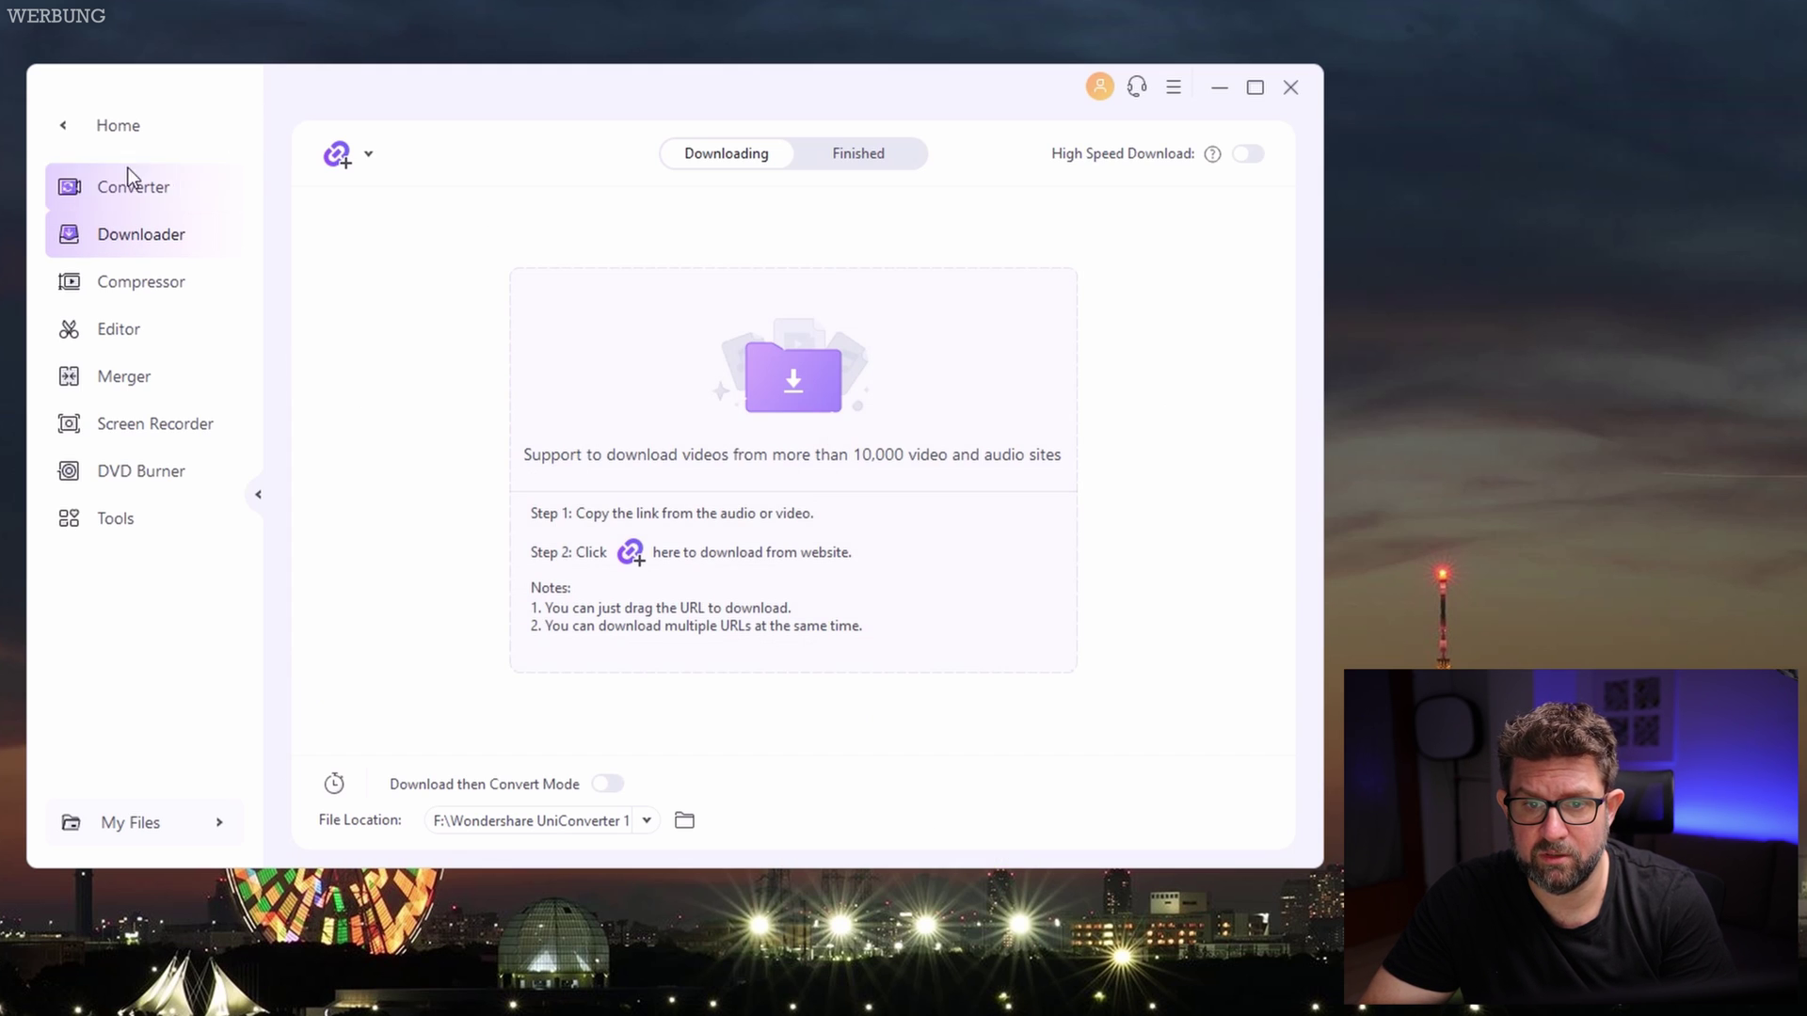
{"action": "left_click", "coordinate": [64, 140]}
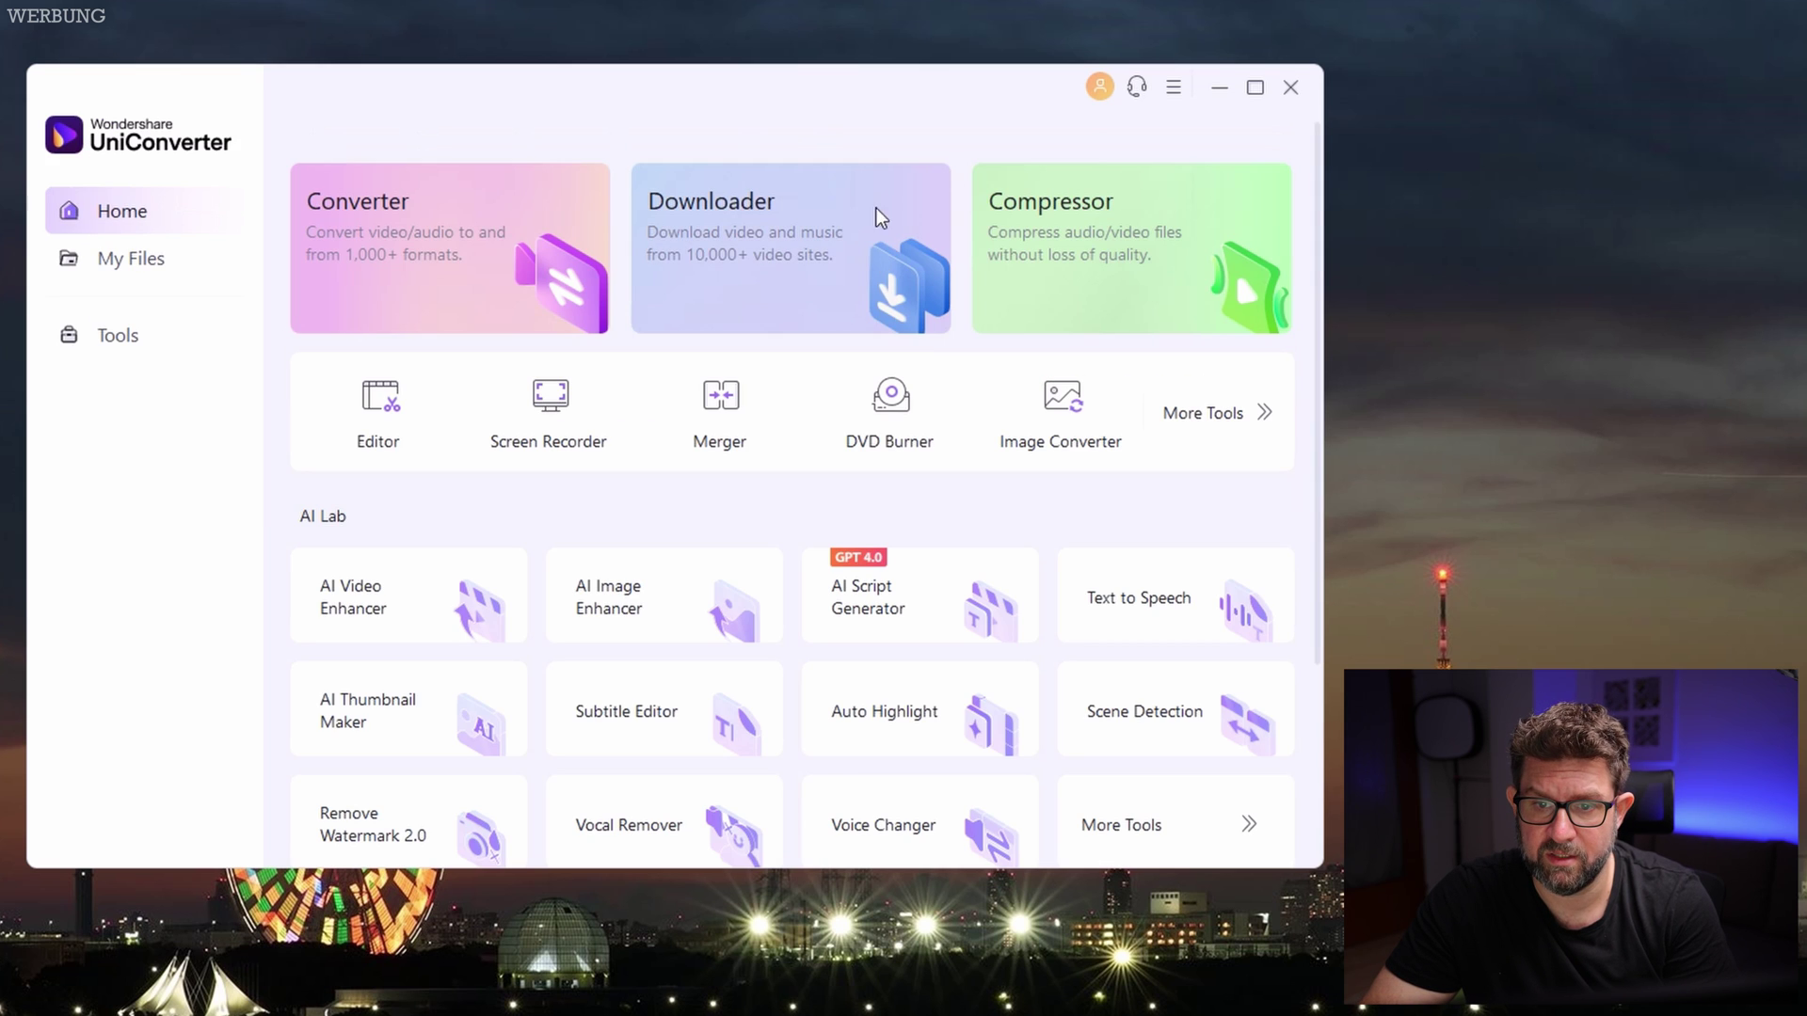
{"action": "left_click", "coordinate": [1116, 306]}
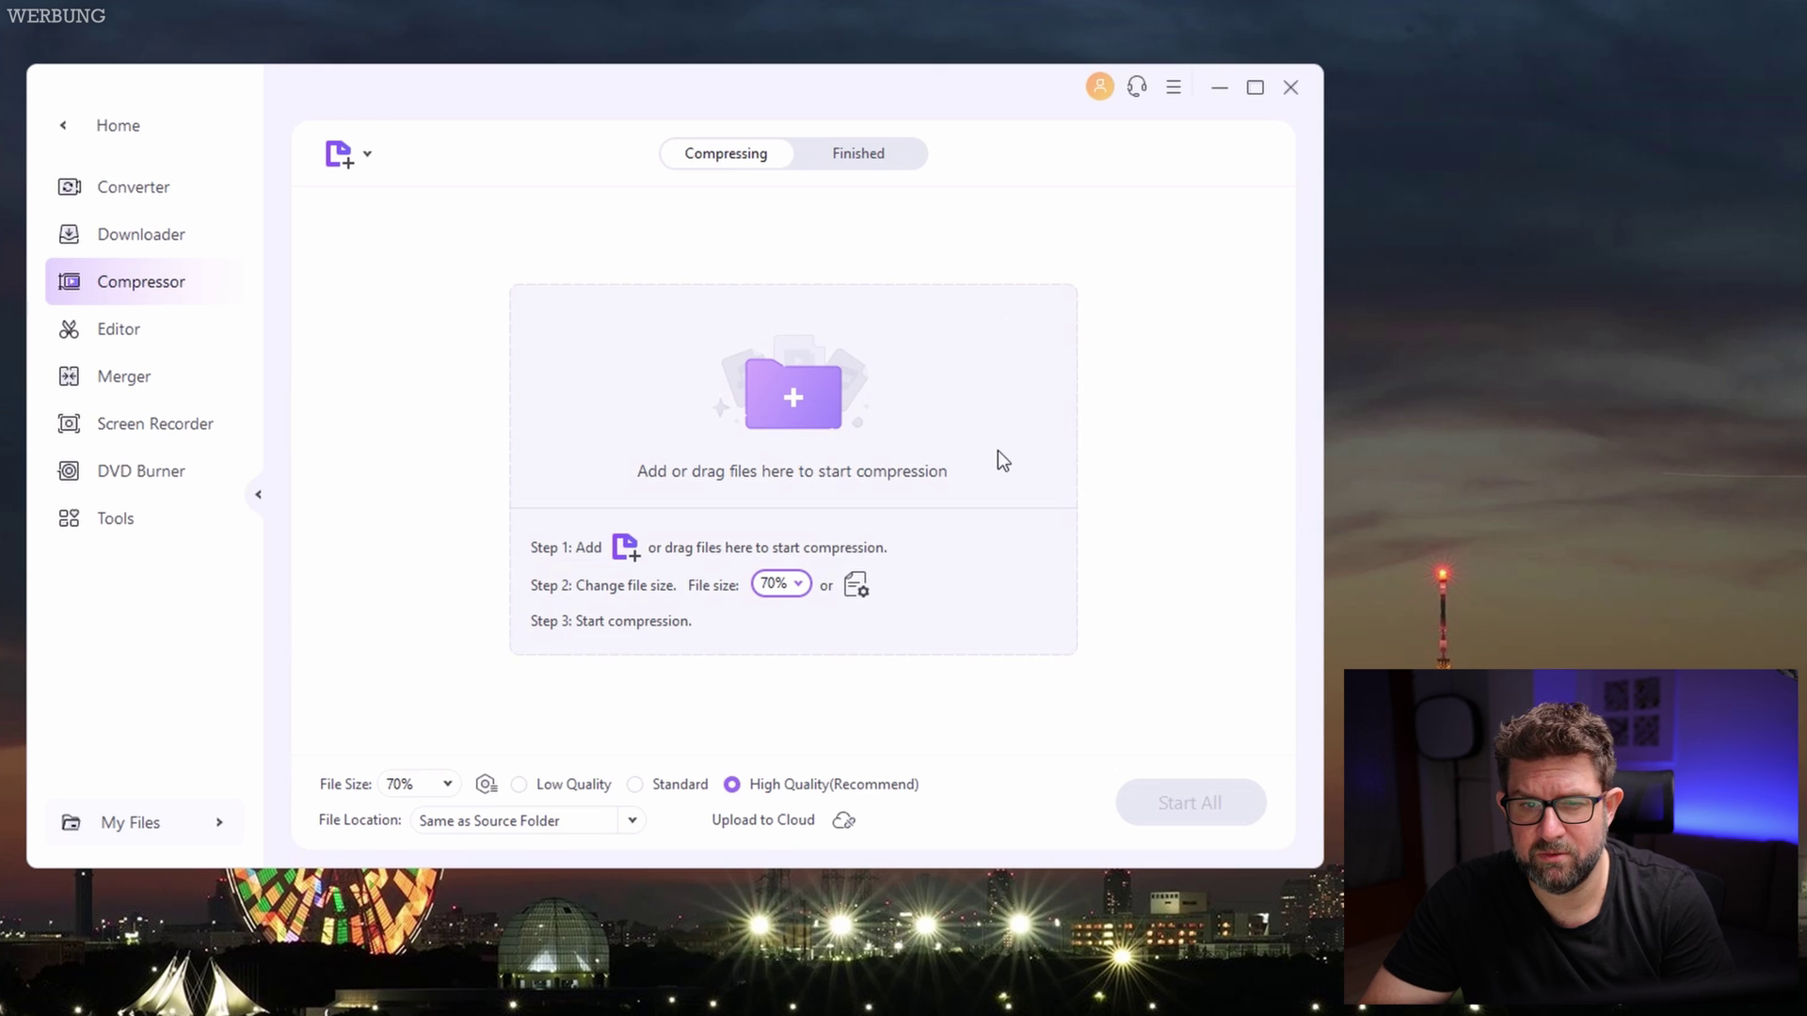
{"action": "left_click", "coordinate": [64, 139]}
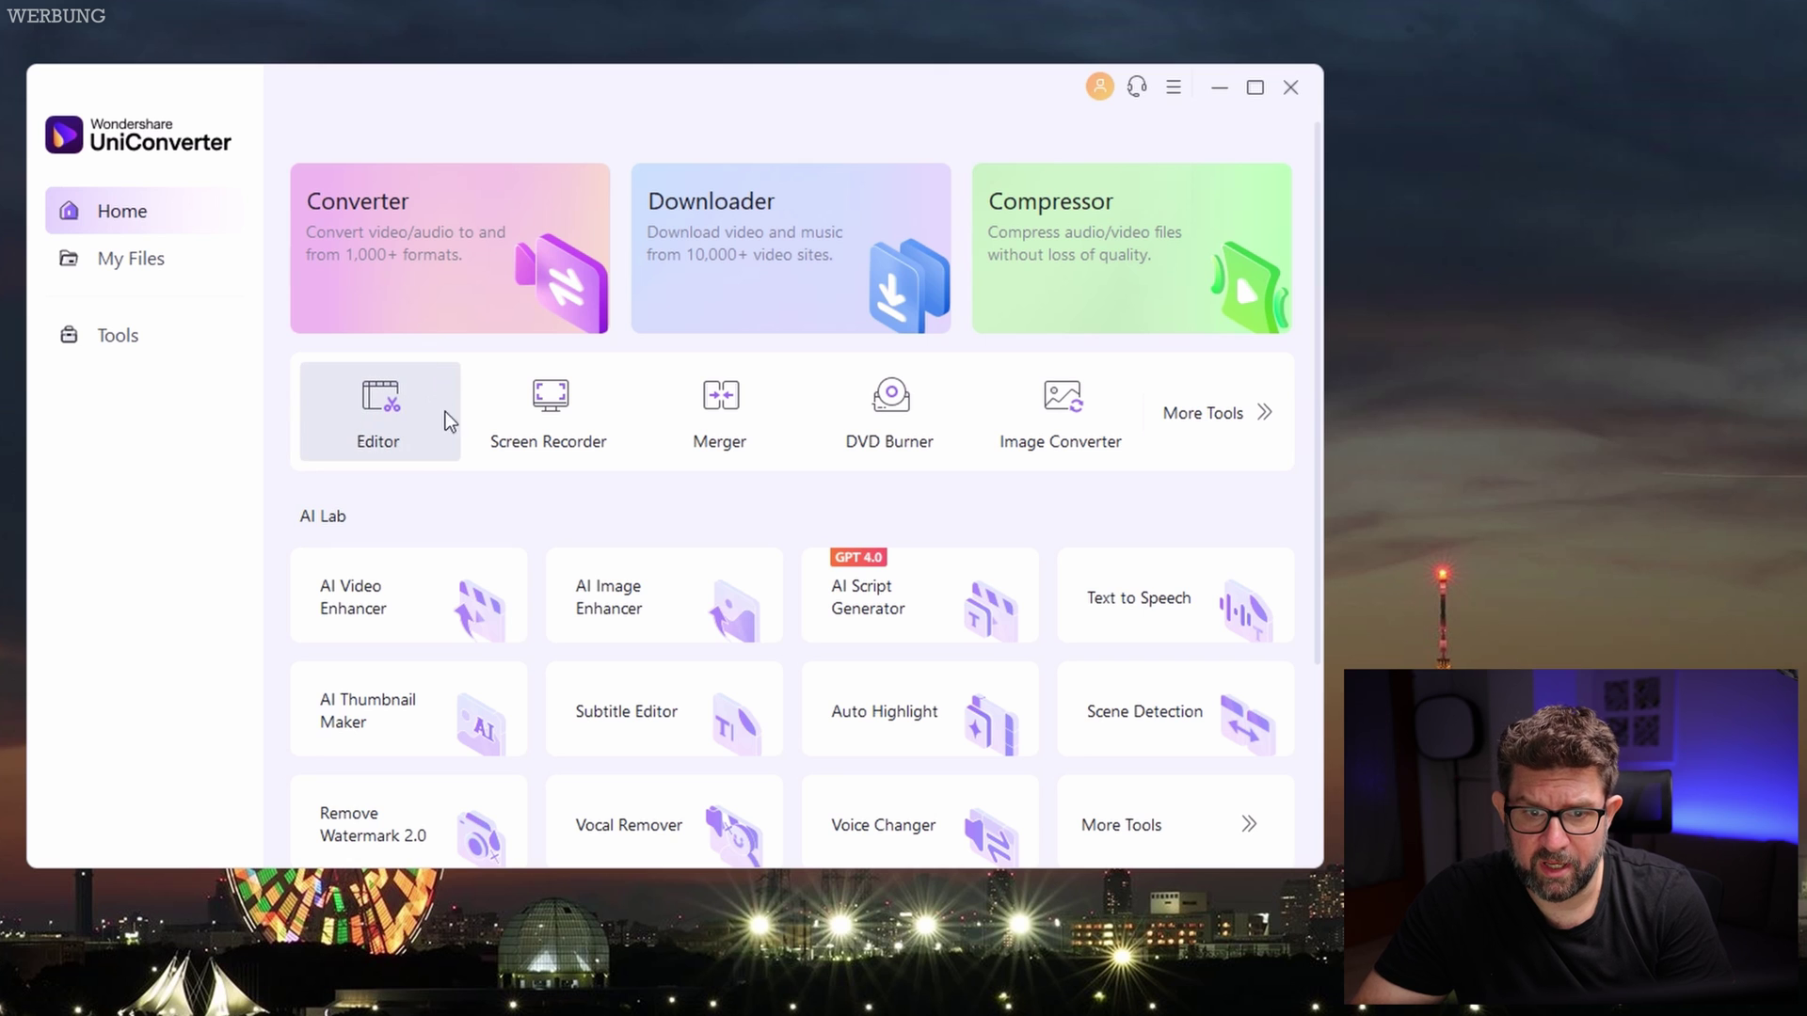
{"action": "left_click", "coordinate": [391, 410]}
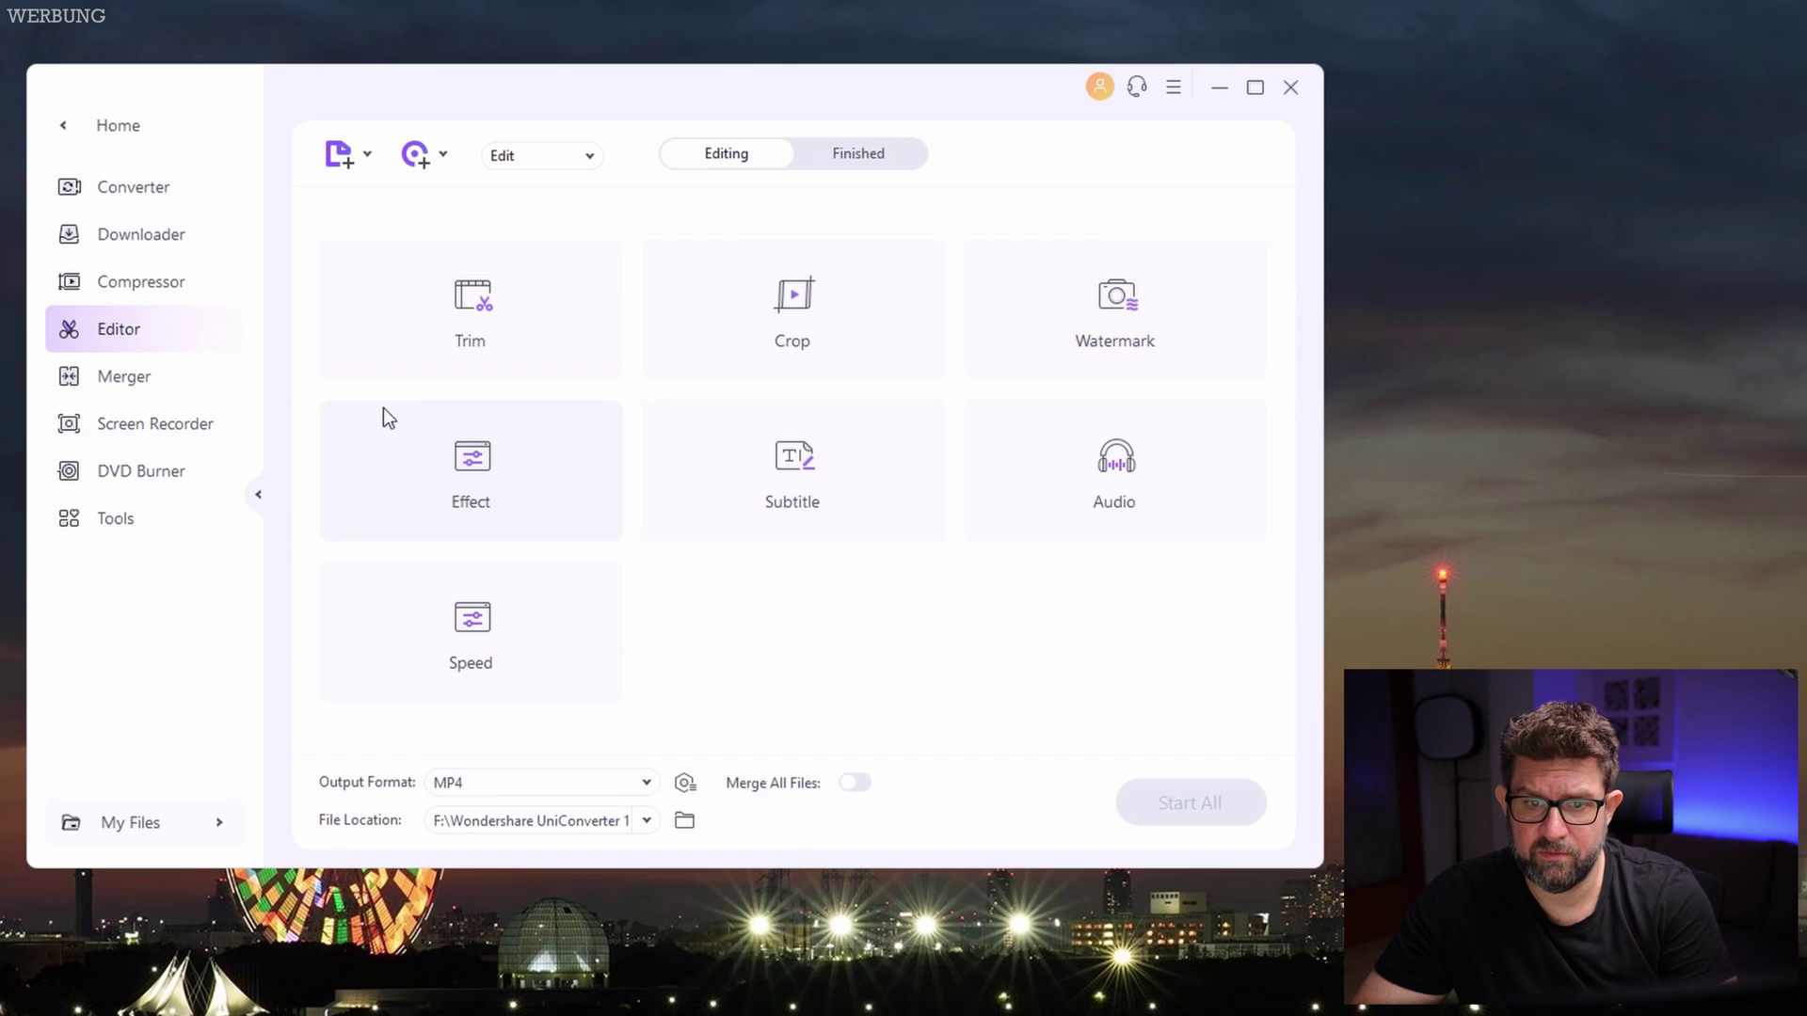
{"action": "left_click", "coordinate": [98, 138]}
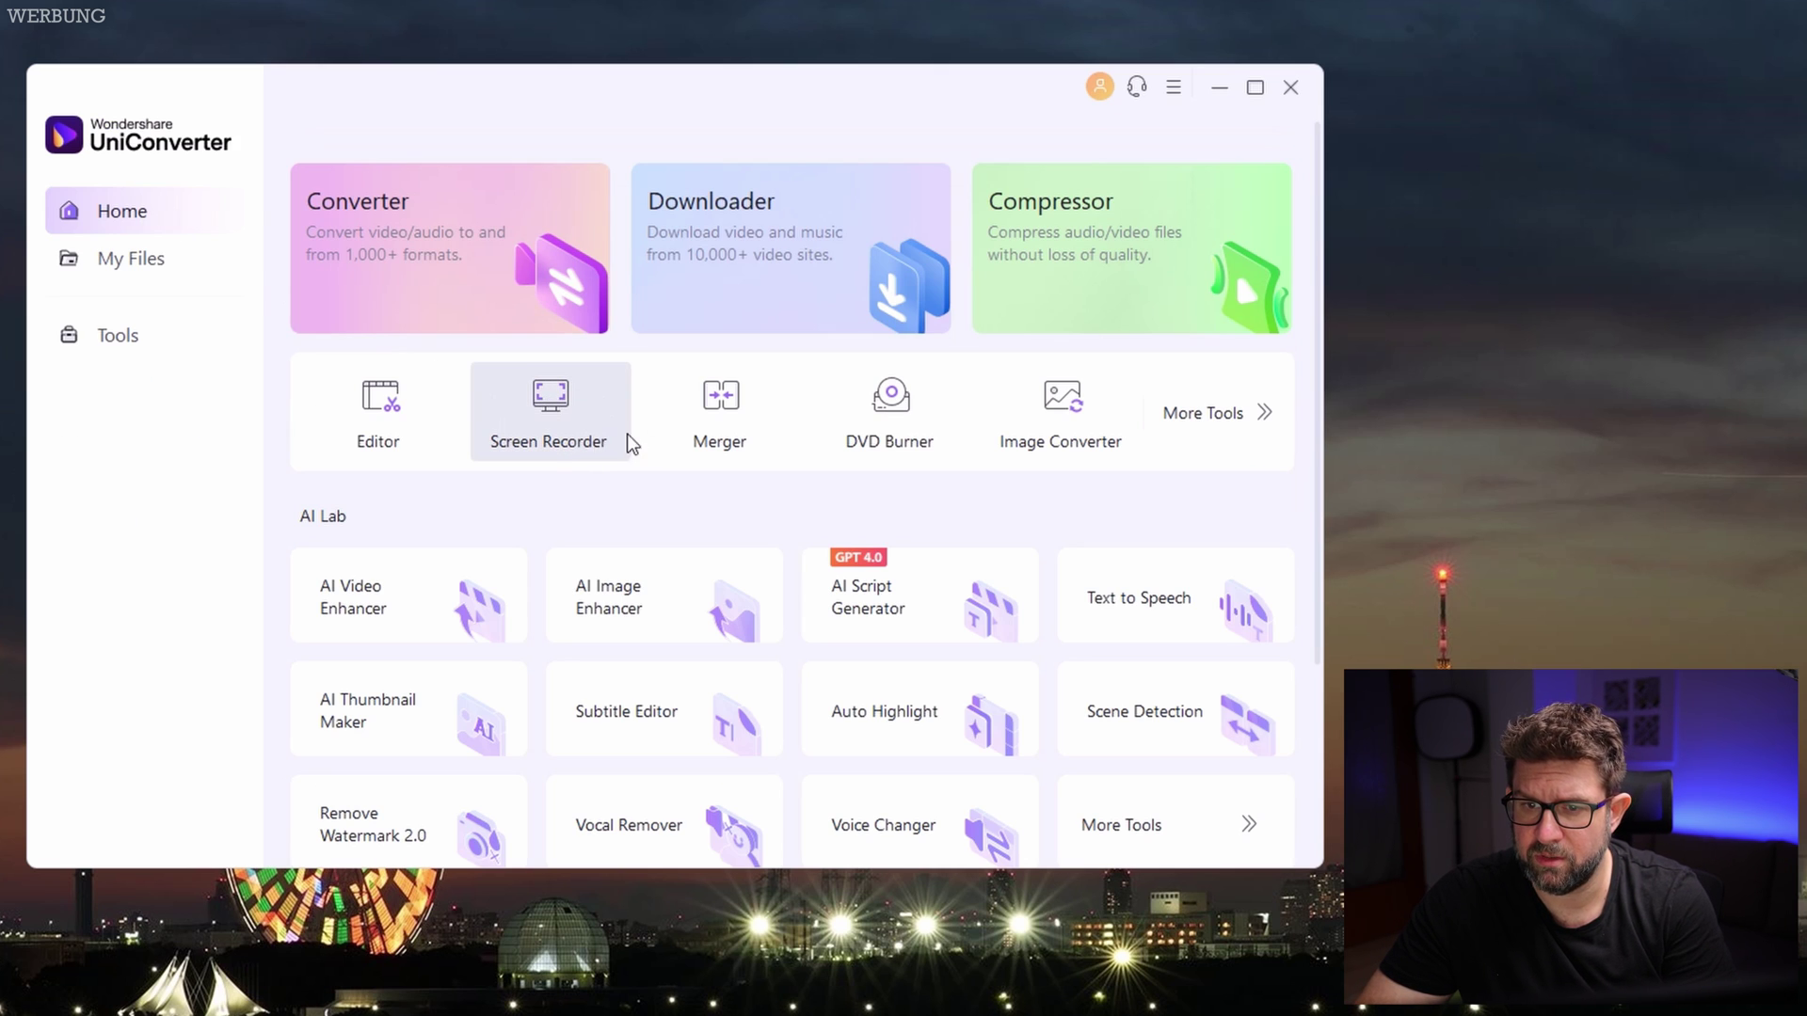
{"action": "left_click", "coordinate": [764, 432]}
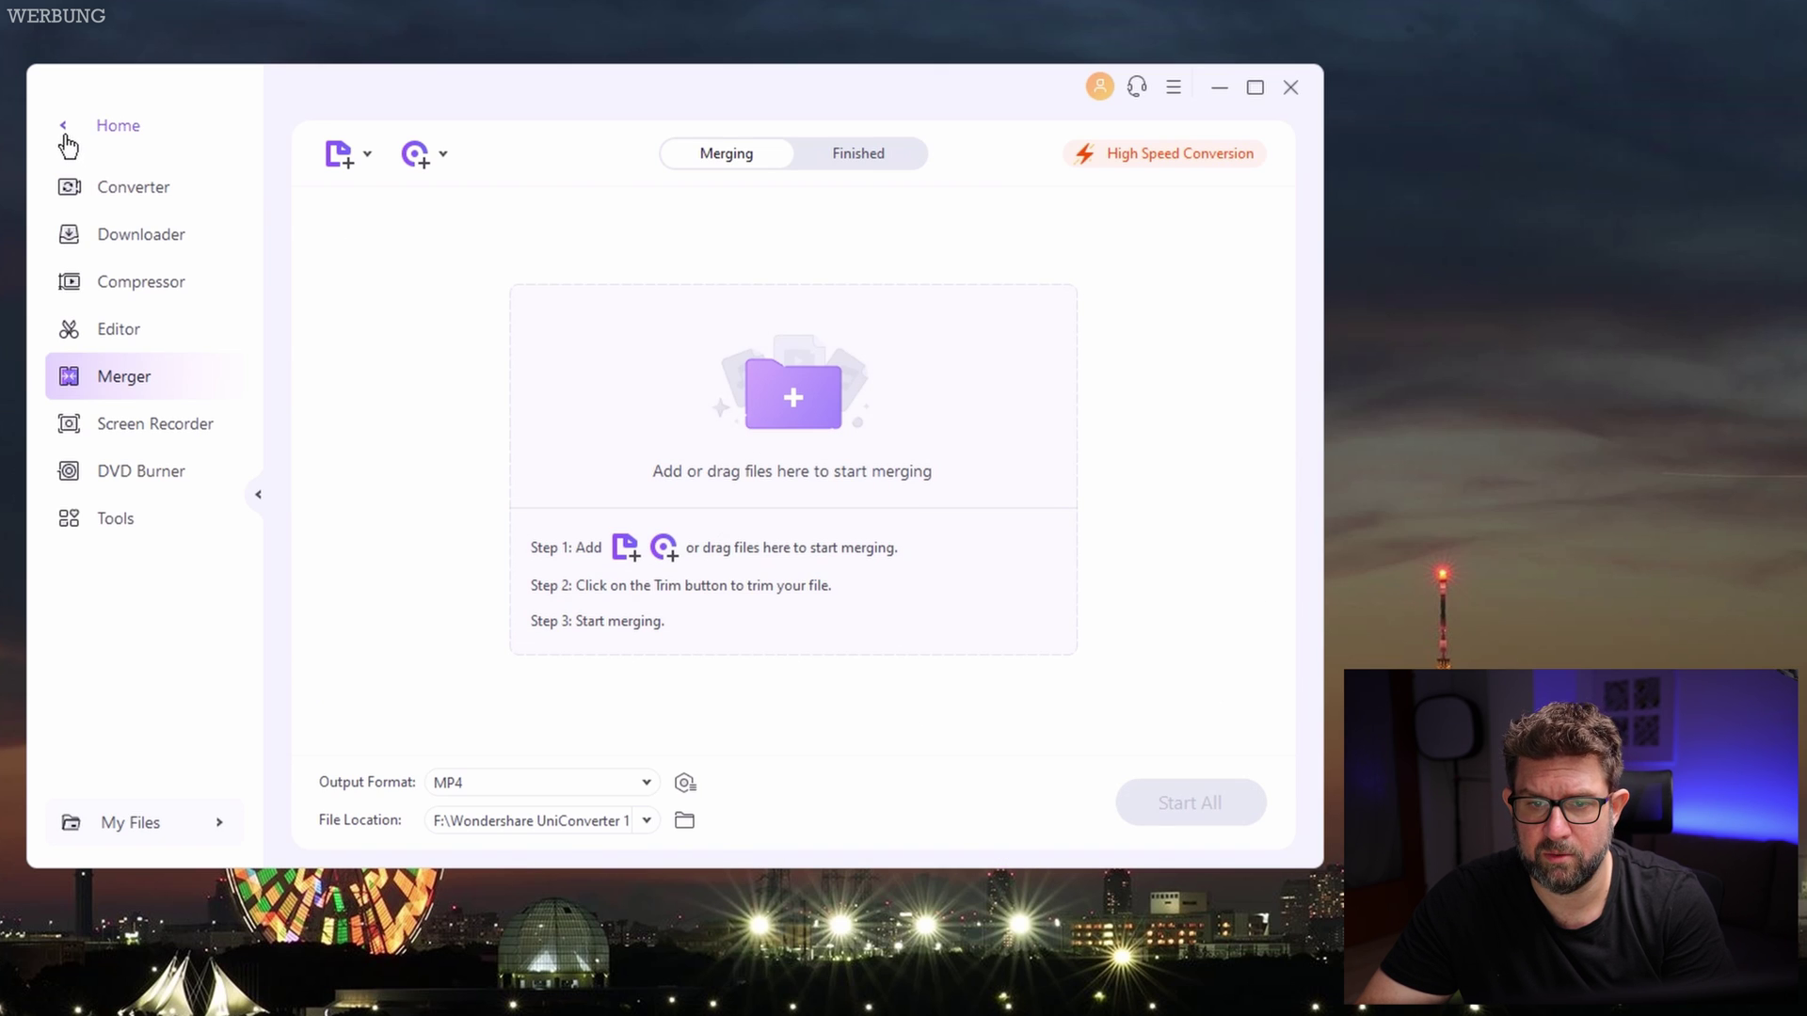
{"action": "left_click", "coordinate": [97, 132]}
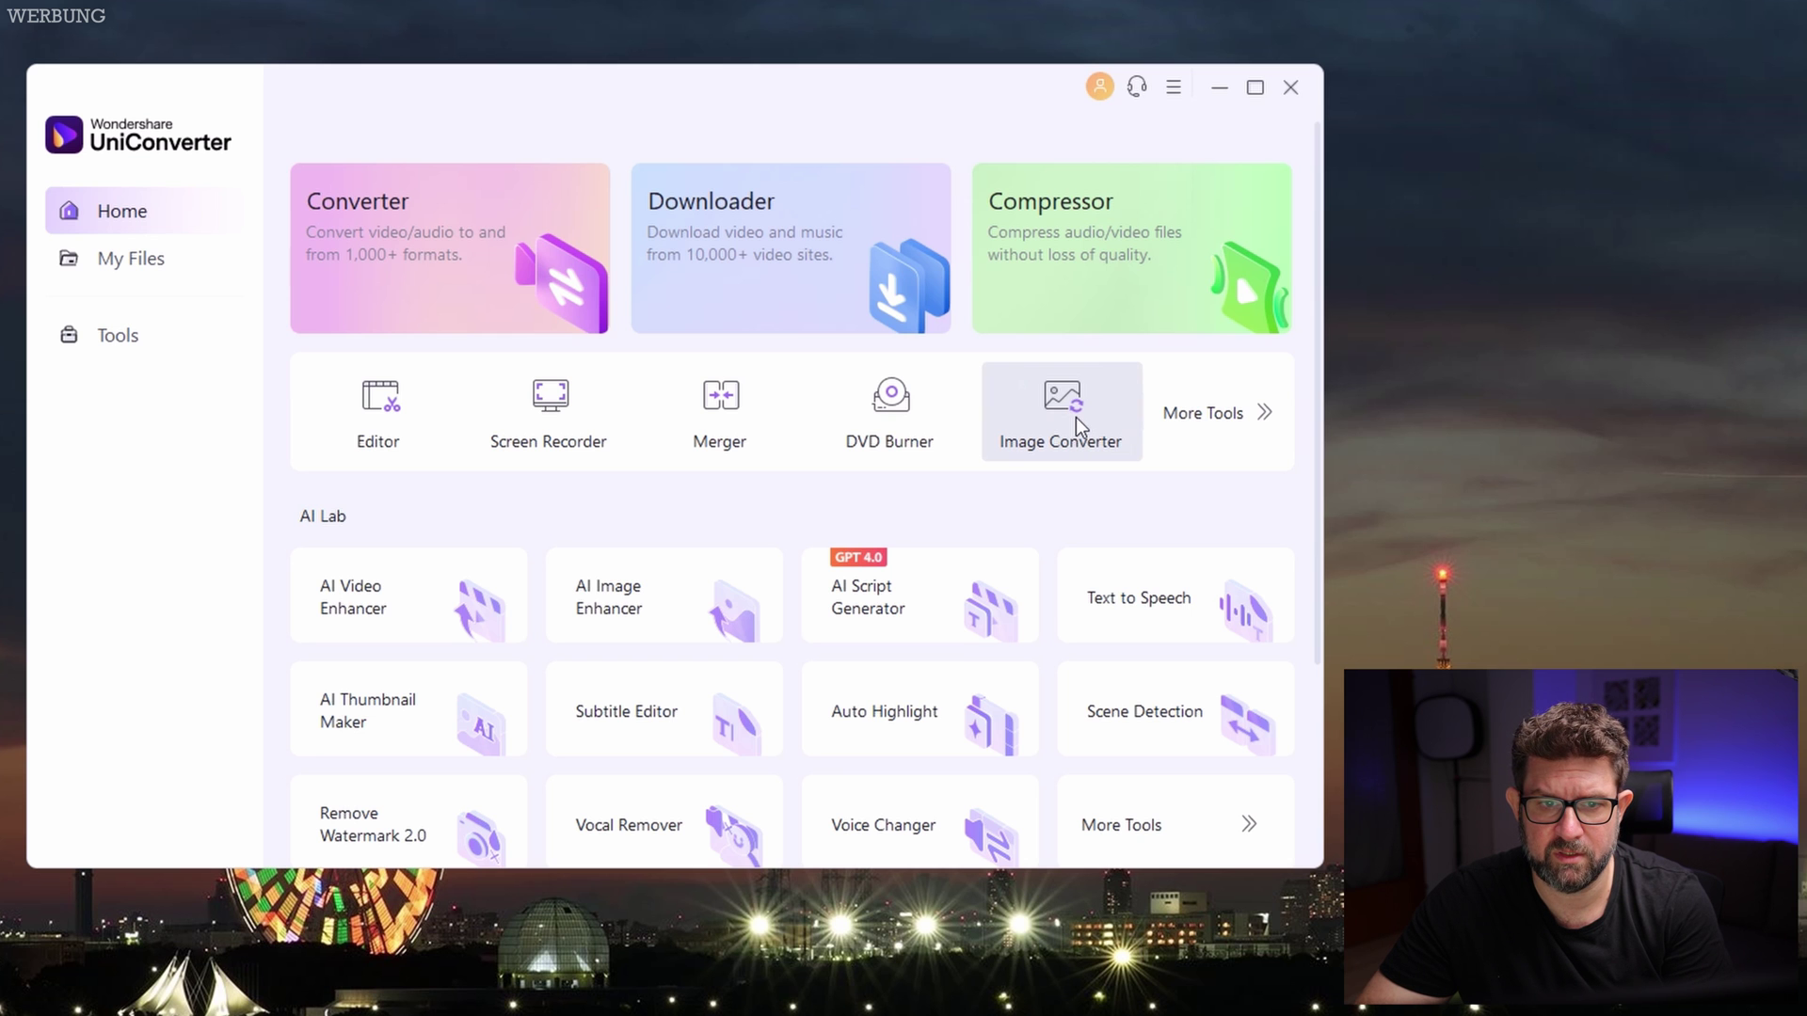
Show all tools, briefly open the video player and Speech To Text, and close both
{"action": "left_click", "coordinate": [1196, 414]}
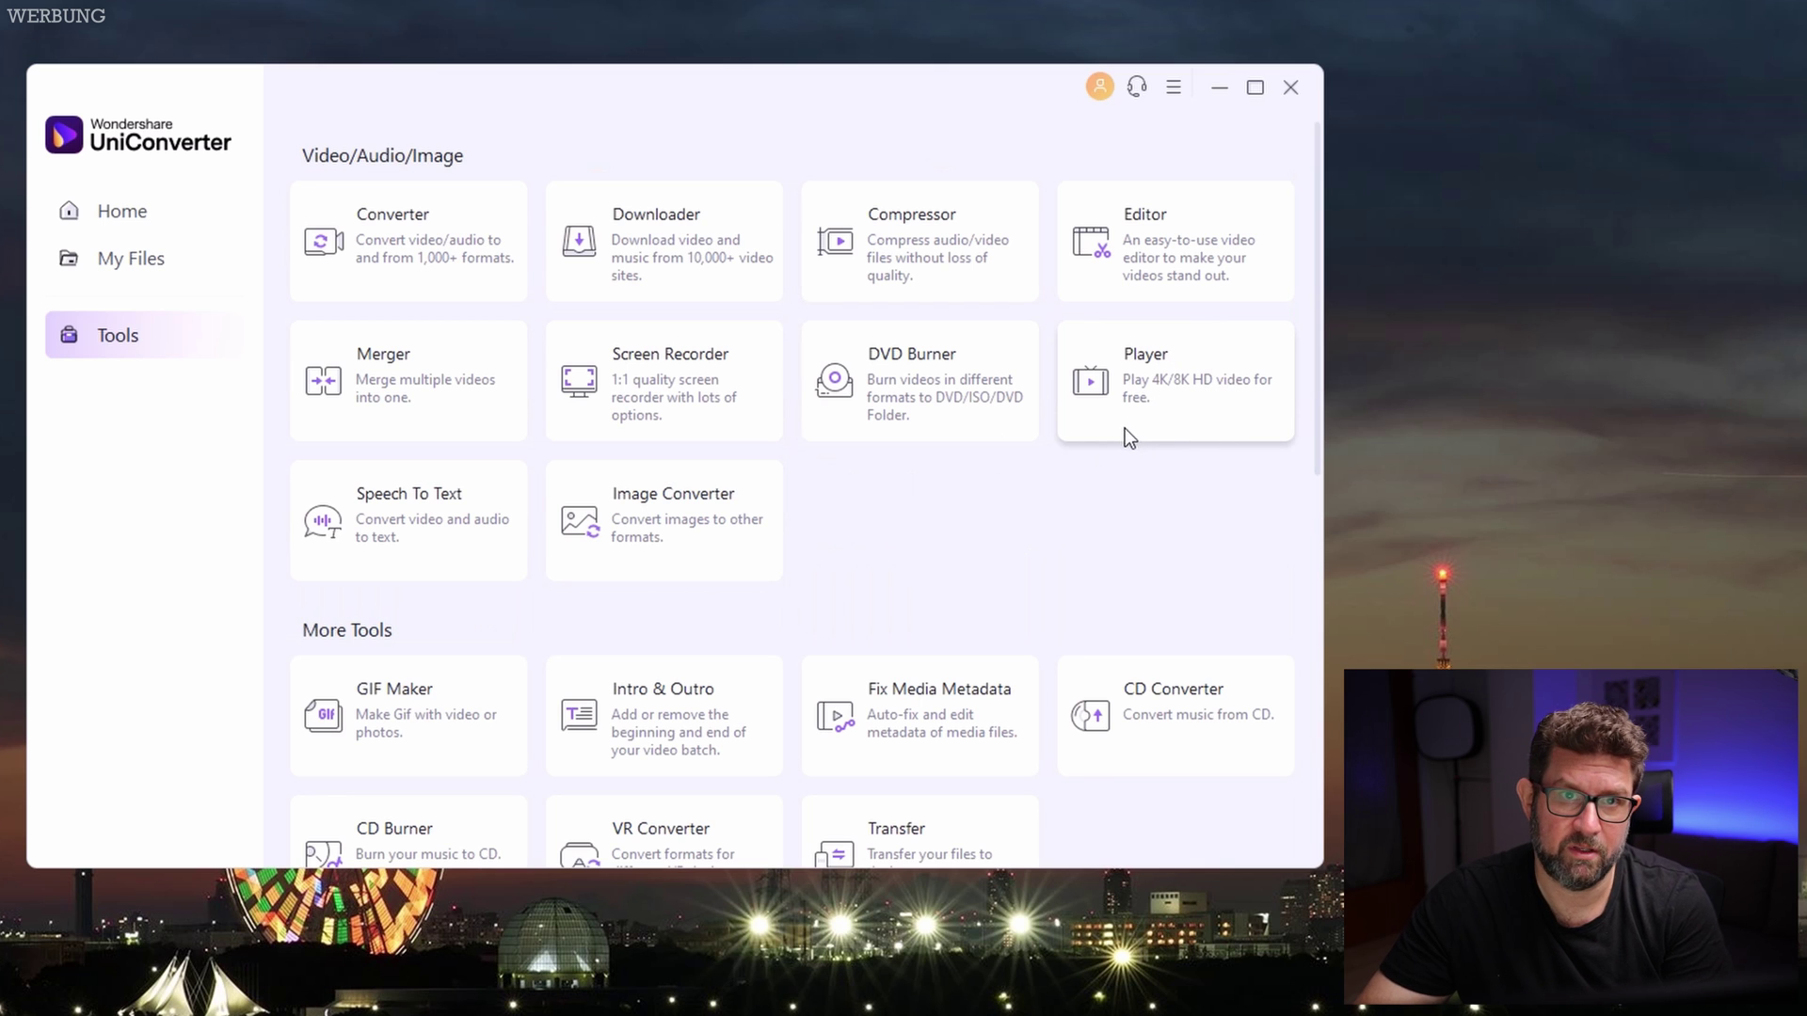
{"action": "left_click", "coordinate": [1172, 369]}
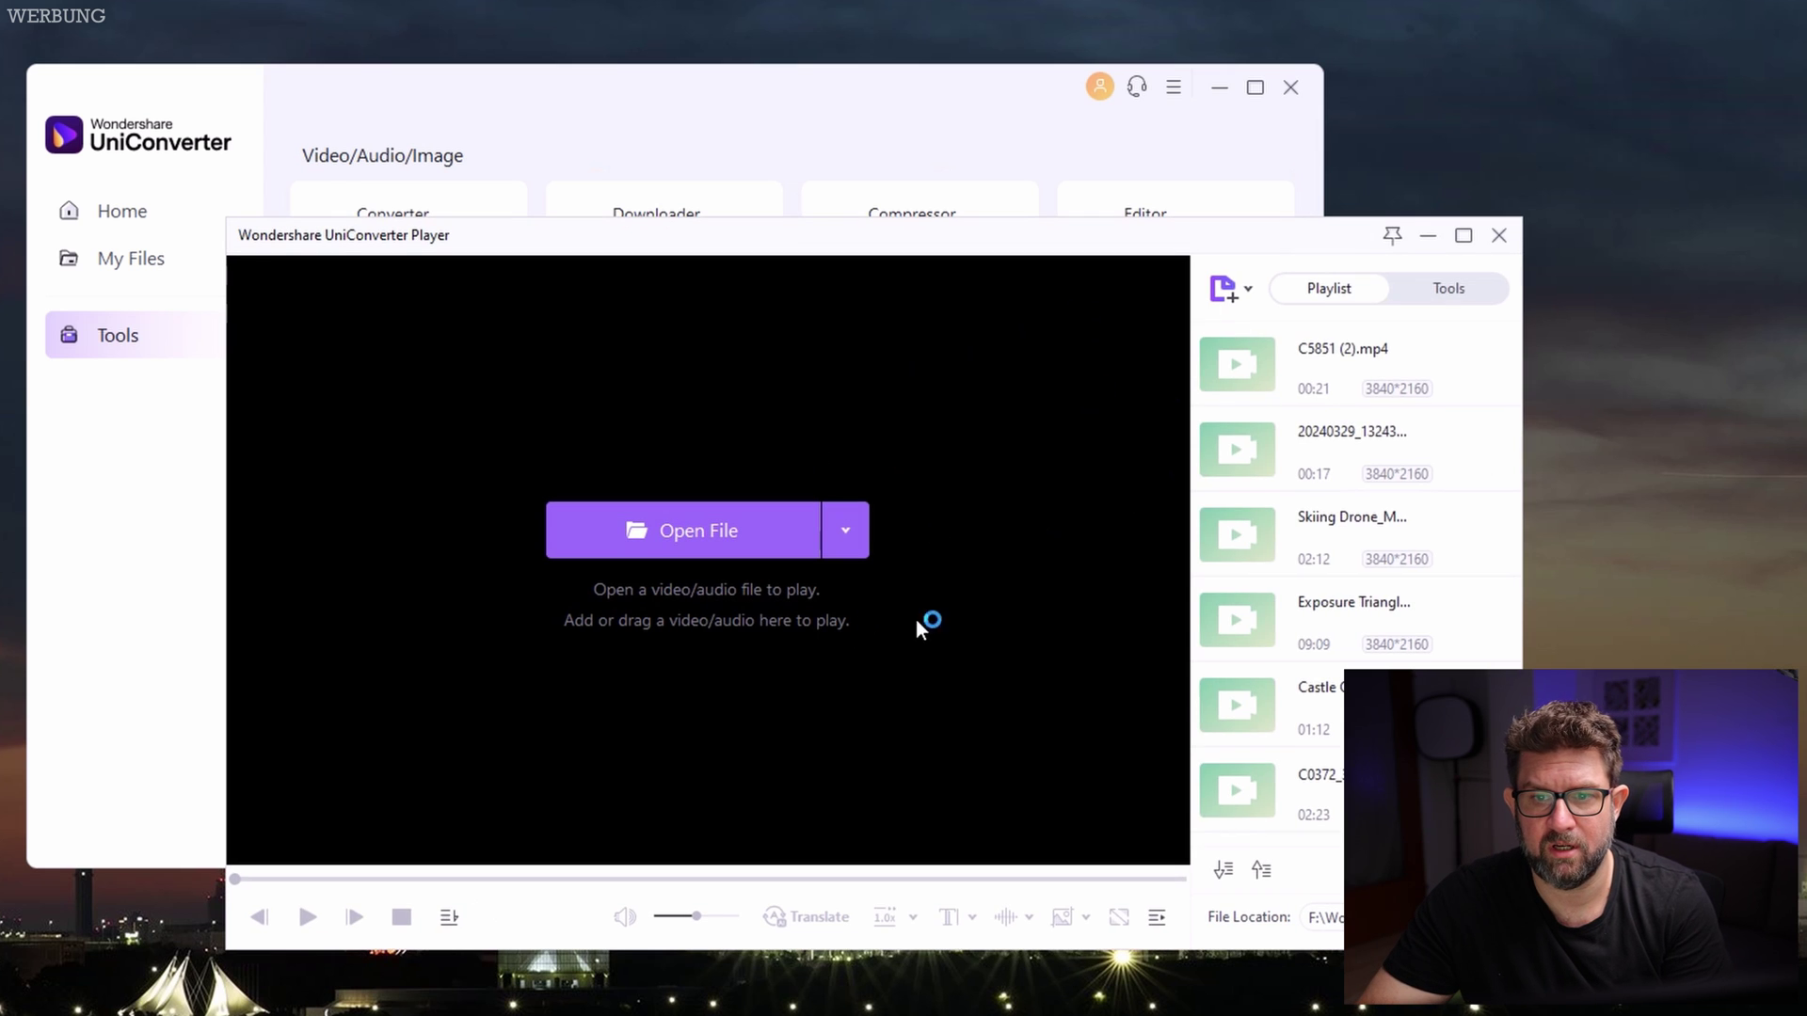
{"action": "left_click", "coordinate": [1499, 235]}
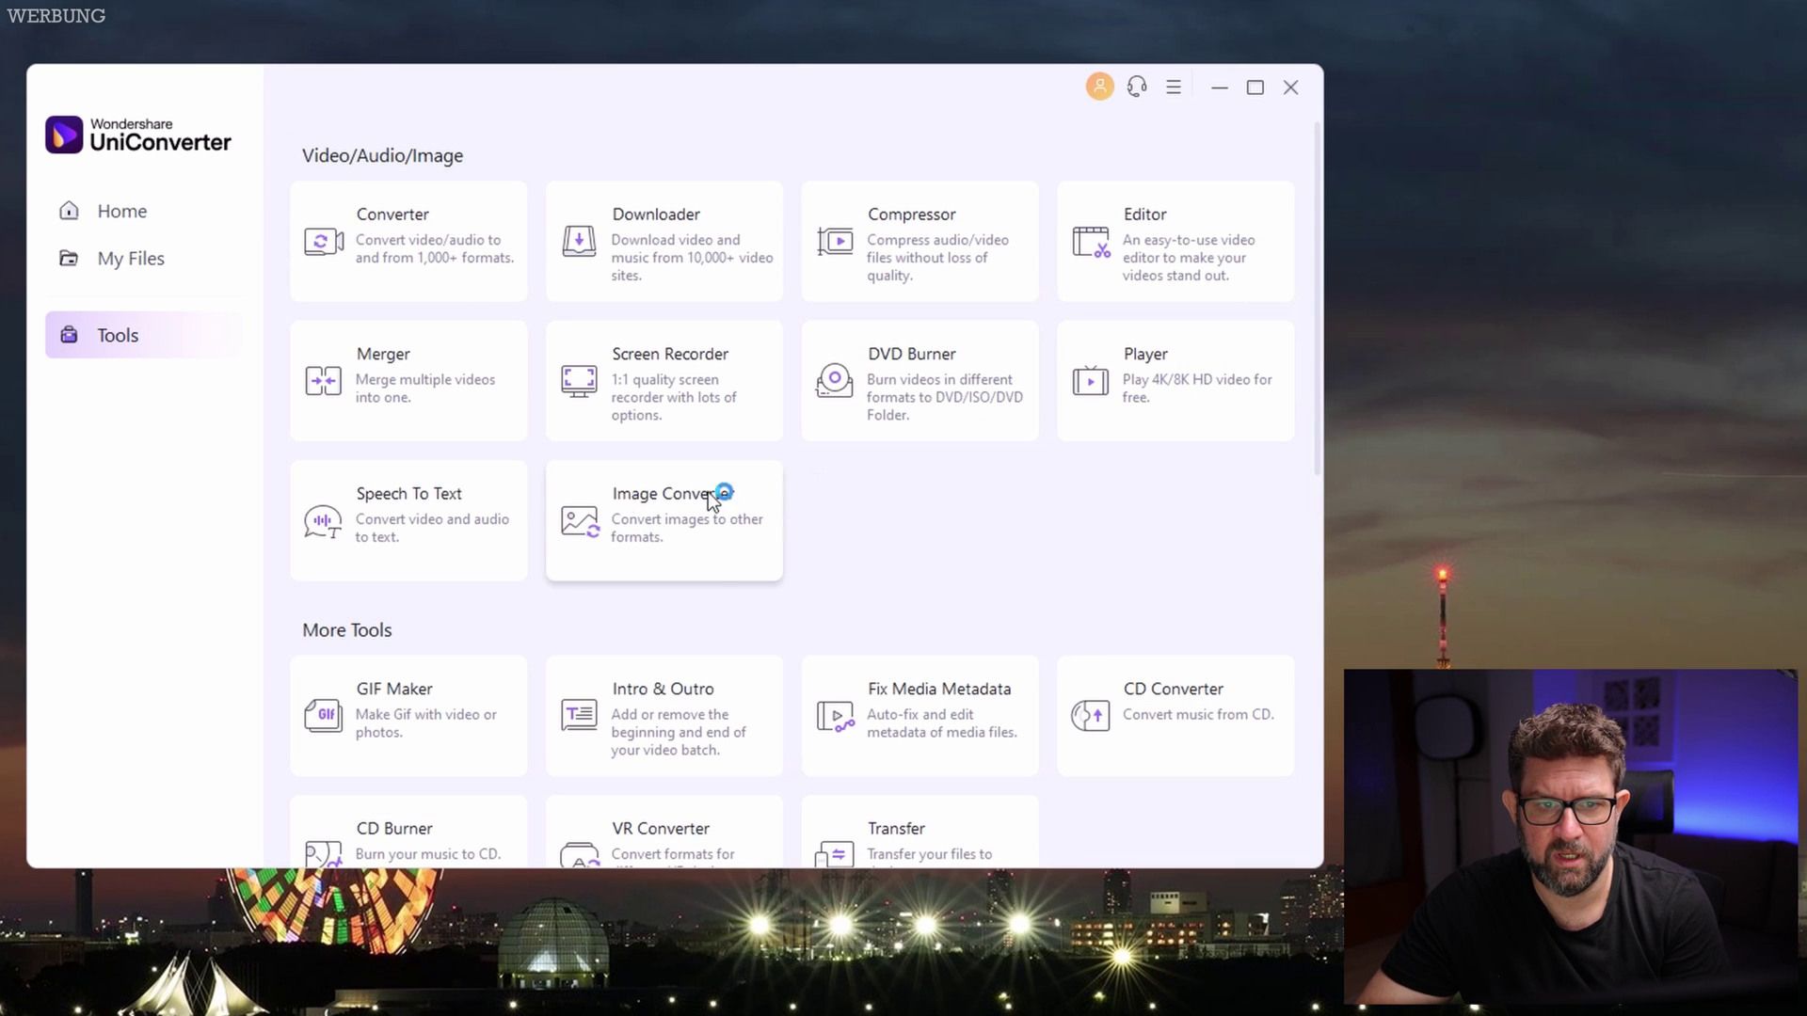
{"action": "left_click", "coordinate": [420, 561]}
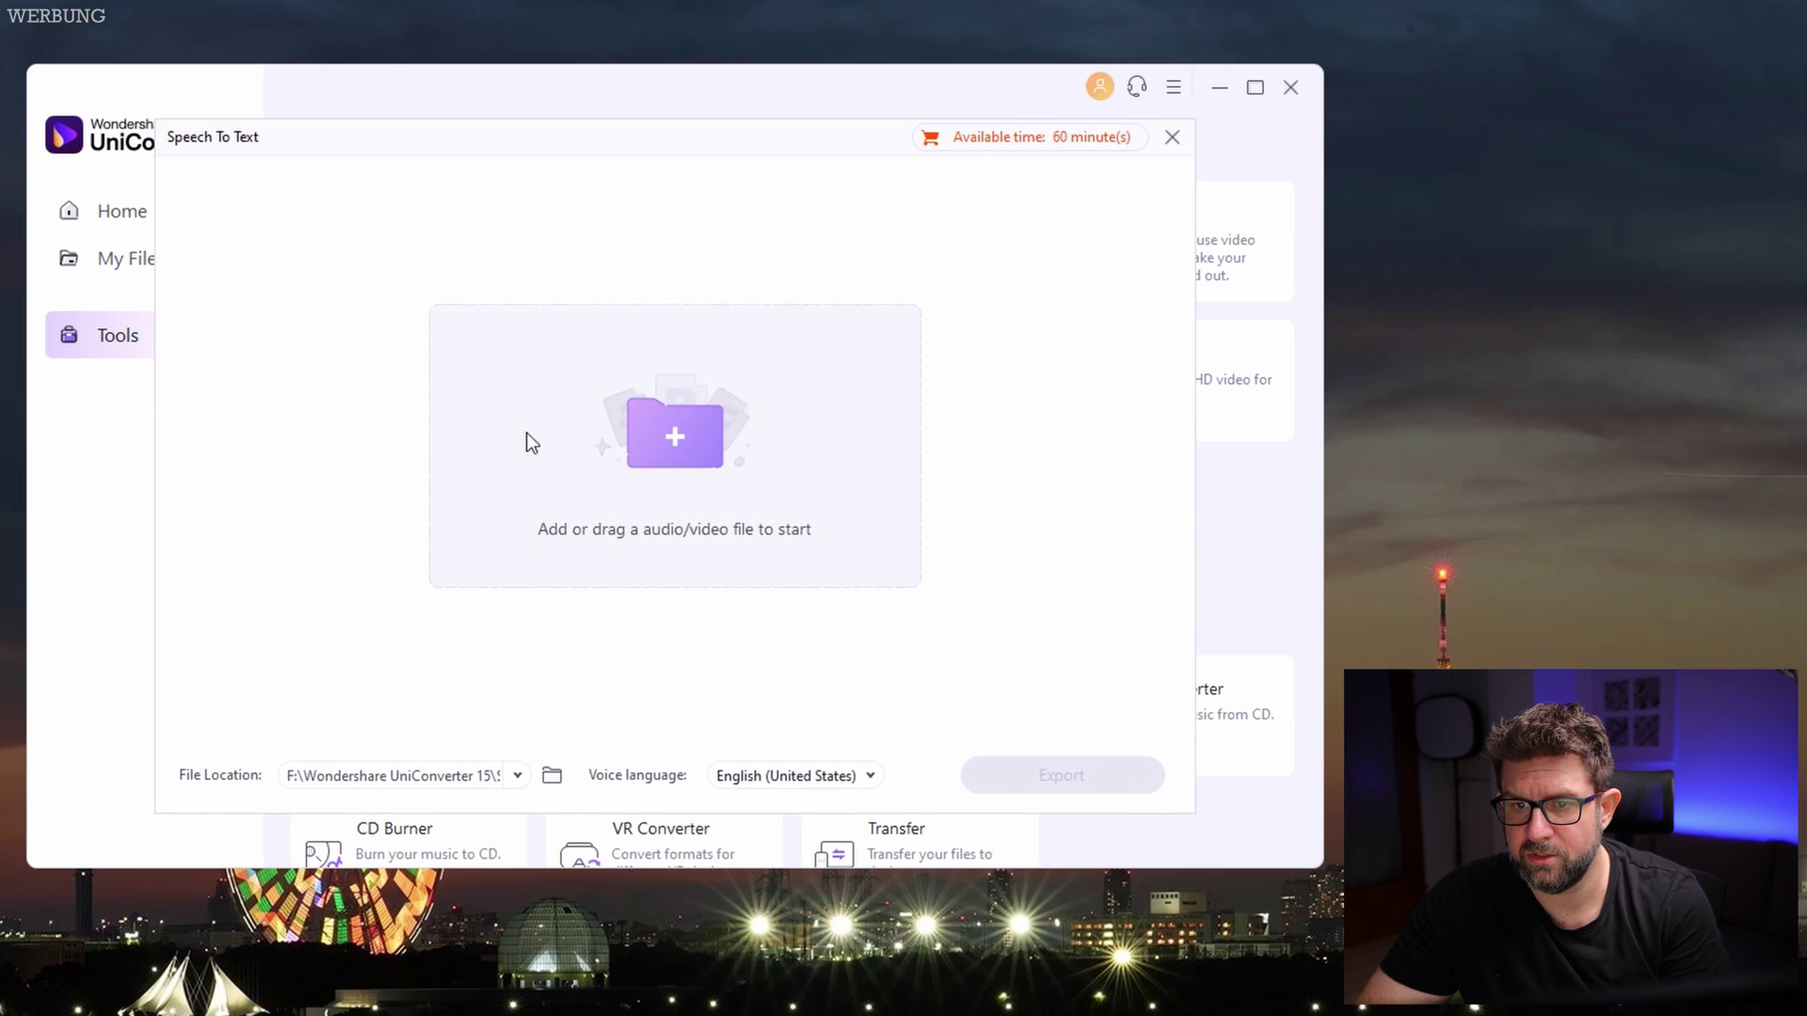
{"action": "left_click", "coordinate": [1173, 139]}
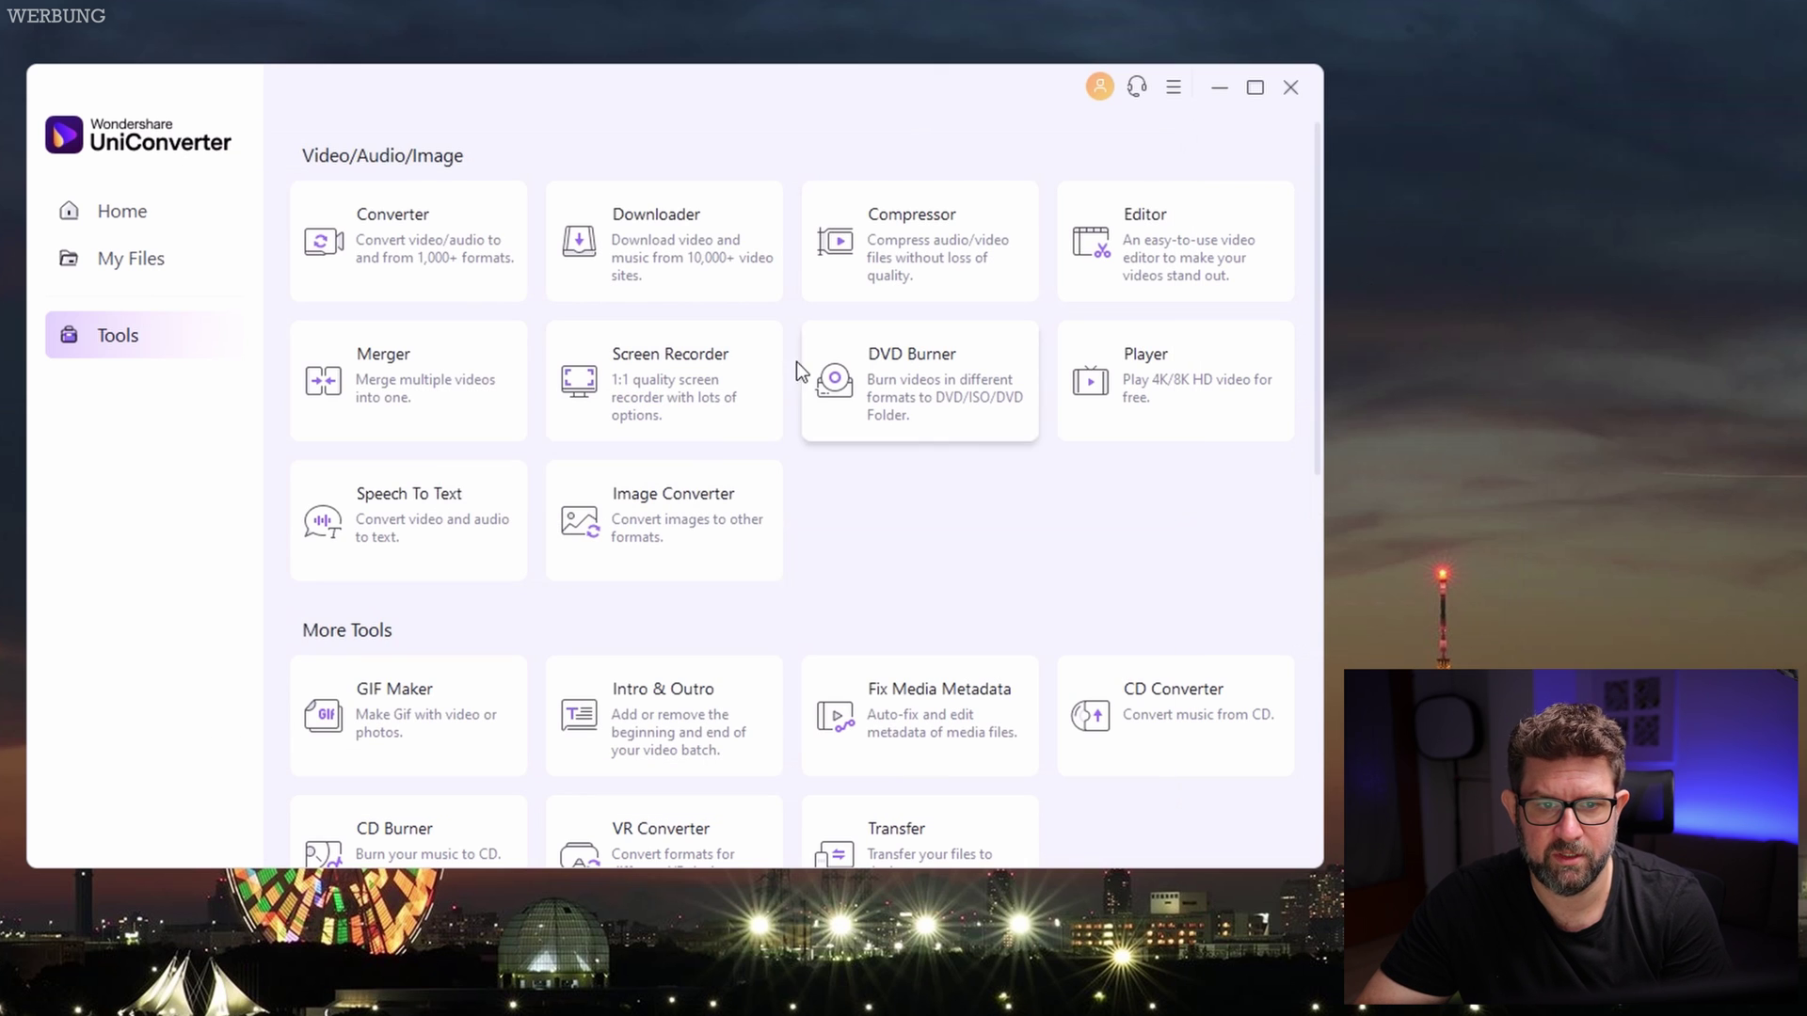
Browse down through More Tools and AI Lab, then return to the Home dashboard
{"action": "scroll", "coordinate": [922, 465], "scroll_direction": "down", "scroll_amount": 2}
{"action": "scroll", "coordinate": [922, 466], "scroll_direction": "down", "scroll_amount": 4}
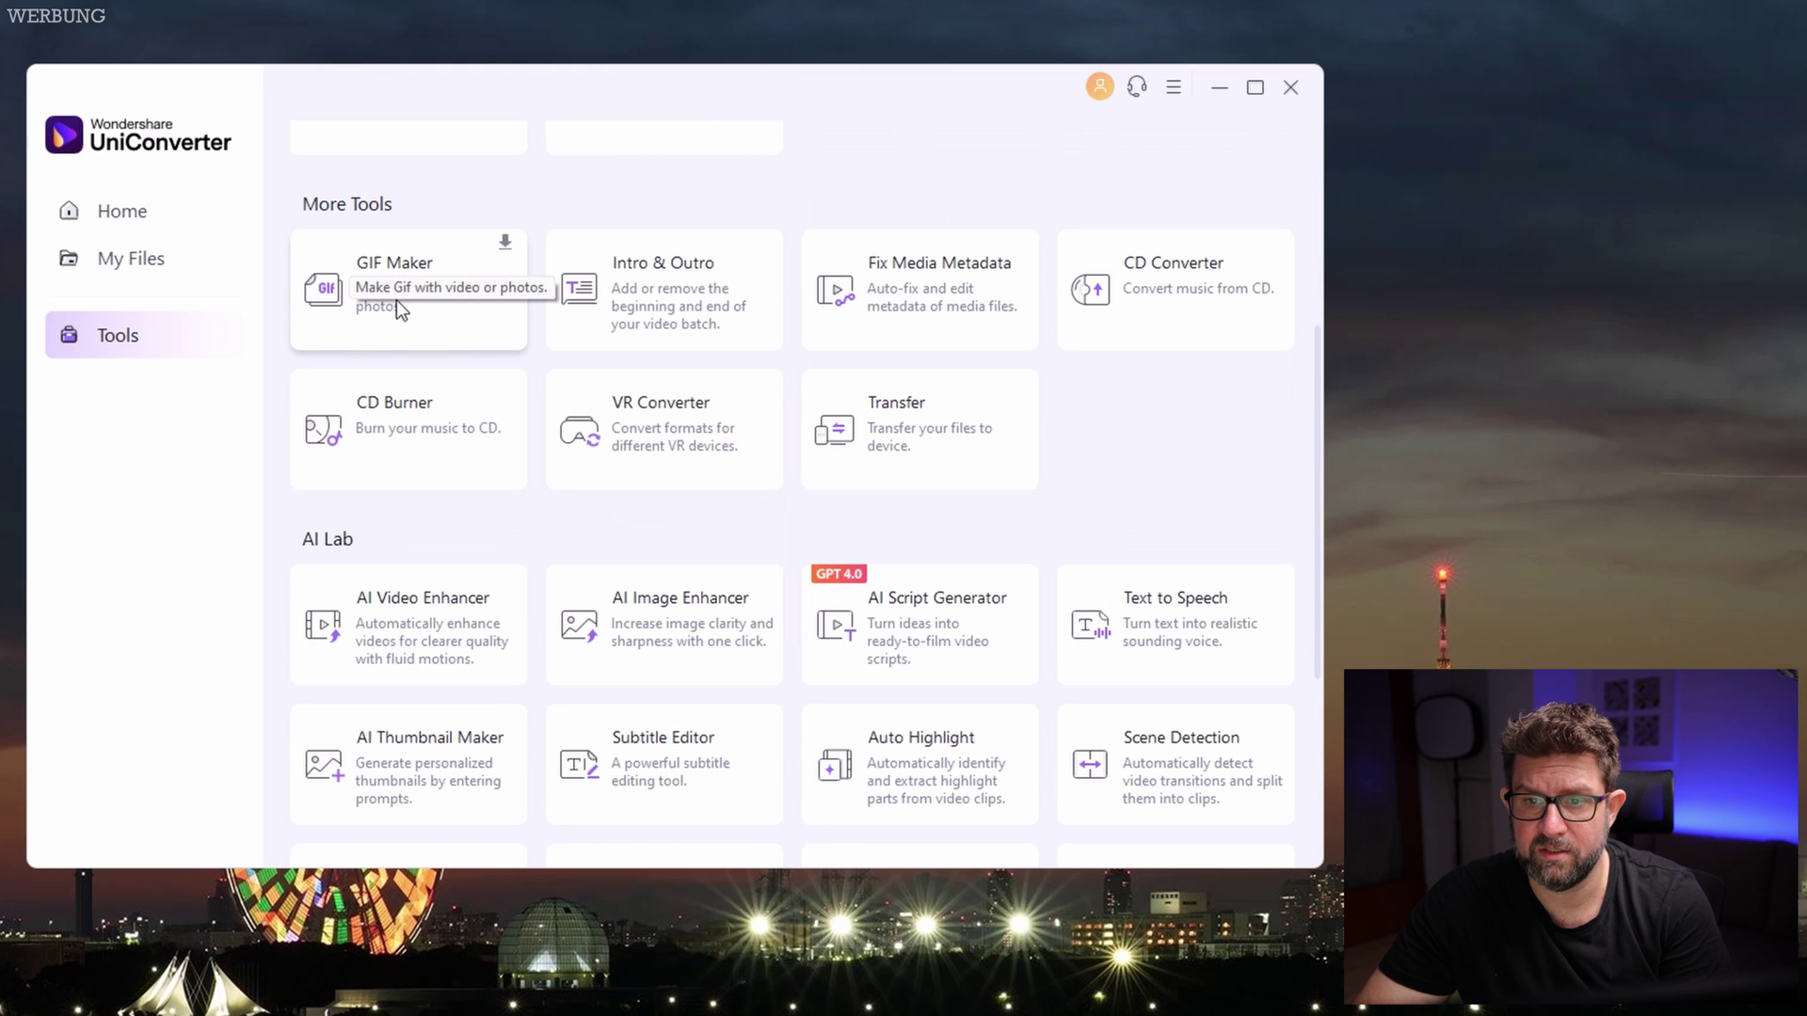
{"action": "scroll", "coordinate": [754, 465], "scroll_direction": "down", "scroll_amount": 5}
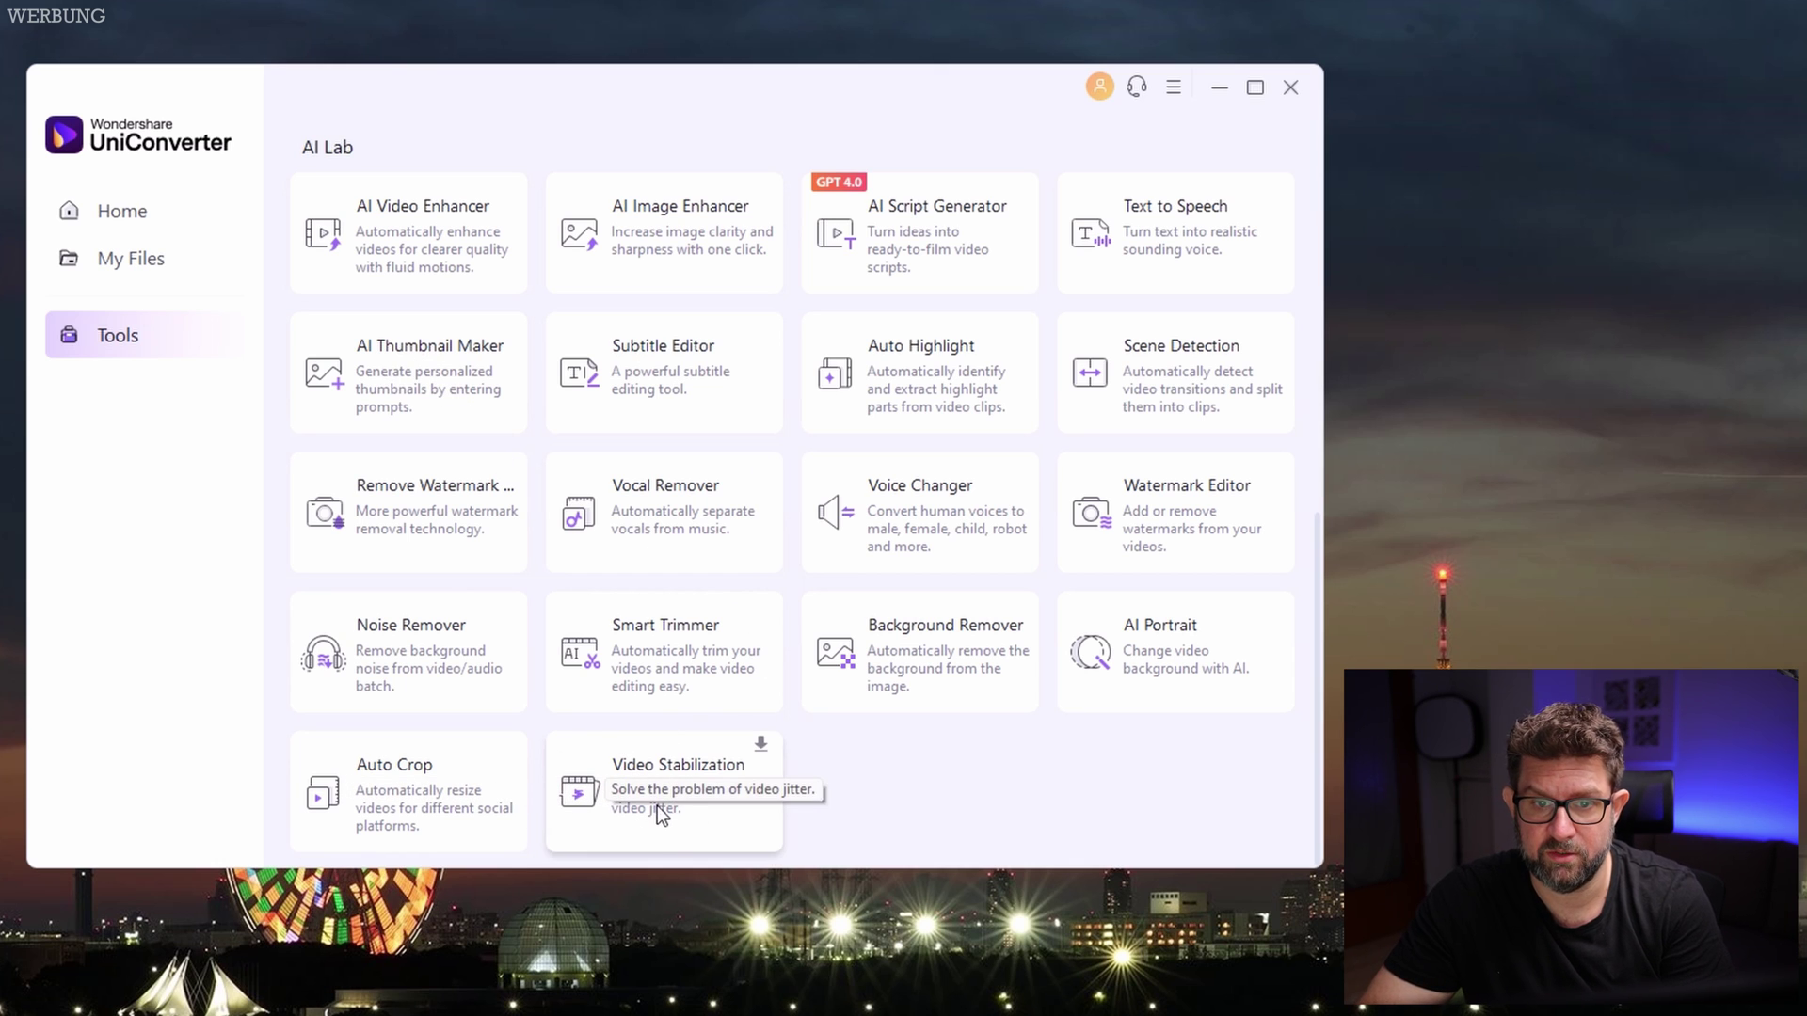
{"action": "scroll", "coordinate": [911, 779], "scroll_direction": "up", "scroll_amount": 4}
{"action": "scroll", "coordinate": [911, 780], "scroll_direction": "up", "scroll_amount": 4}
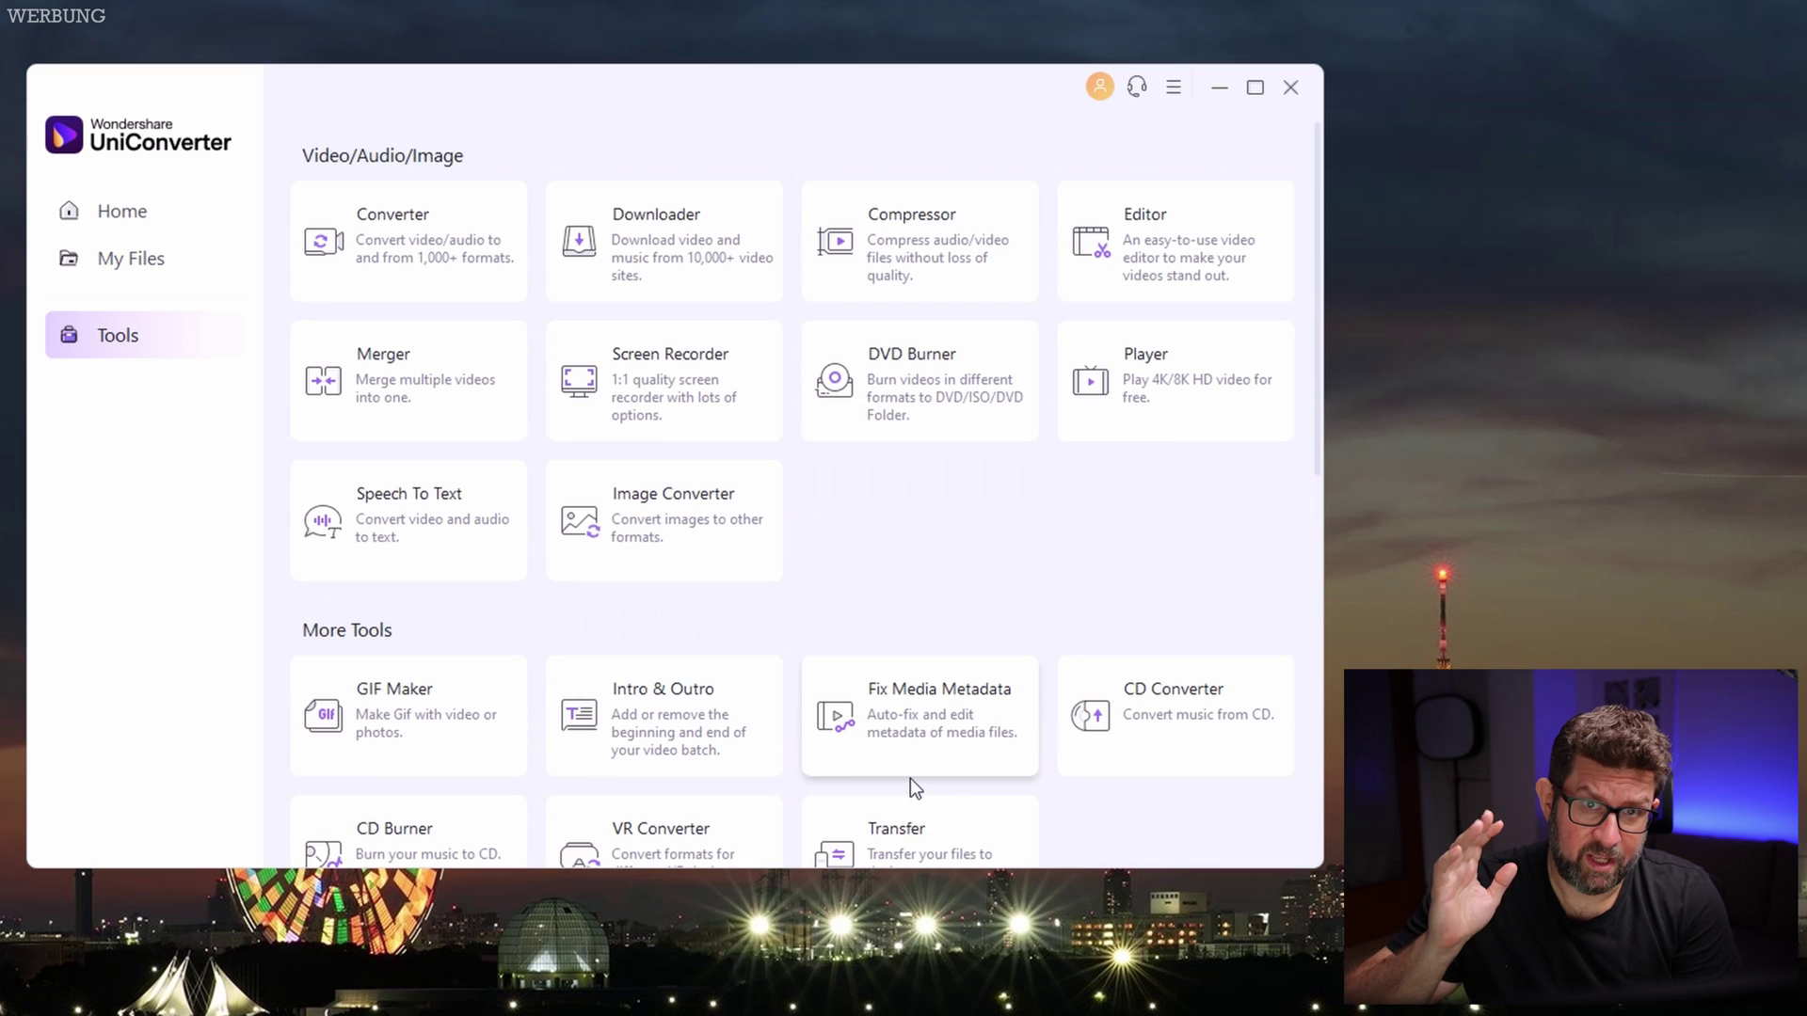
{"action": "left_click", "coordinate": [139, 218]}
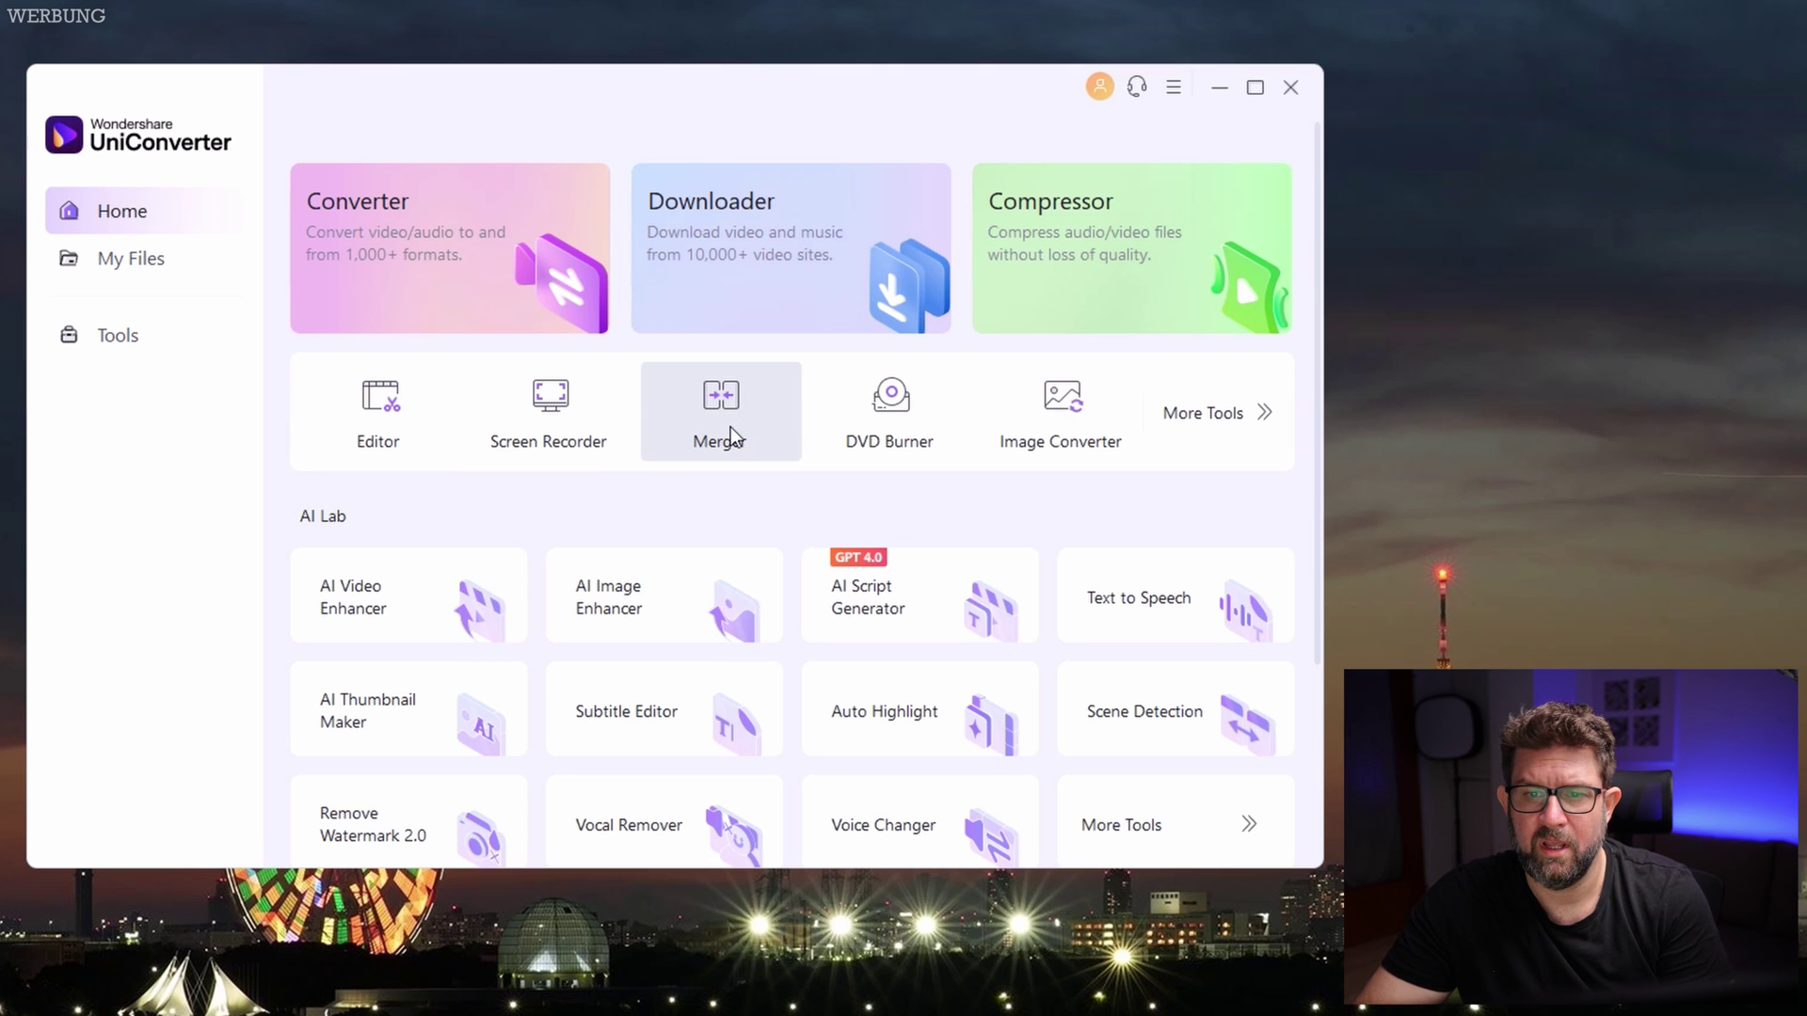
Peek at the DVD Burner tool, then go back to Home
{"action": "left_click", "coordinate": [876, 410]}
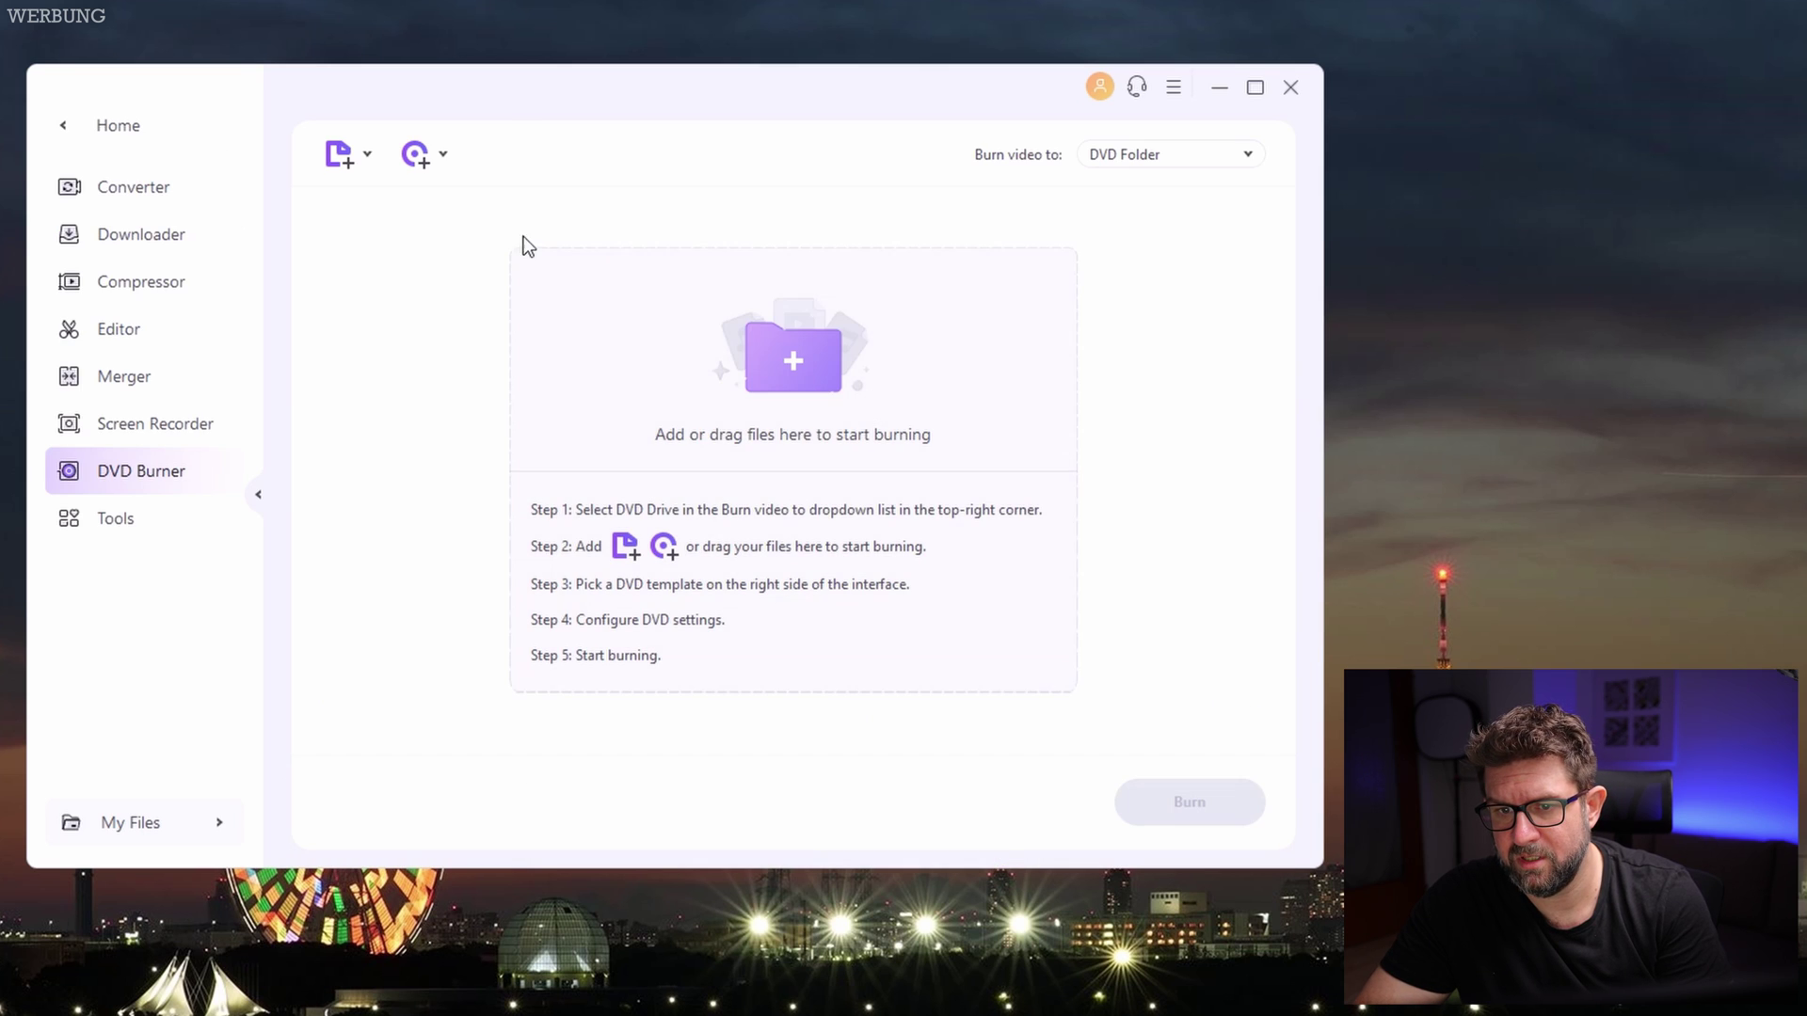
{"action": "left_click", "coordinate": [66, 139]}
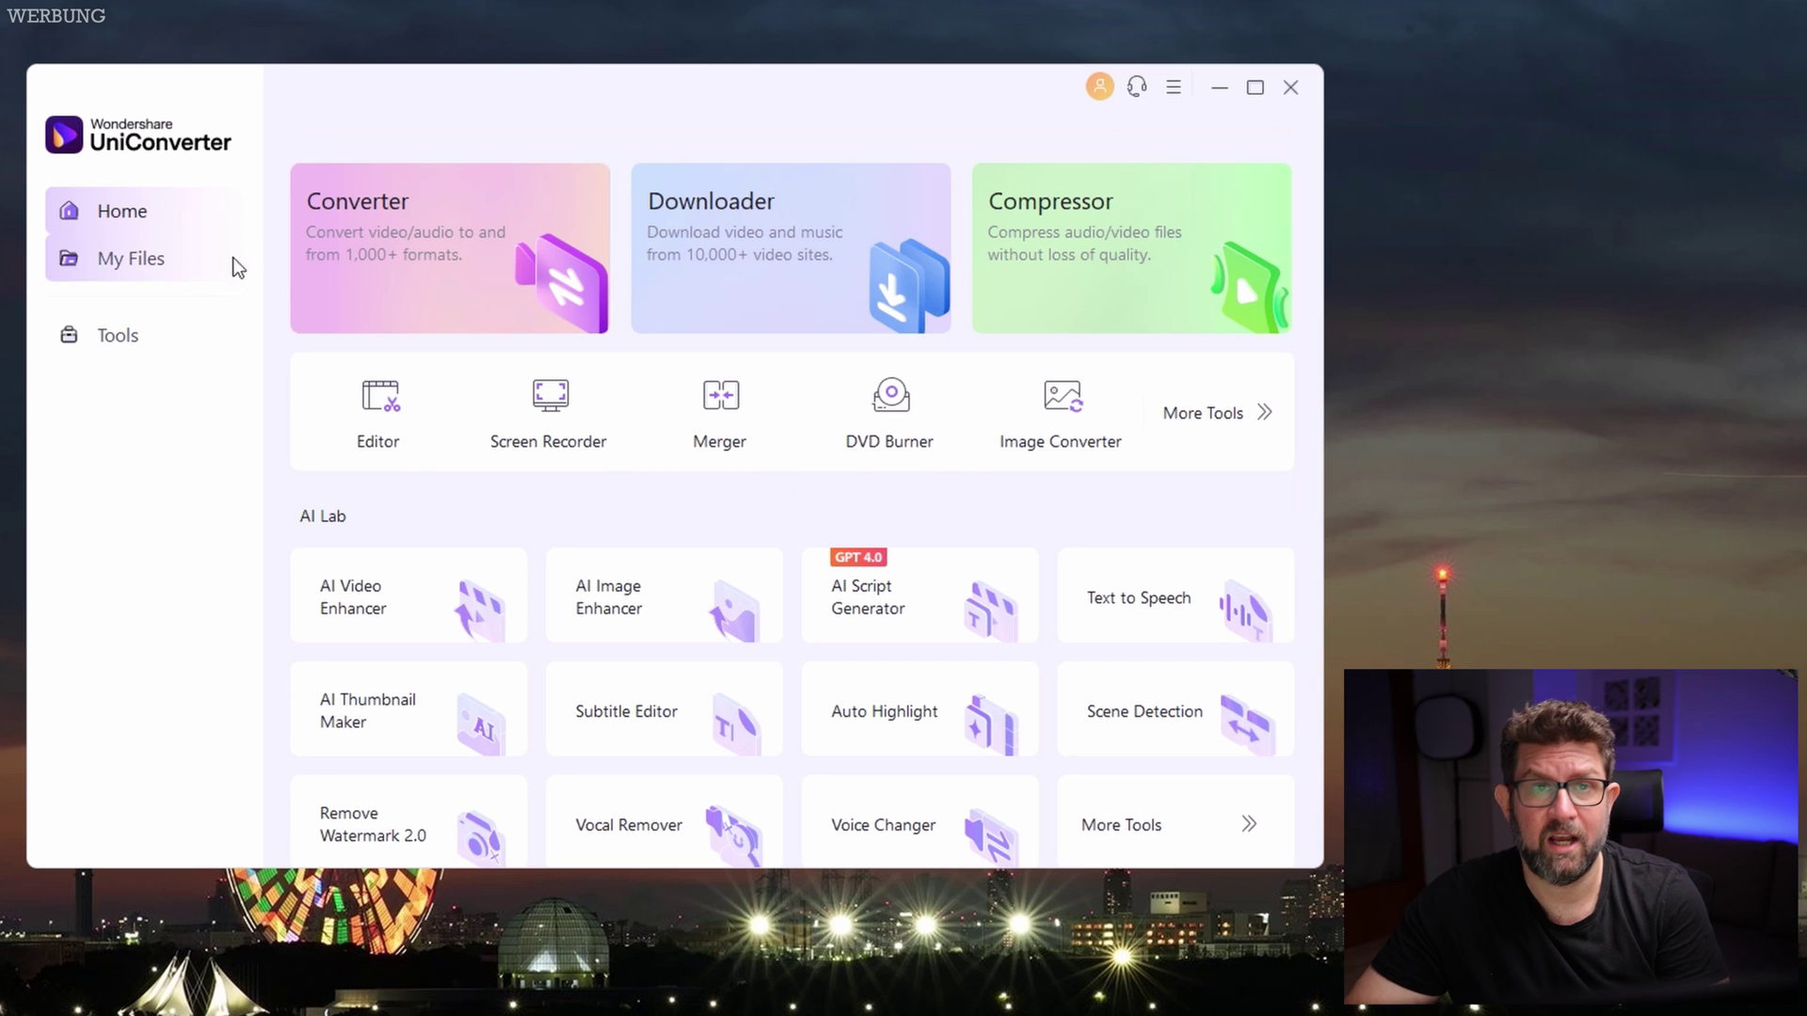
Open My Files and bring up the file list's context menu
{"action": "left_click", "coordinate": [121, 263]}
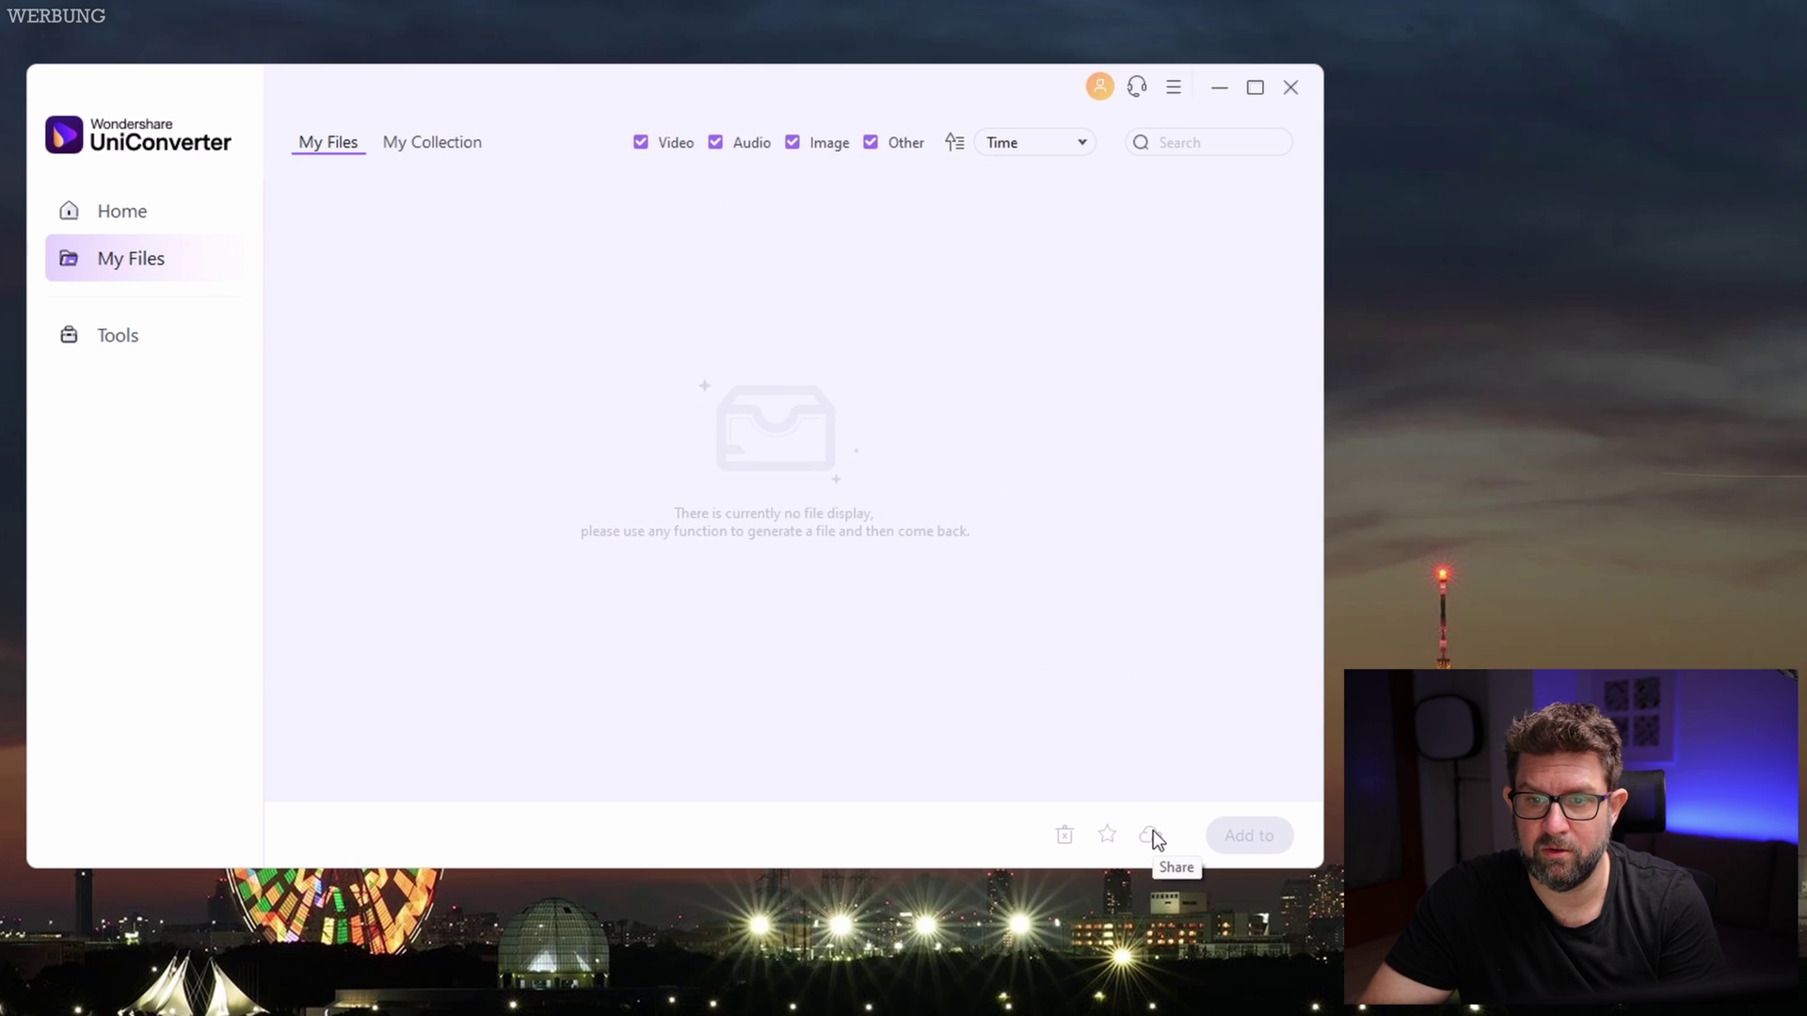
{"action": "right_click", "coordinate": [488, 296]}
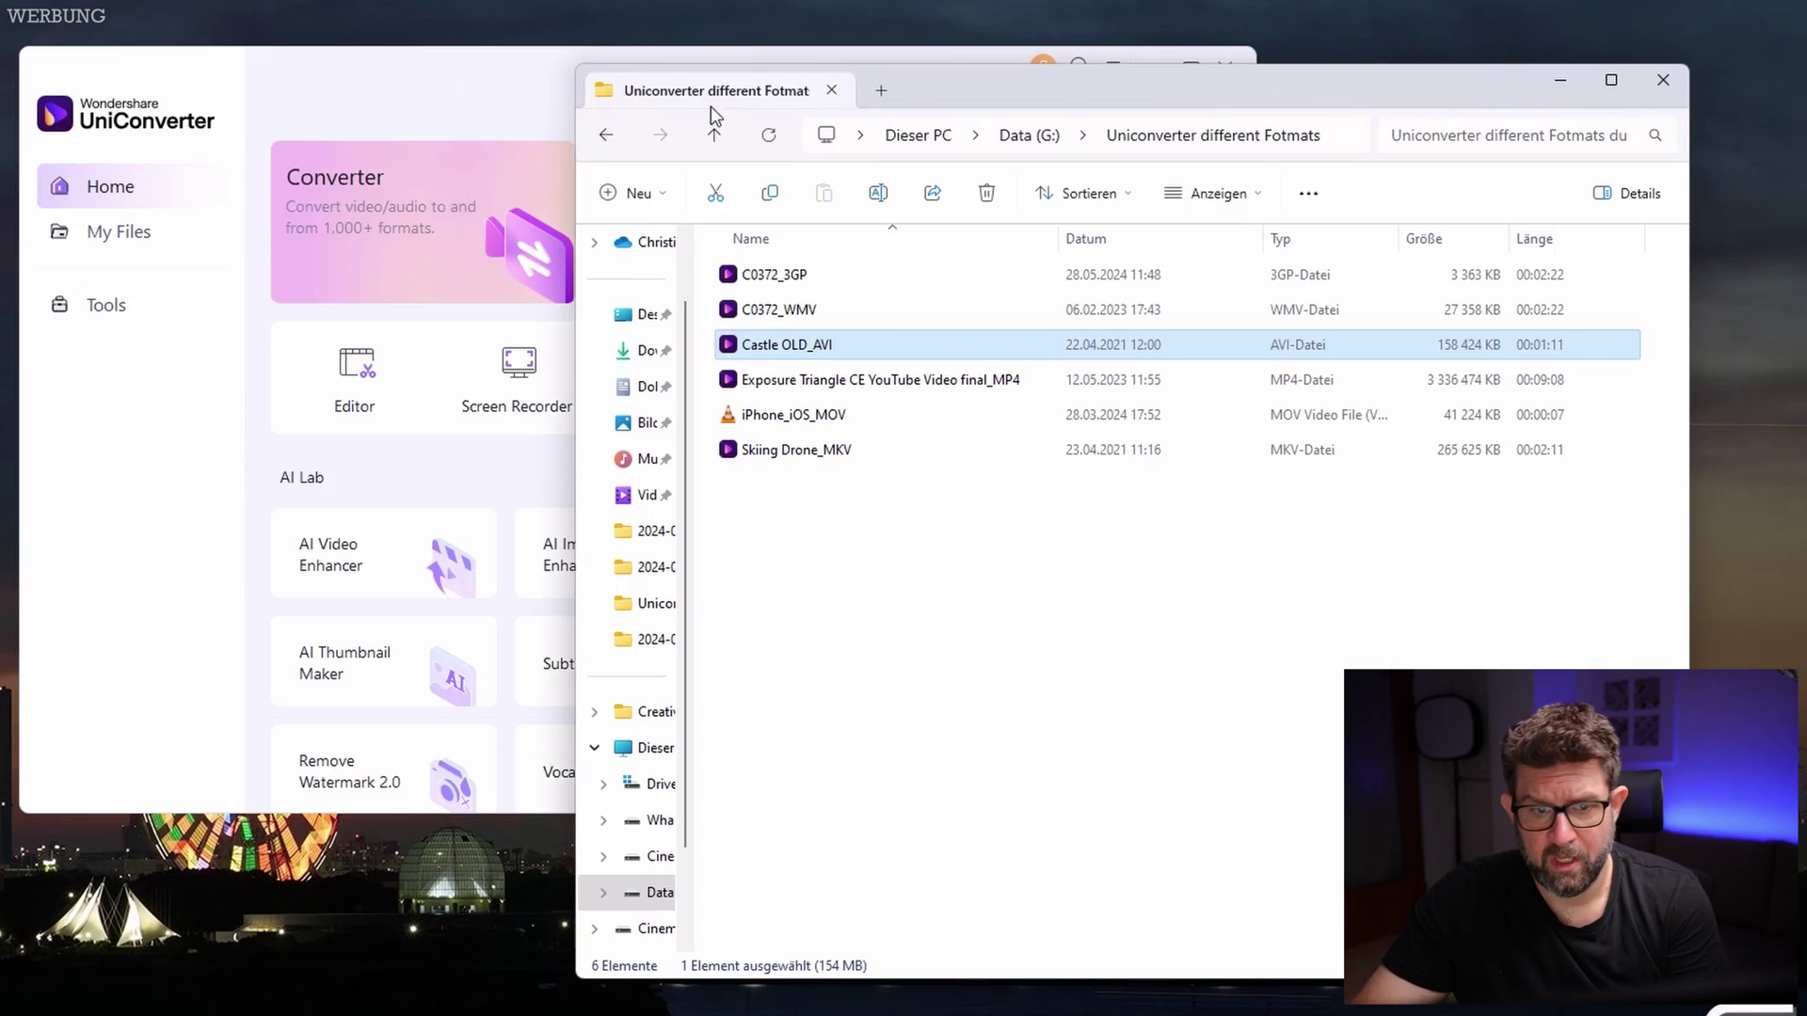
Add all six videos from 'Uniconverter different Fotmats' to Converter and convert them to MP4
{"action": "left_click", "coordinate": [473, 182]}
{"action": "left_click", "coordinate": [472, 183]}
{"action": "left_click_drag", "start_coordinate": [536, 69], "coordinate": [376, 113]}
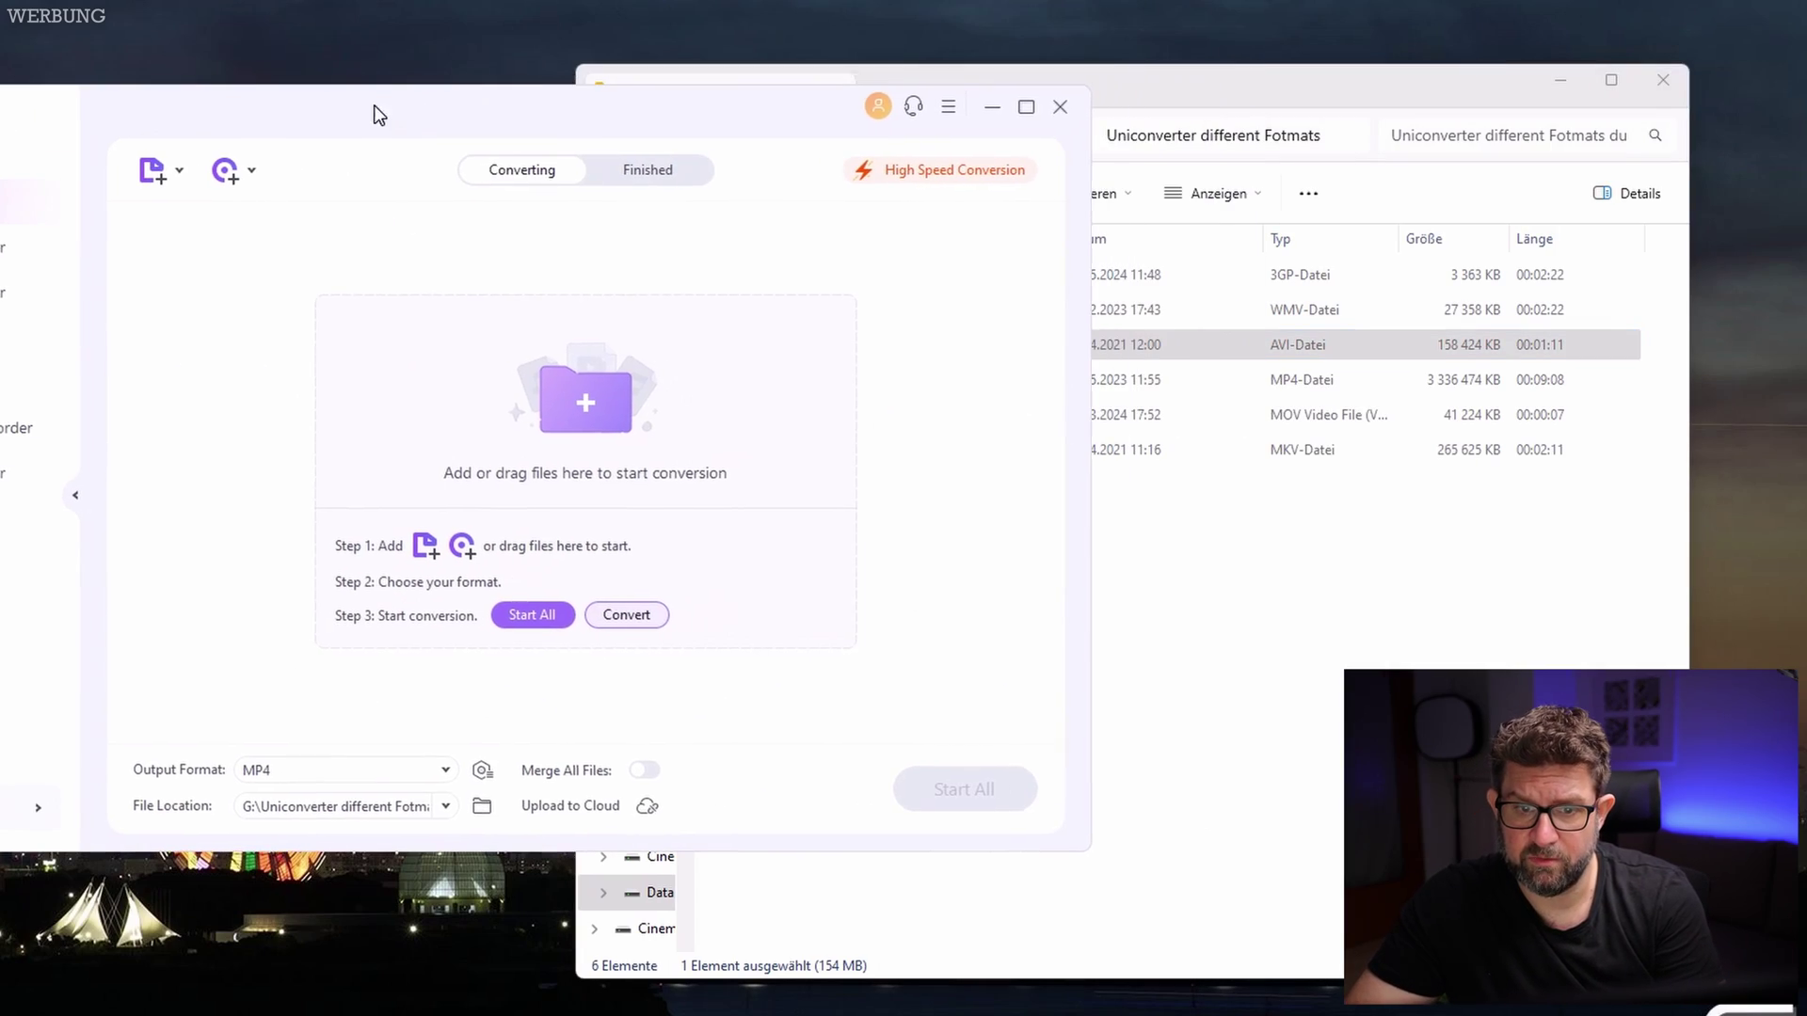
{"action": "left_click", "coordinate": [1156, 73]}
{"action": "left_click", "coordinate": [1056, 306]}
{"action": "key", "text": "ctrl+a"}
{"action": "left_click_drag", "start_coordinate": [746, 274], "coordinate": [439, 424]}
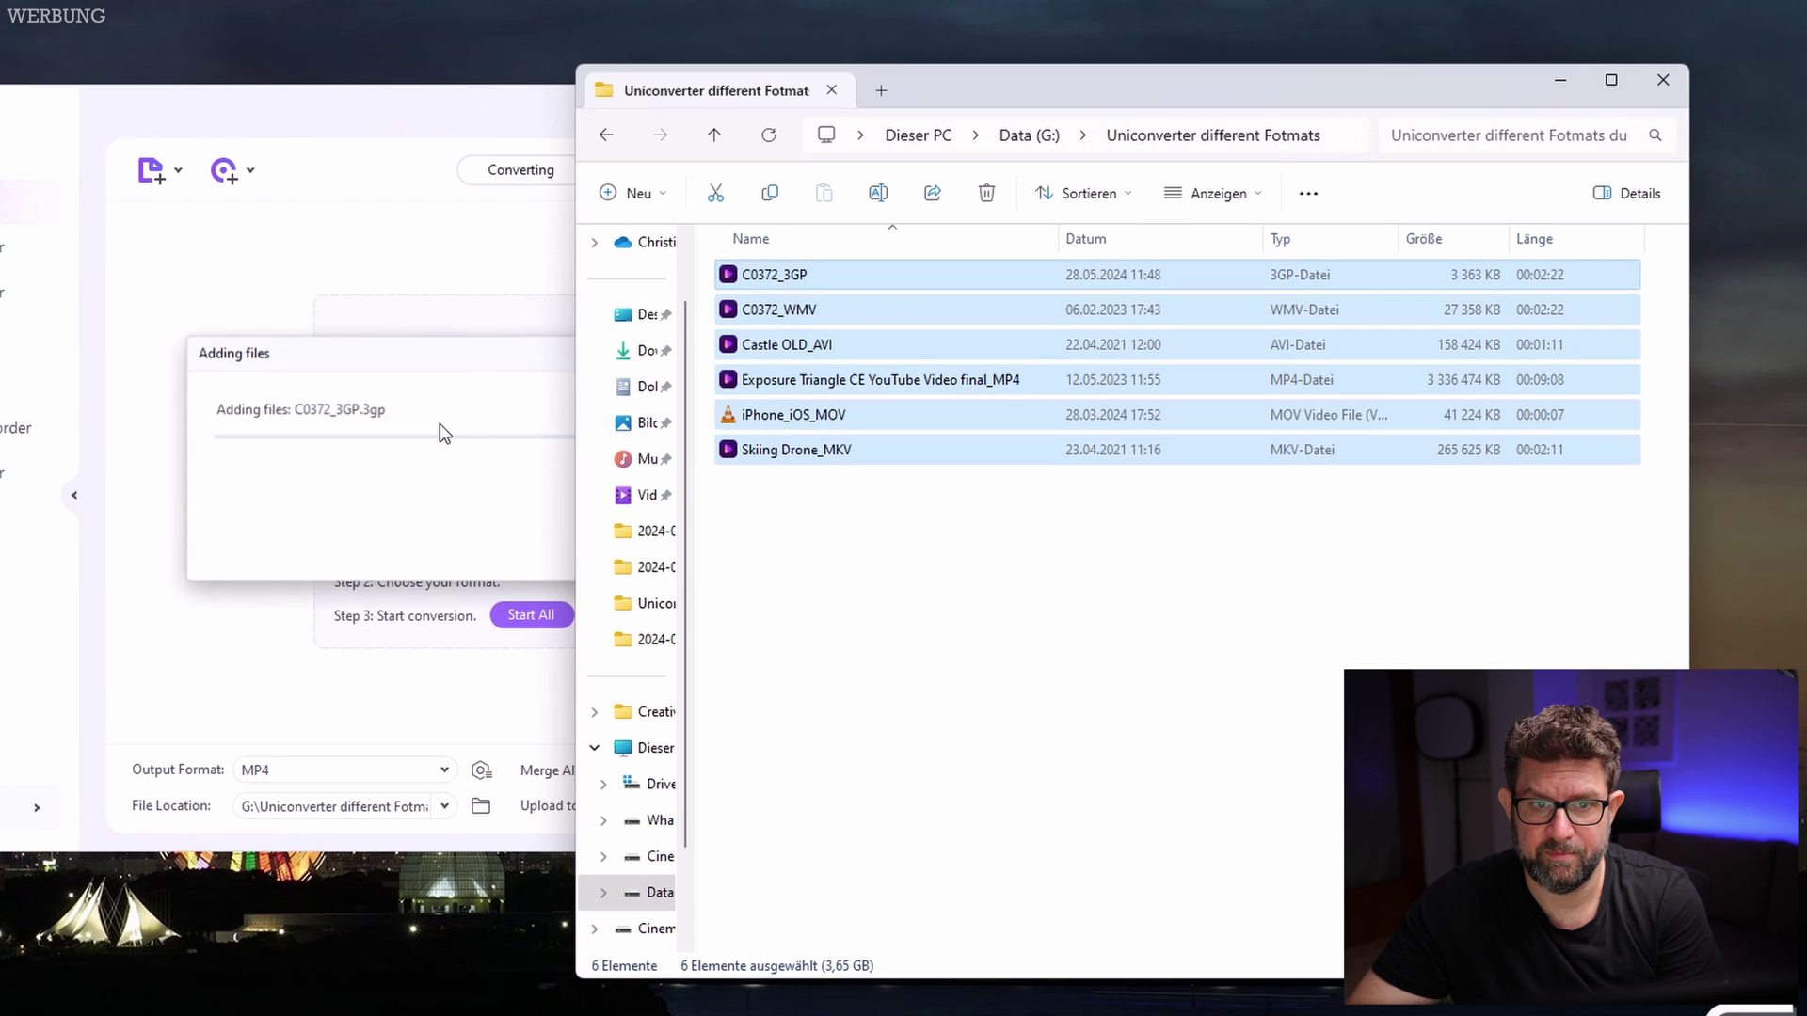
{"action": "left_click", "coordinate": [435, 107]}
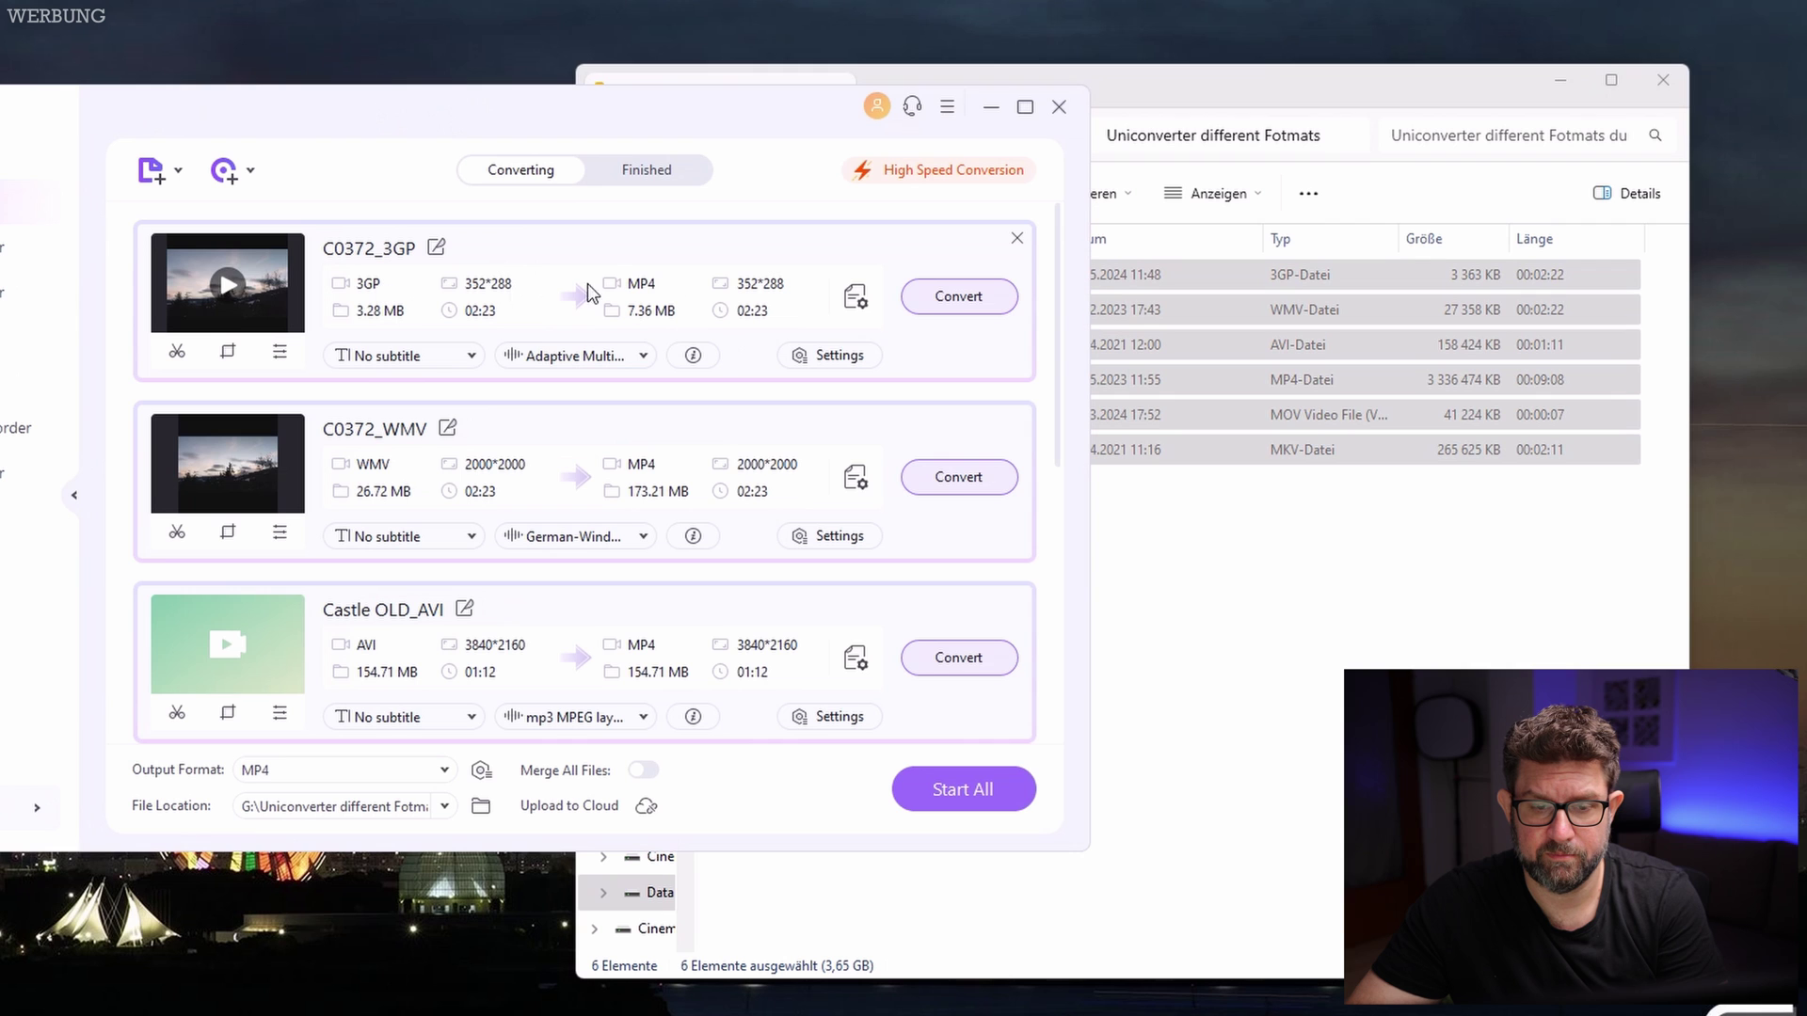
{"action": "left_click", "coordinate": [990, 783]}
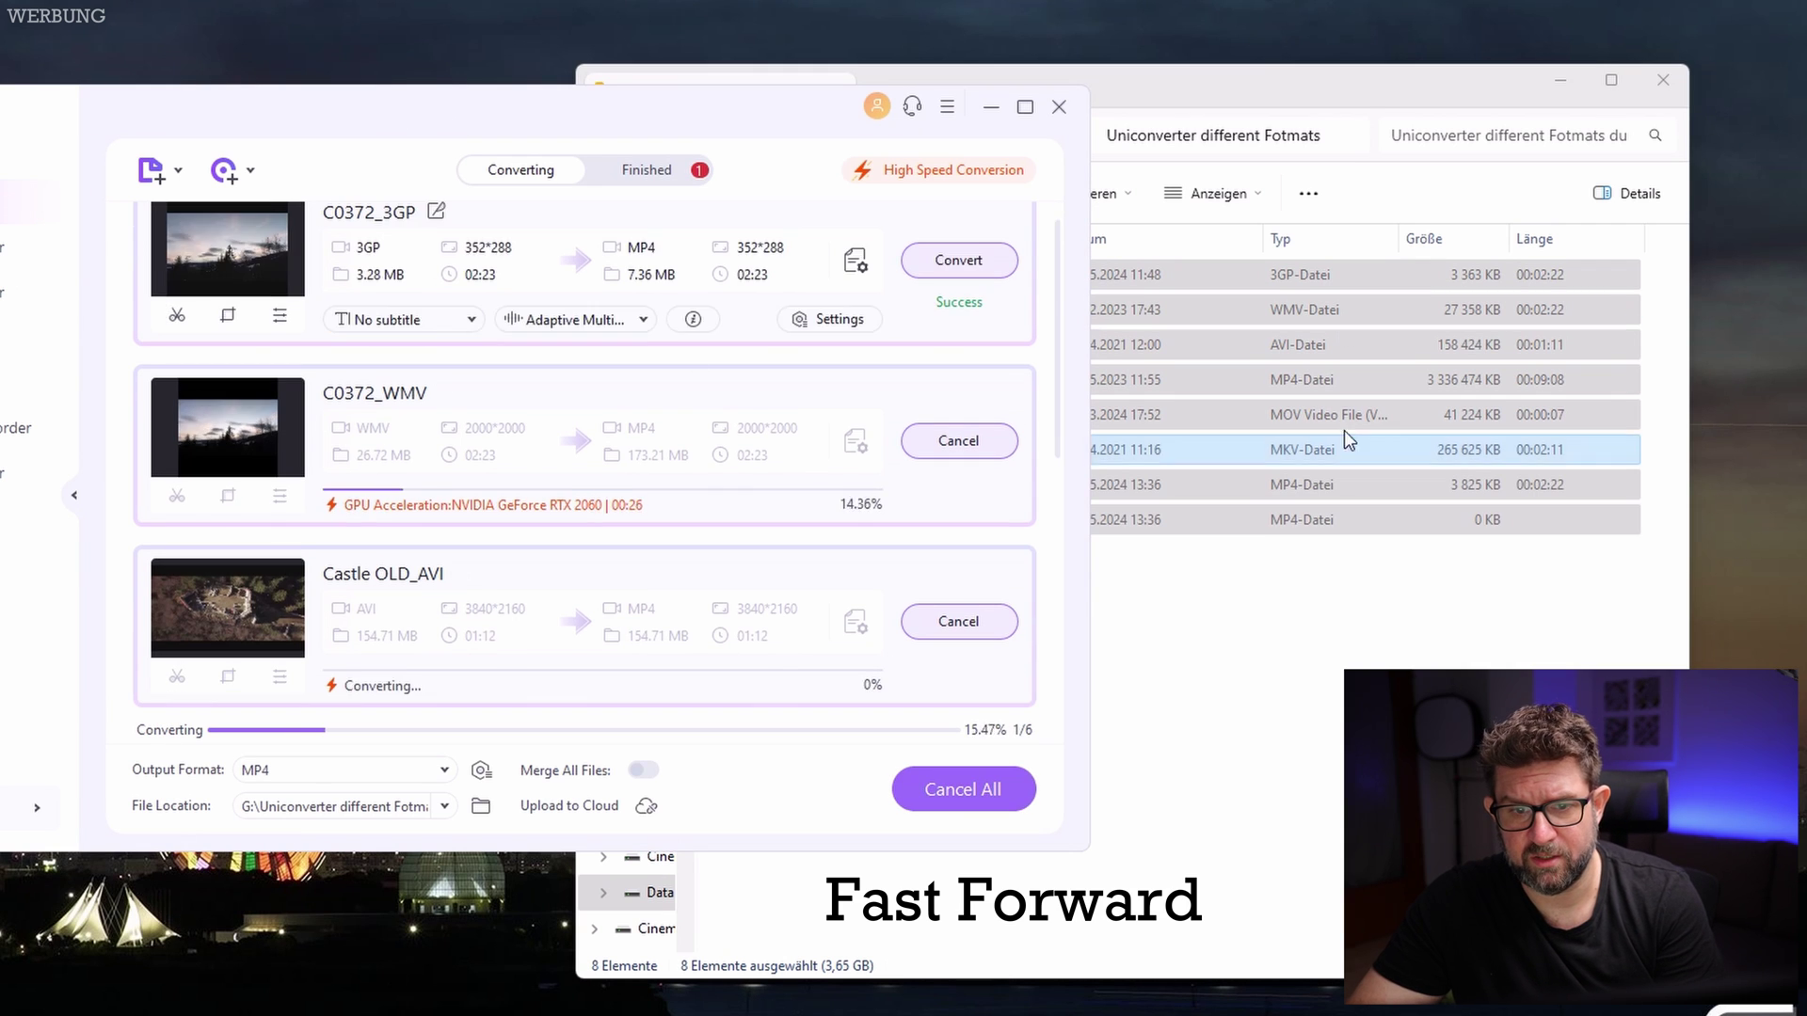
Check the new MP4 copies in the folder and enlarge the Castle OLD_AVI.mp4 player to full screen
{"action": "left_click", "coordinate": [1274, 522]}
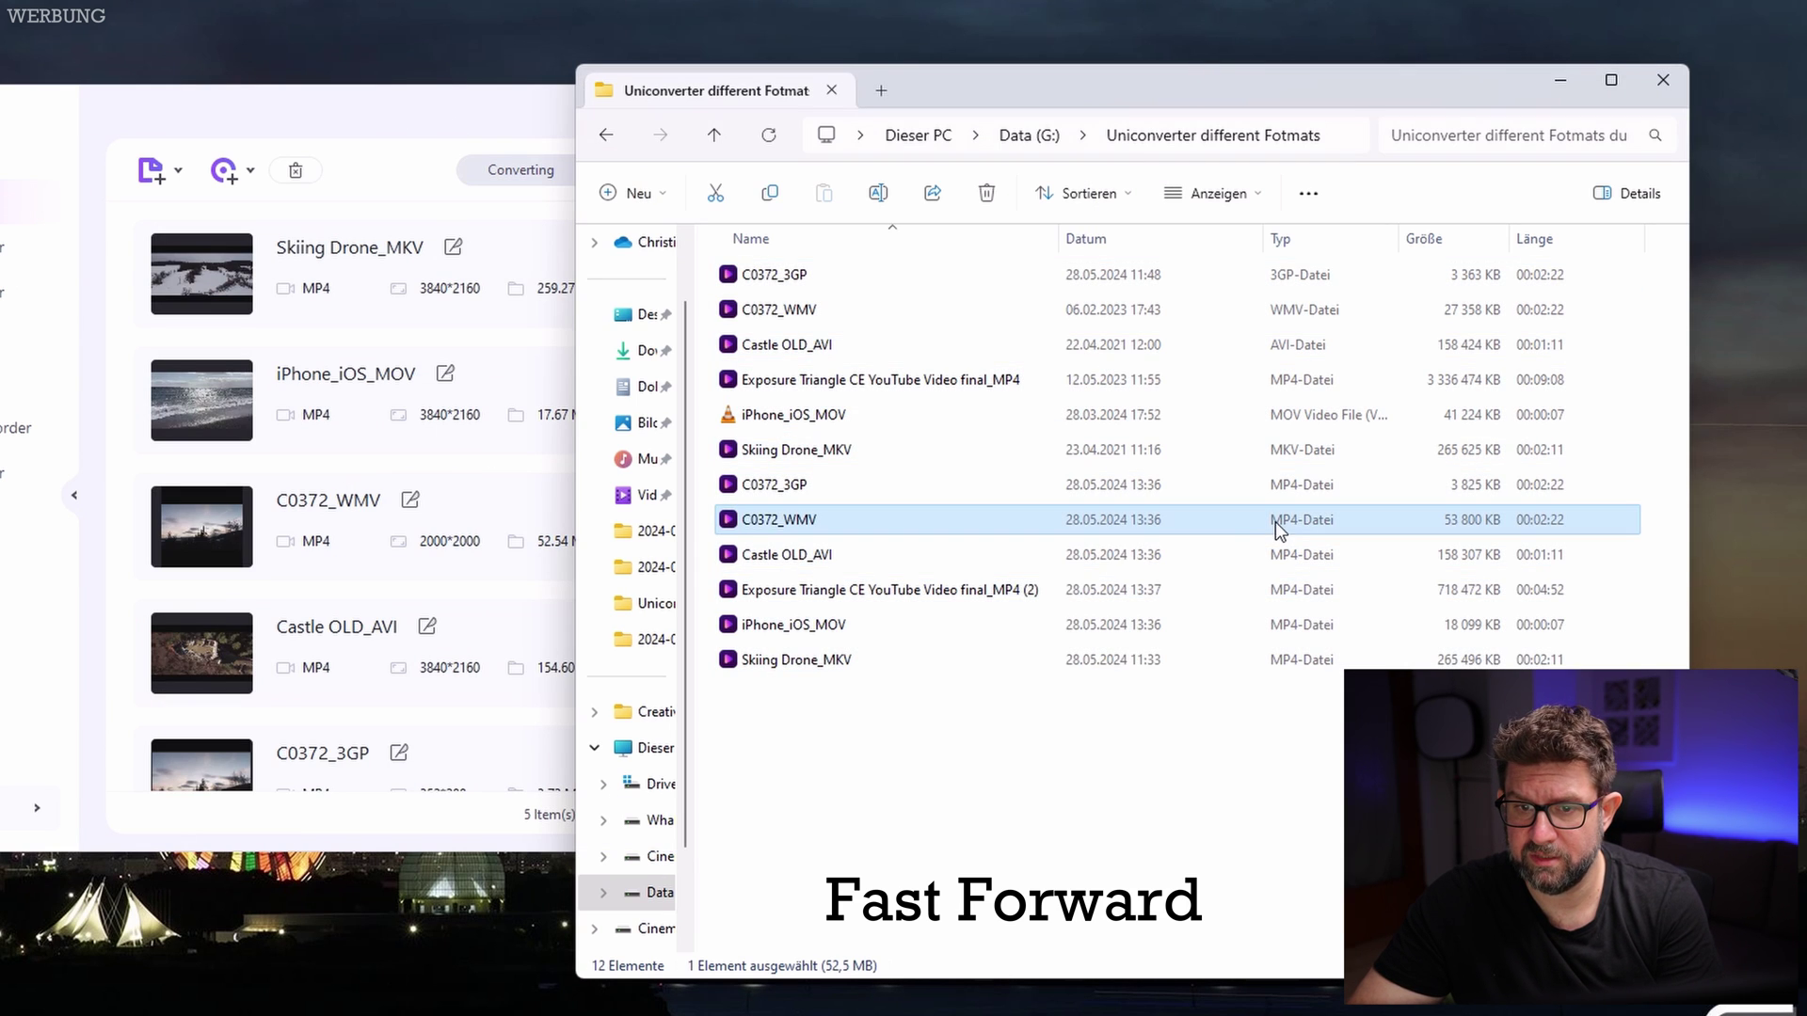
{"action": "key", "text": "ctrl+a"}
{"action": "left_click", "coordinate": [1200, 76]}
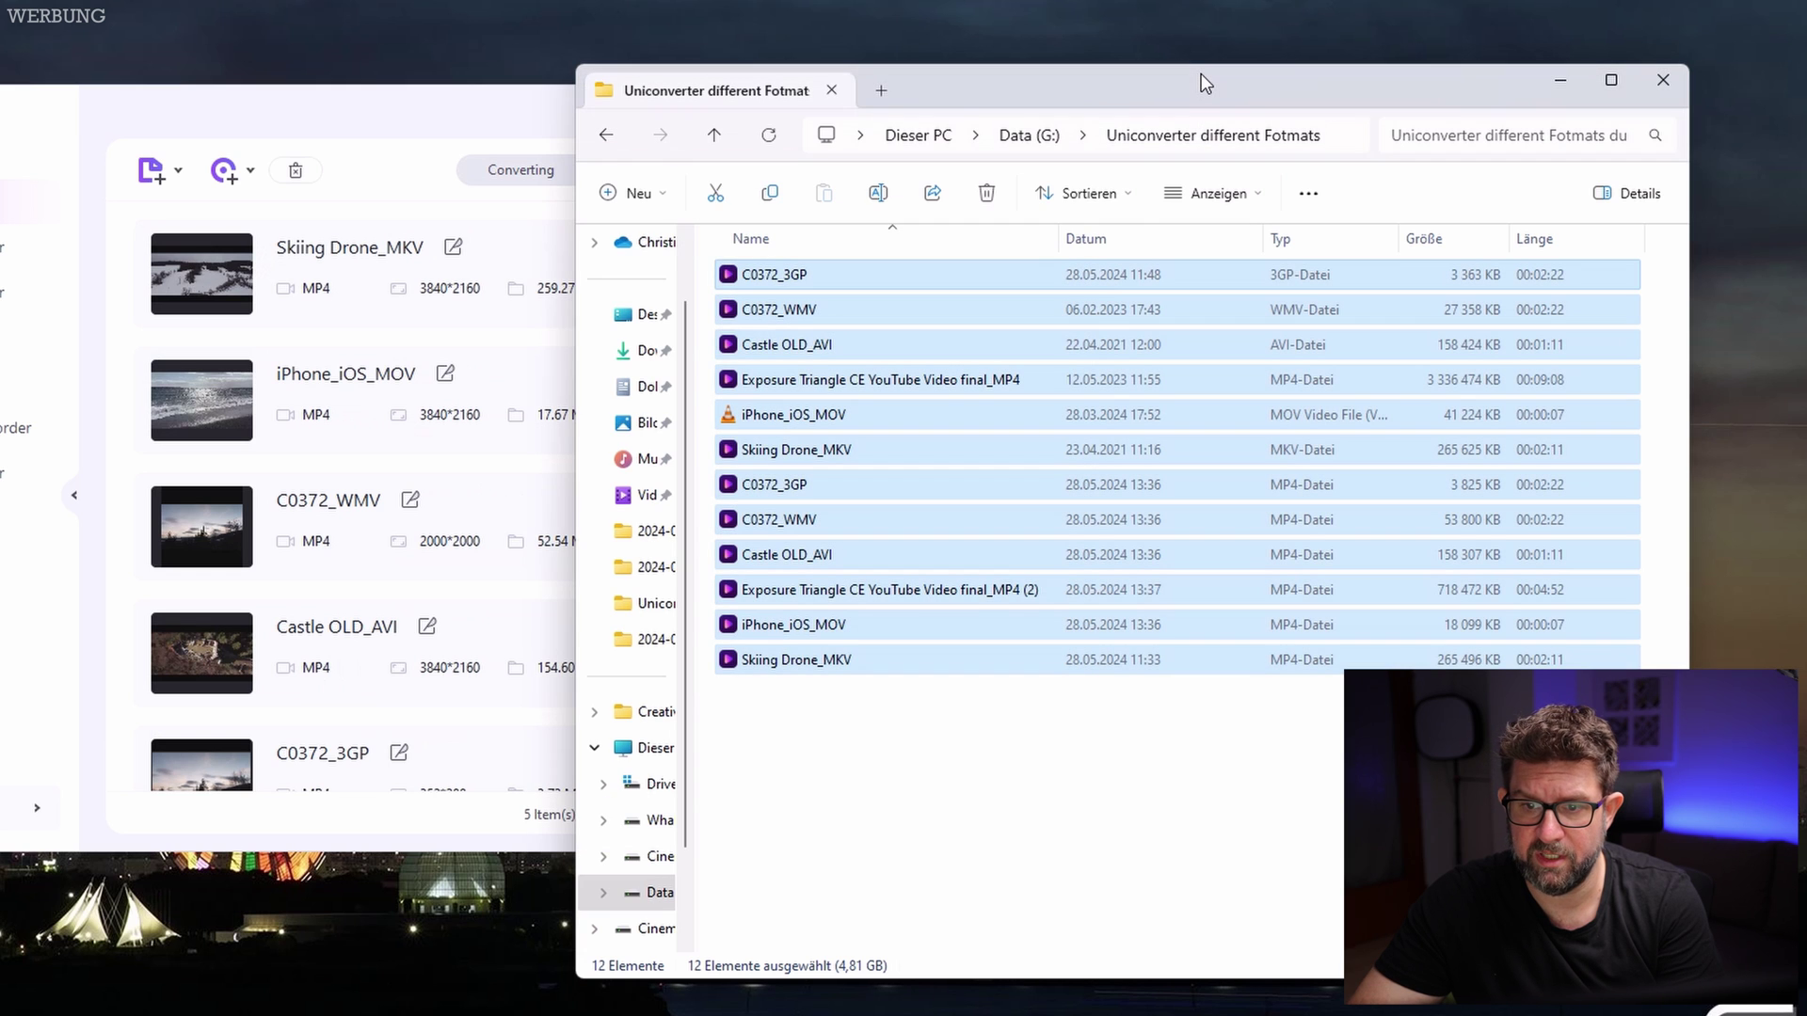
{"action": "left_click", "coordinate": [1220, 737]}
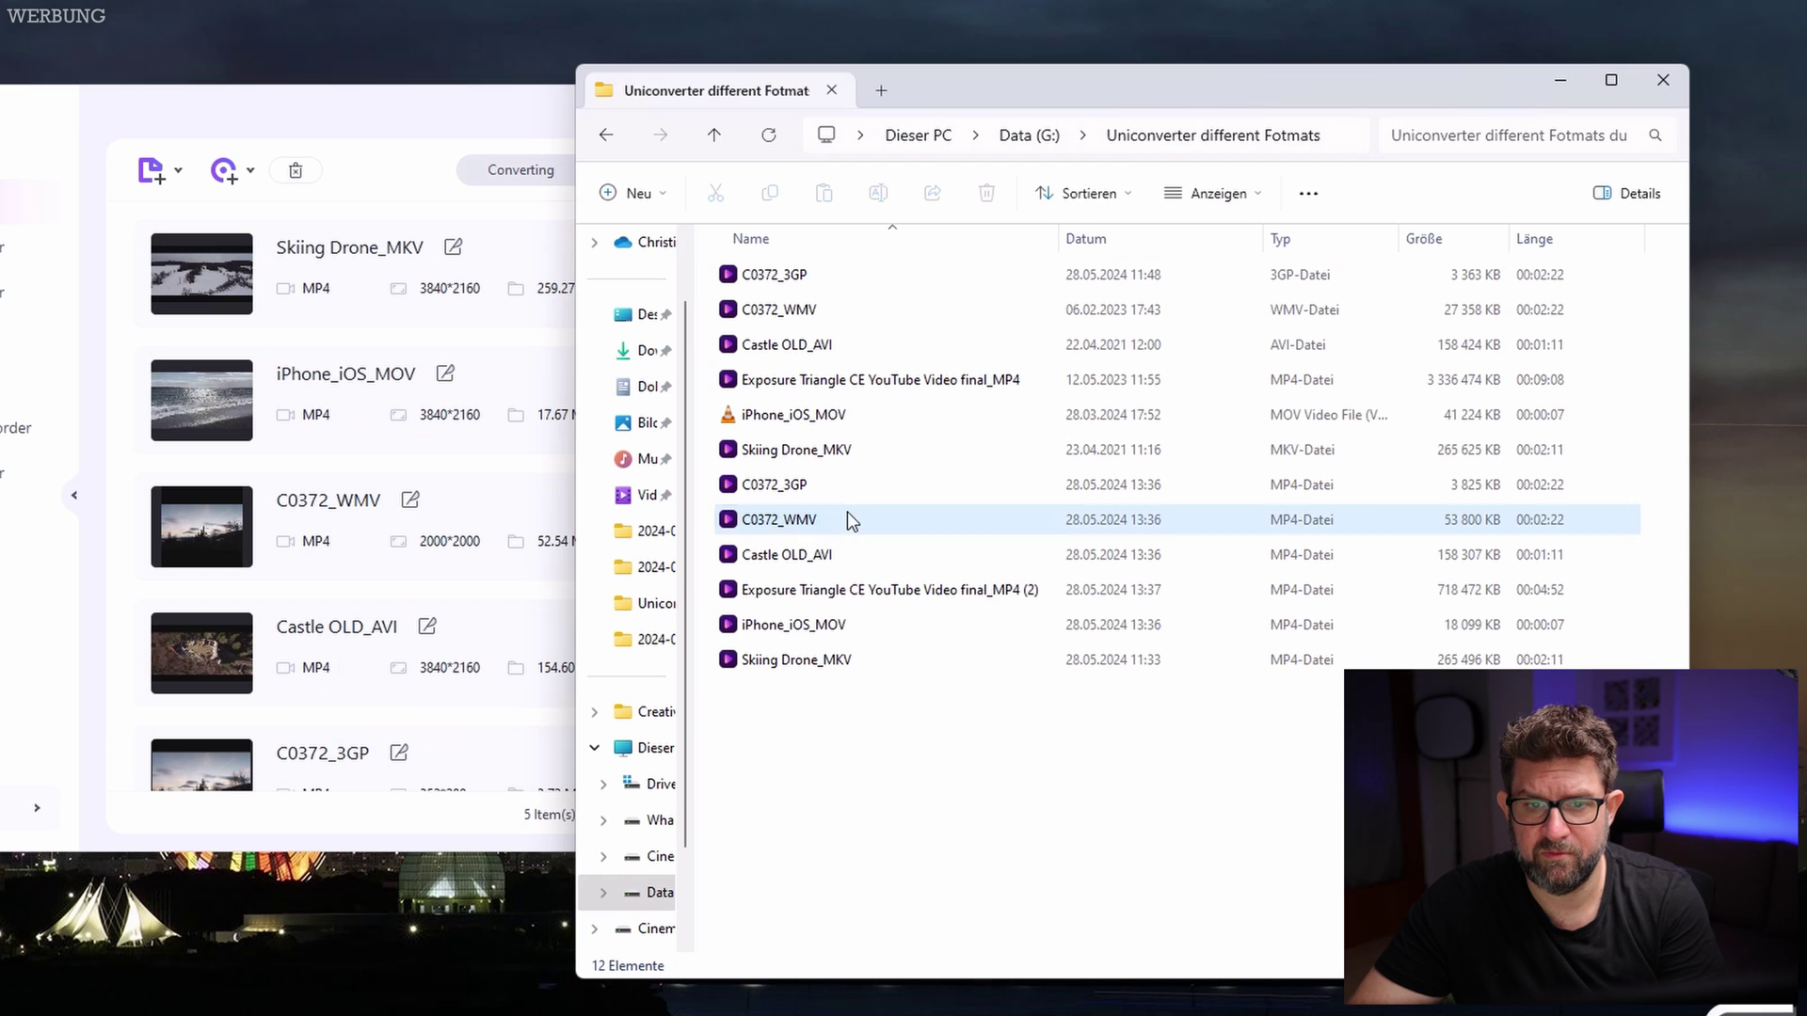
{"action": "left_click", "coordinate": [1283, 519]}
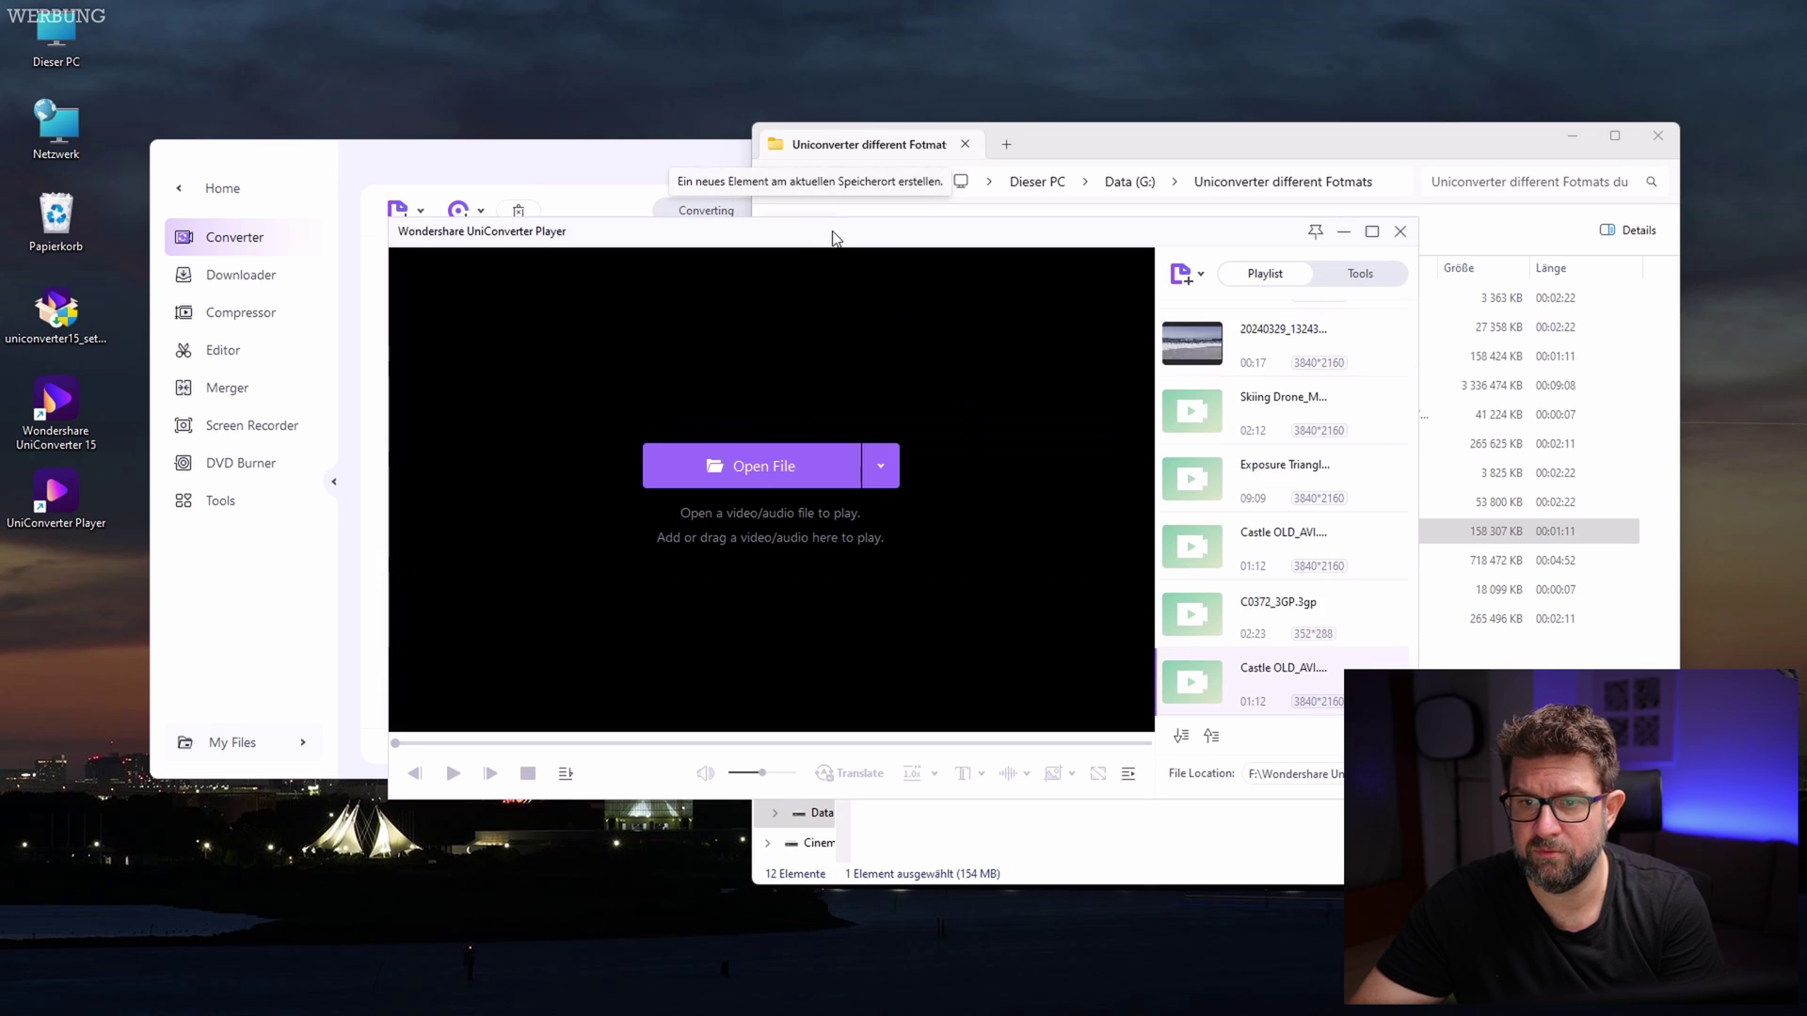
{"action": "double_click", "coordinate": [832, 236]}
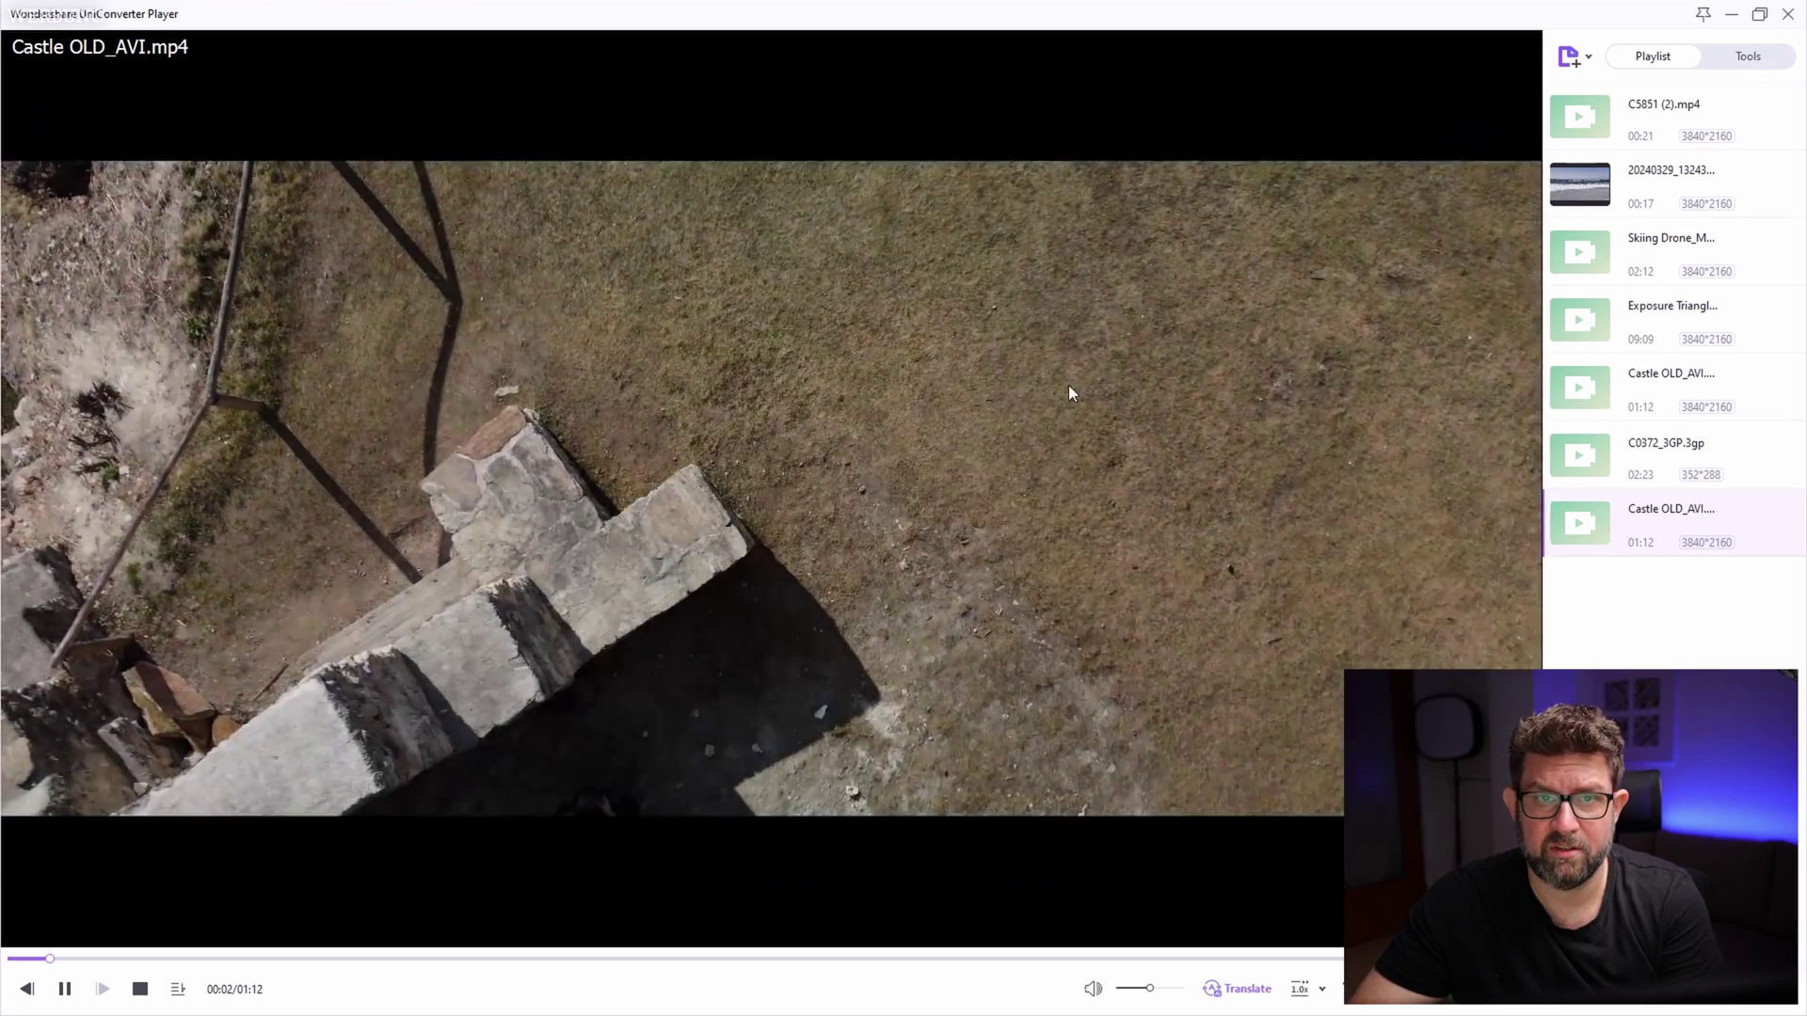
Pause playback of Castle OLD_AVI.mp4
{"action": "left_click", "coordinate": [939, 525]}
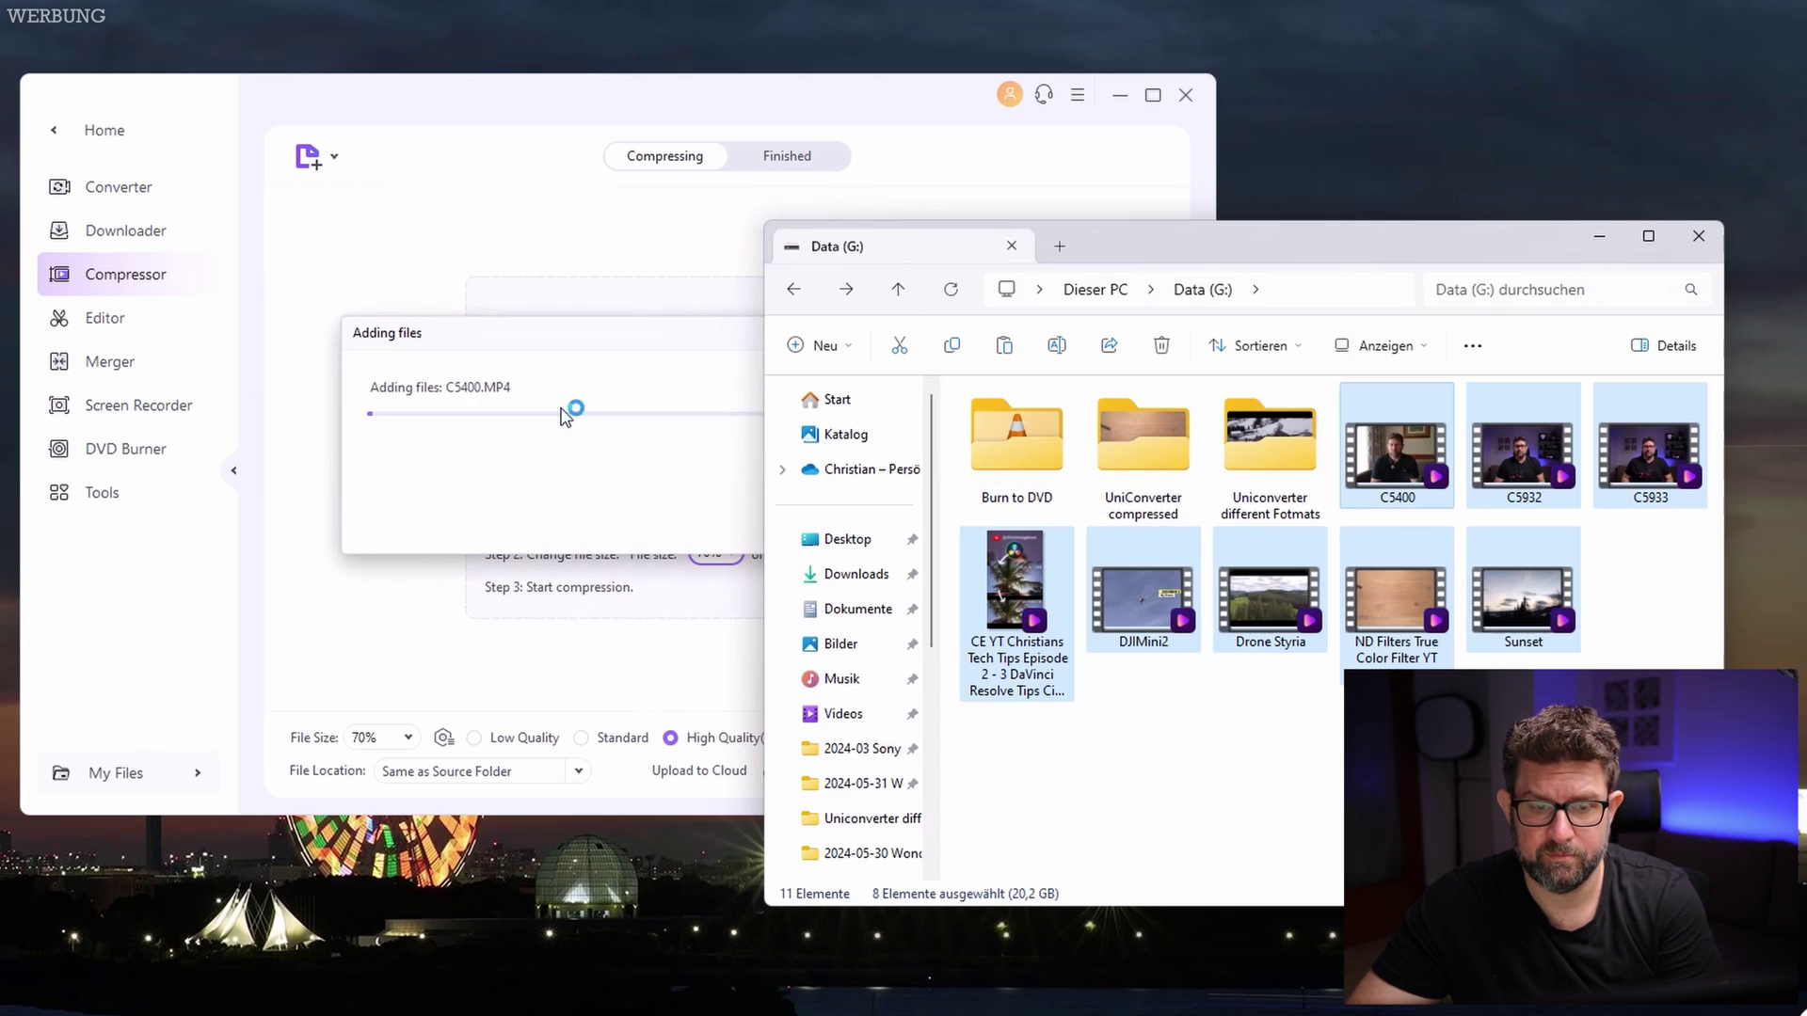
Keep the 70% target file size for the eight queued videos and start compressing them all
{"action": "left_click", "coordinate": [599, 97]}
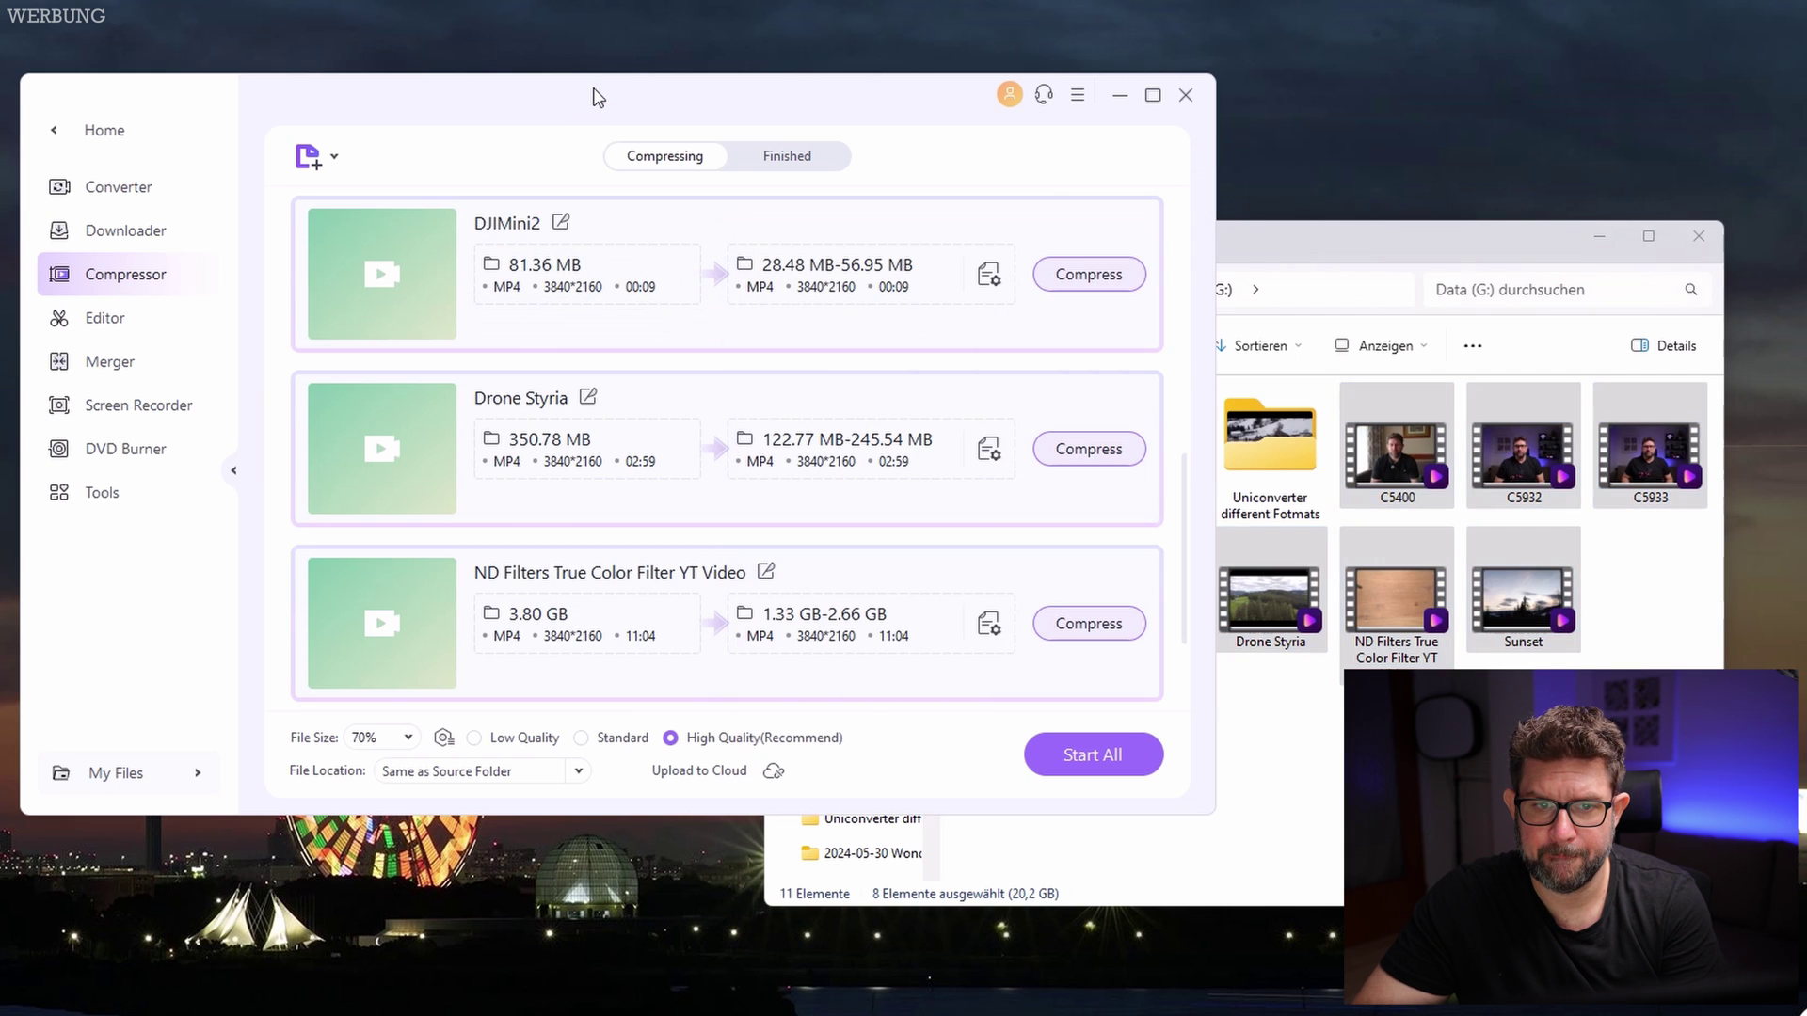
{"action": "scroll", "coordinate": [700, 344], "scroll_direction": "up", "scroll_amount": 5}
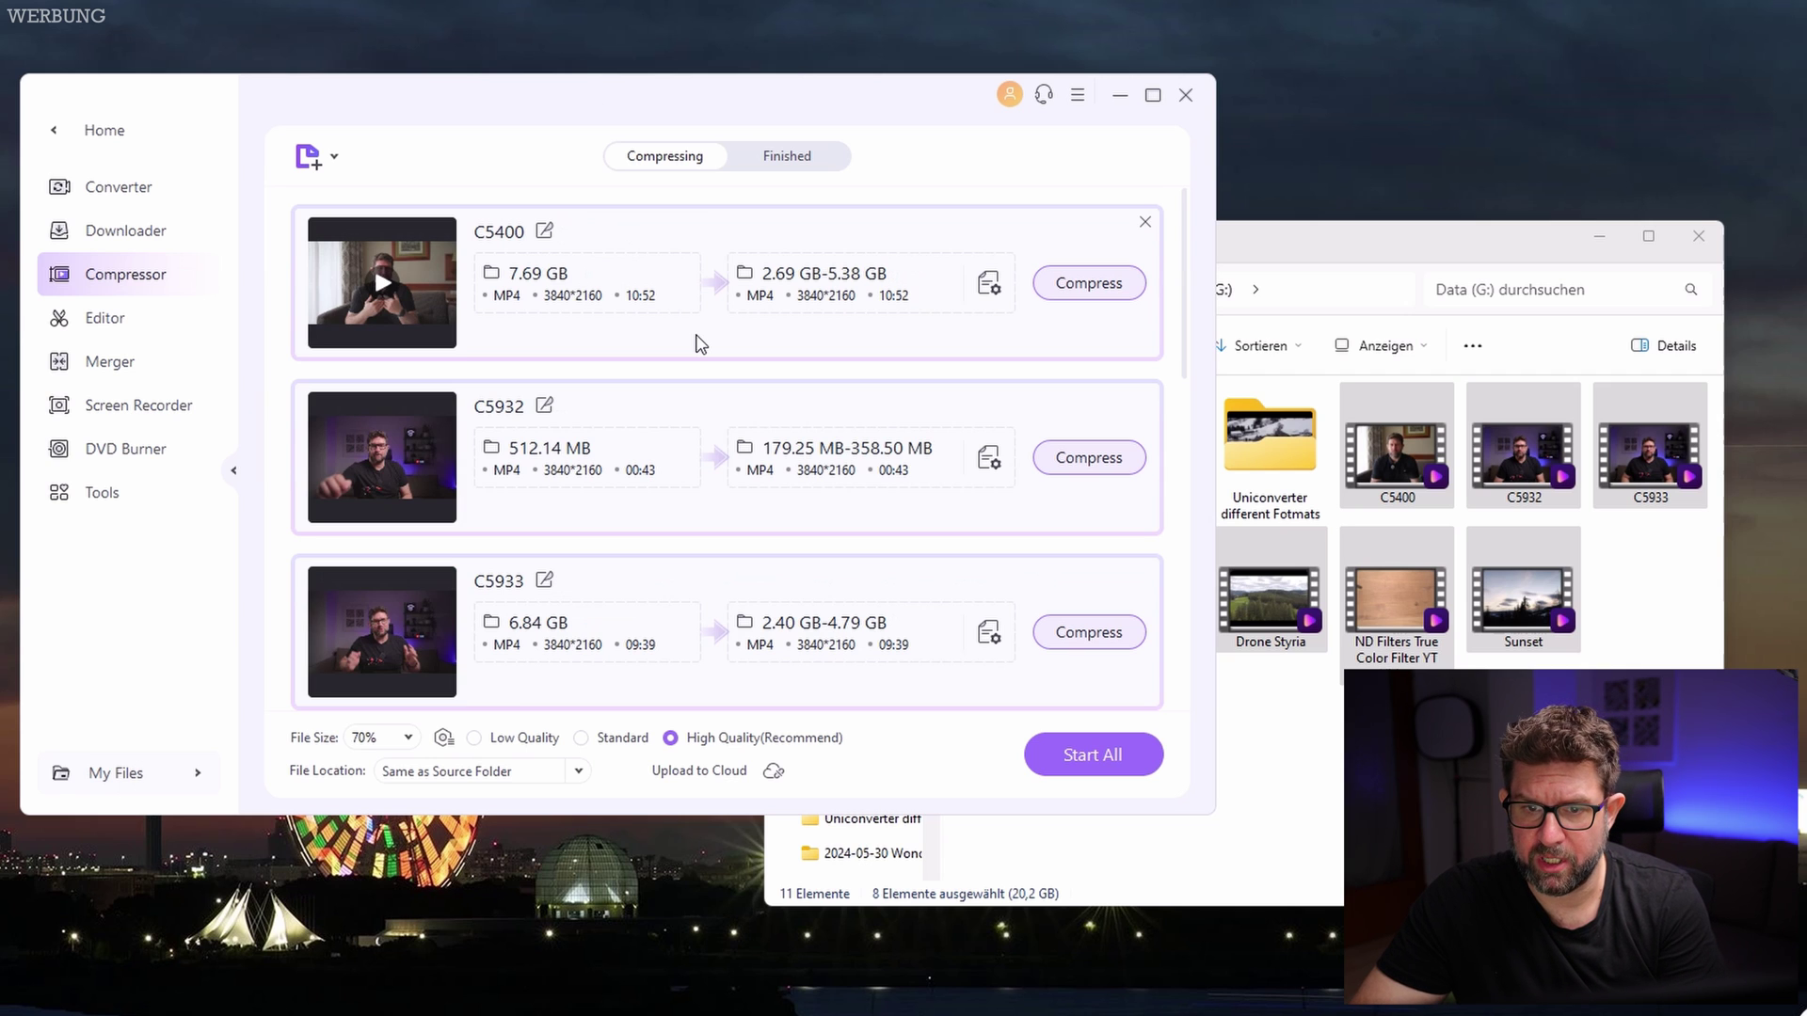
{"action": "scroll", "coordinate": [700, 344], "scroll_direction": "down", "scroll_amount": 5}
{"action": "scroll", "coordinate": [693, 342], "scroll_direction": "up", "scroll_amount": 2}
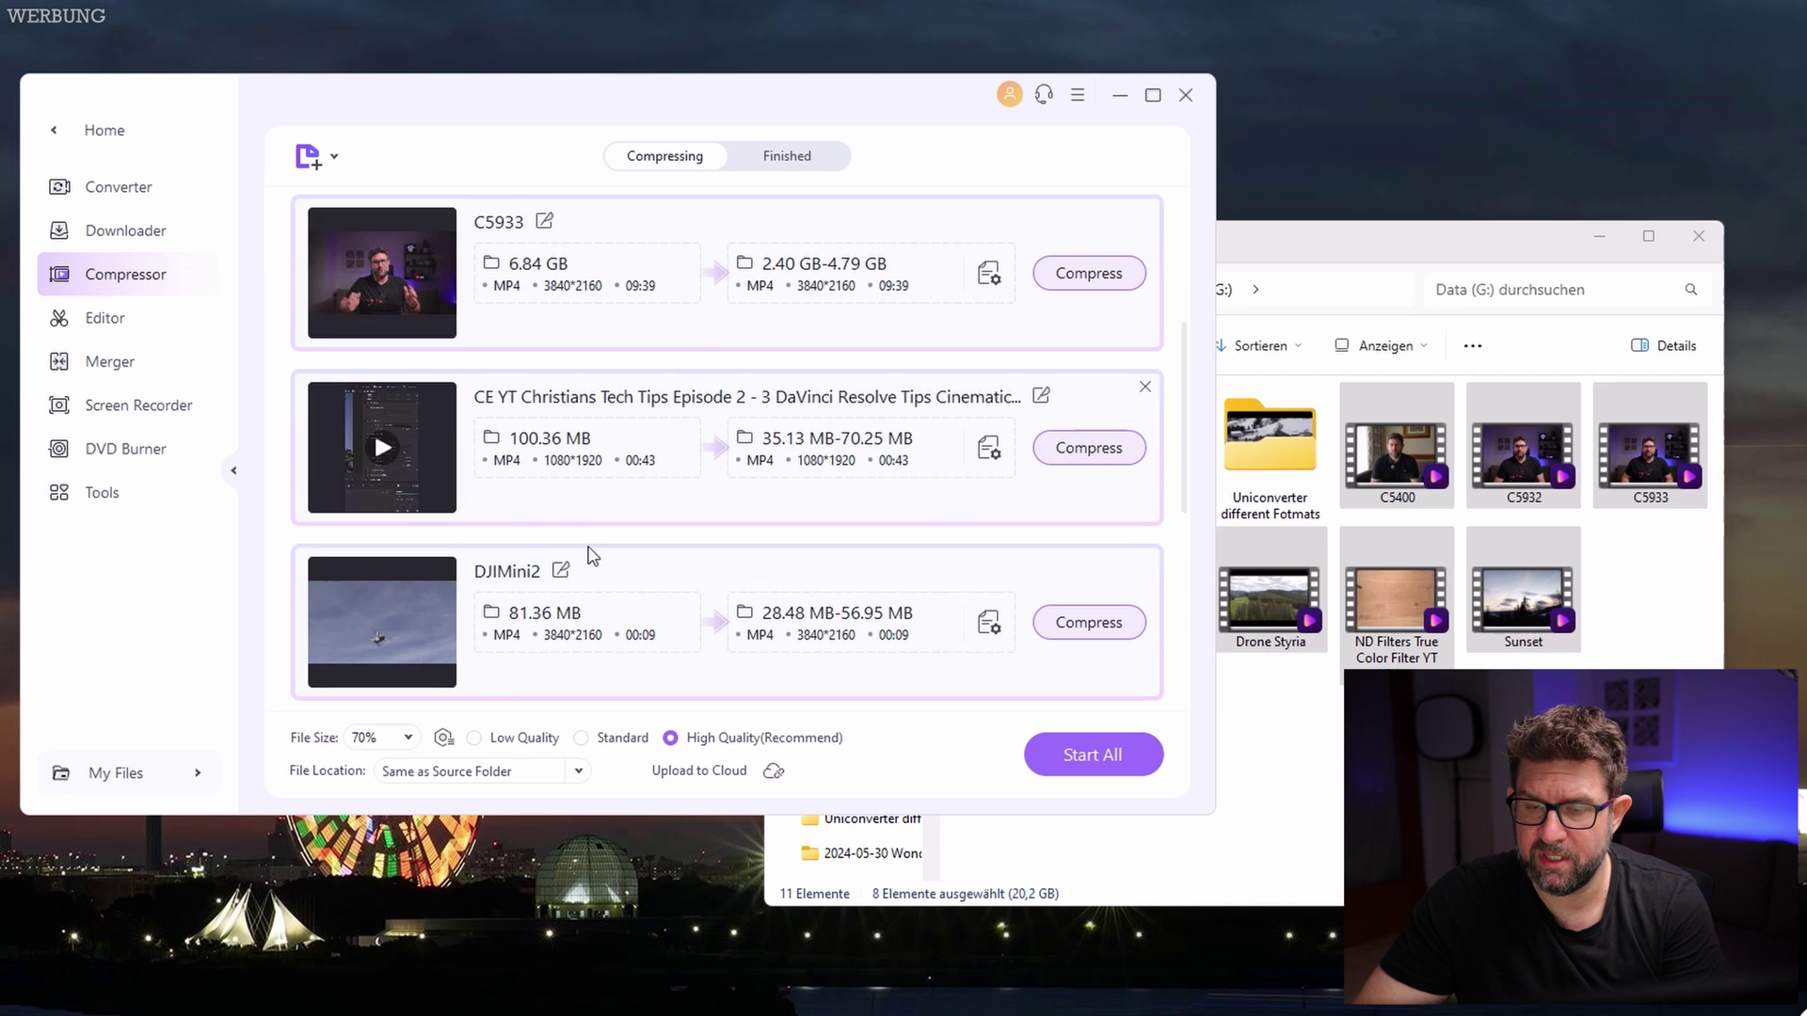
{"action": "left_click", "coordinate": [408, 738]}
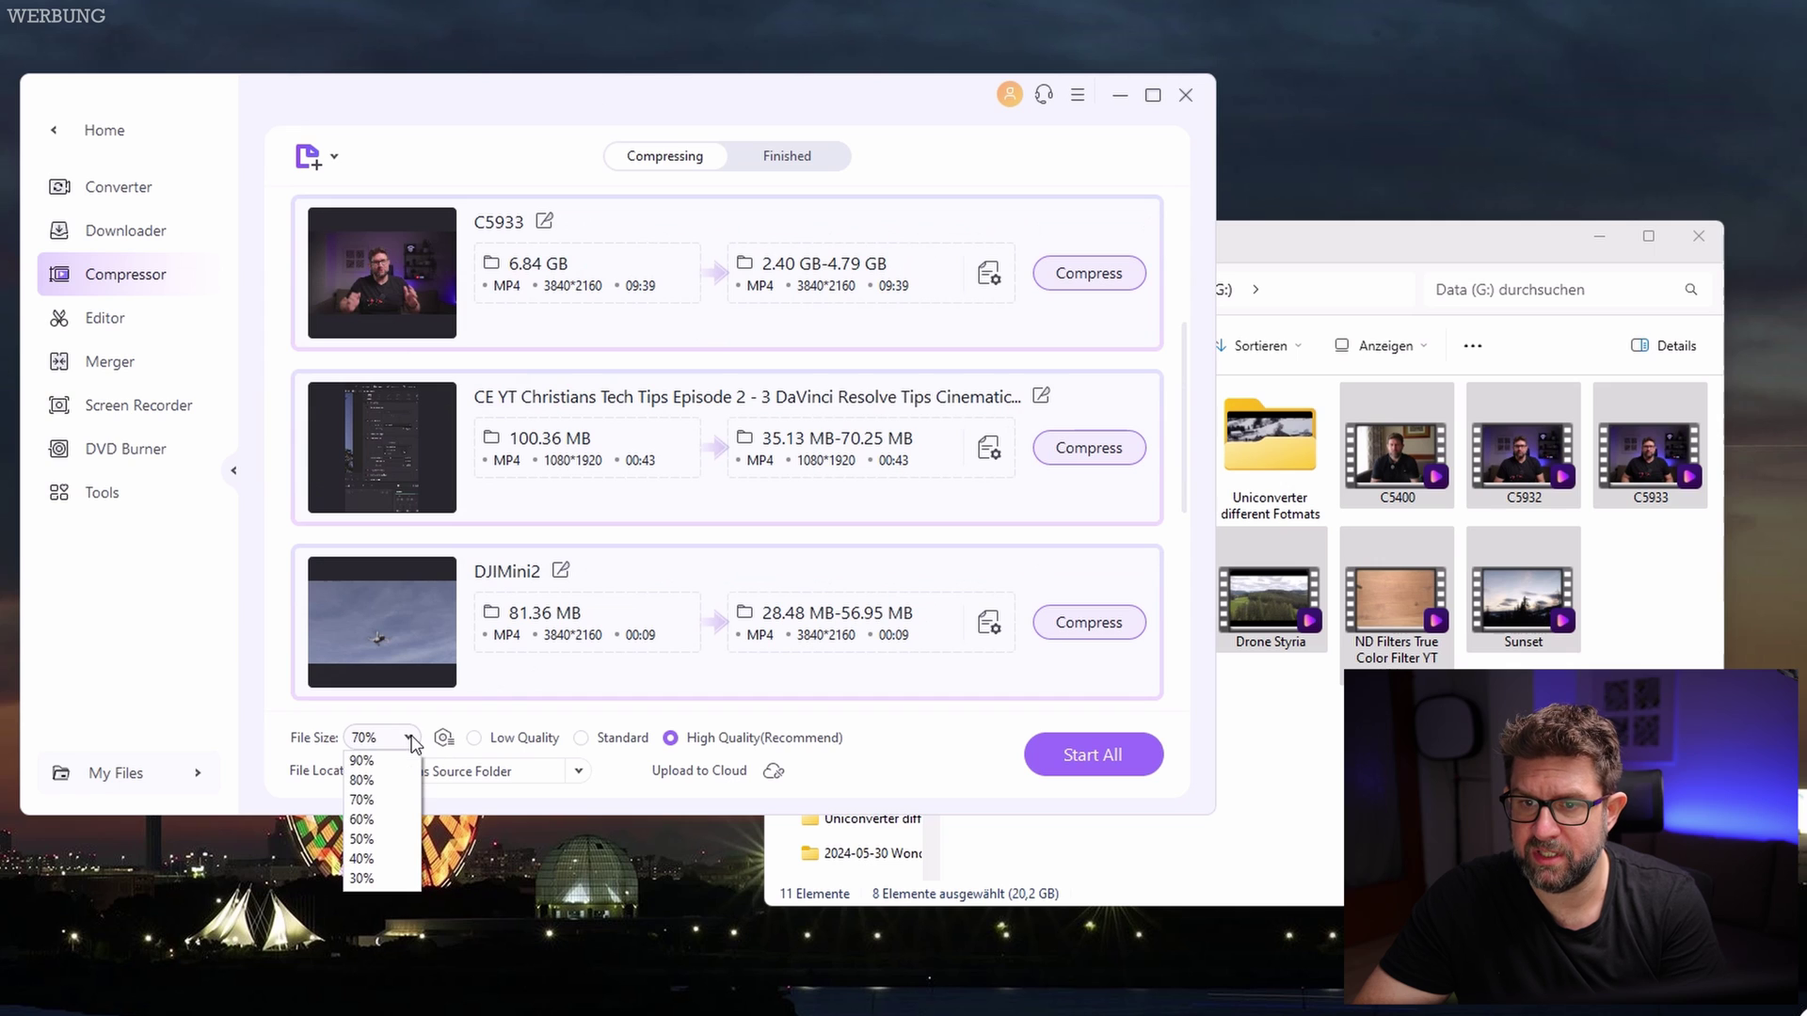
{"action": "left_click", "coordinate": [363, 800]}
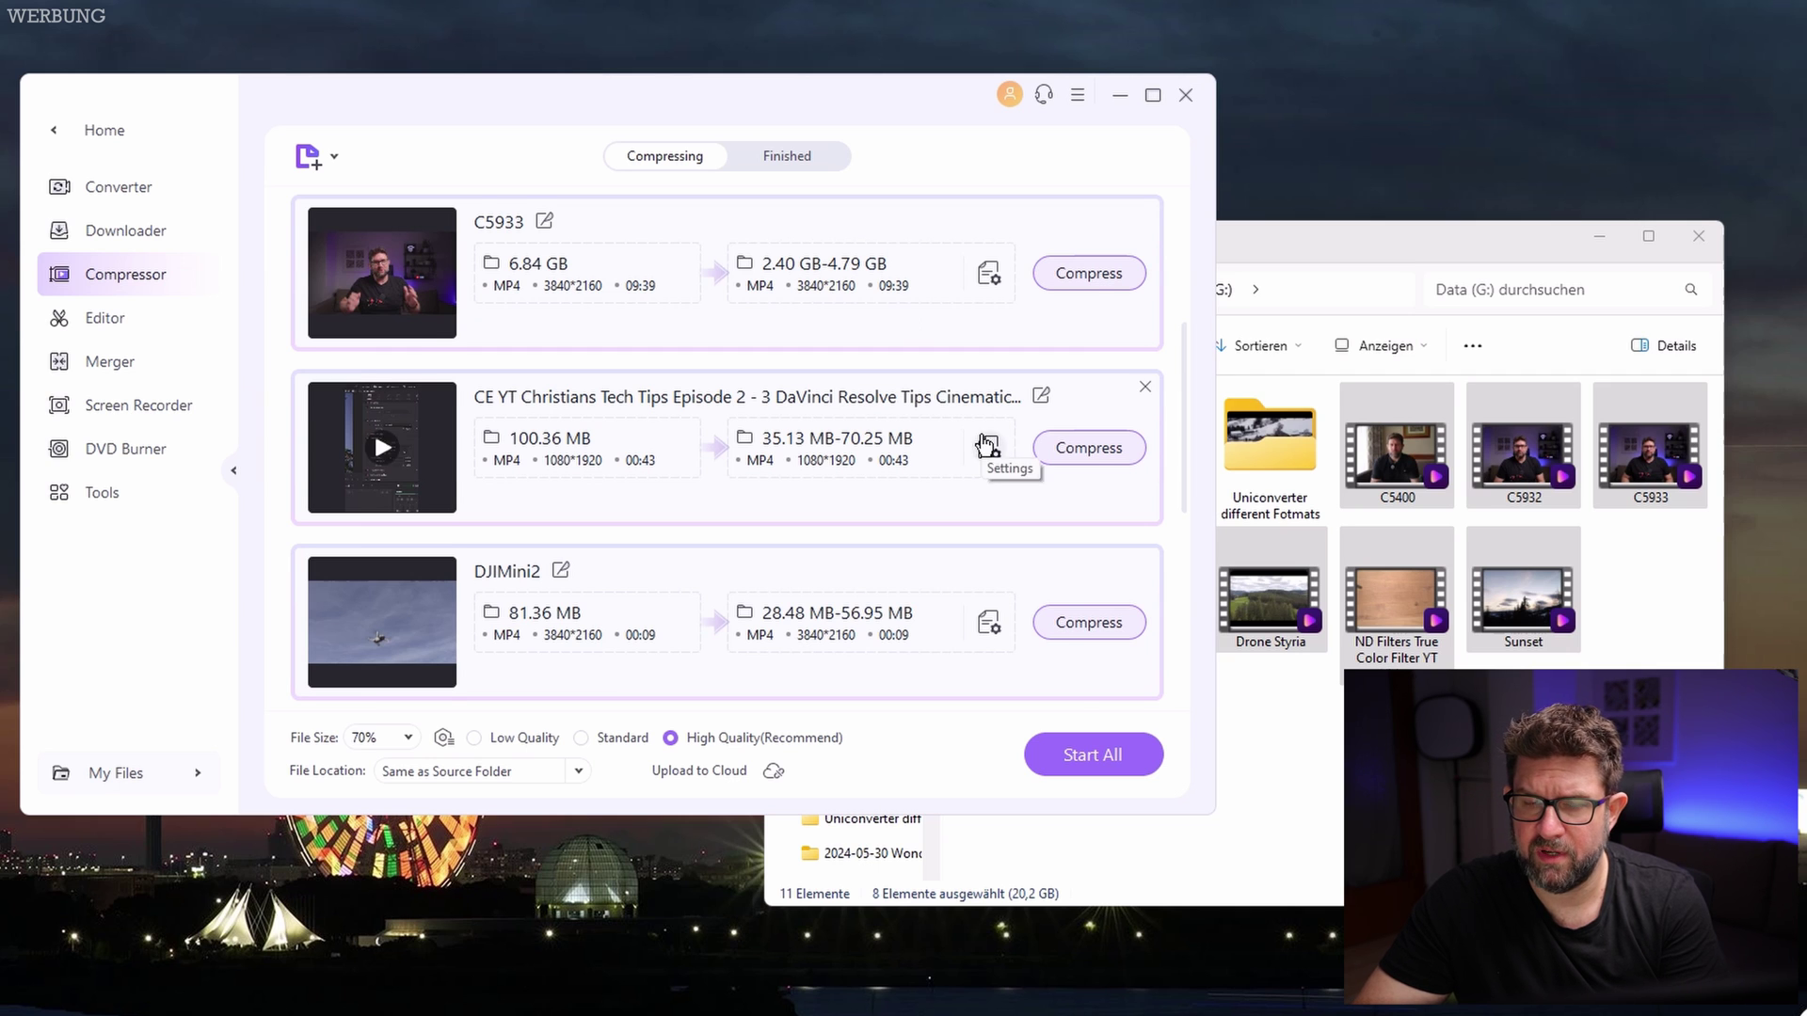
{"action": "scroll", "coordinate": [998, 433], "scroll_direction": "up", "scroll_amount": 3}
{"action": "left_click", "coordinate": [1310, 250]}
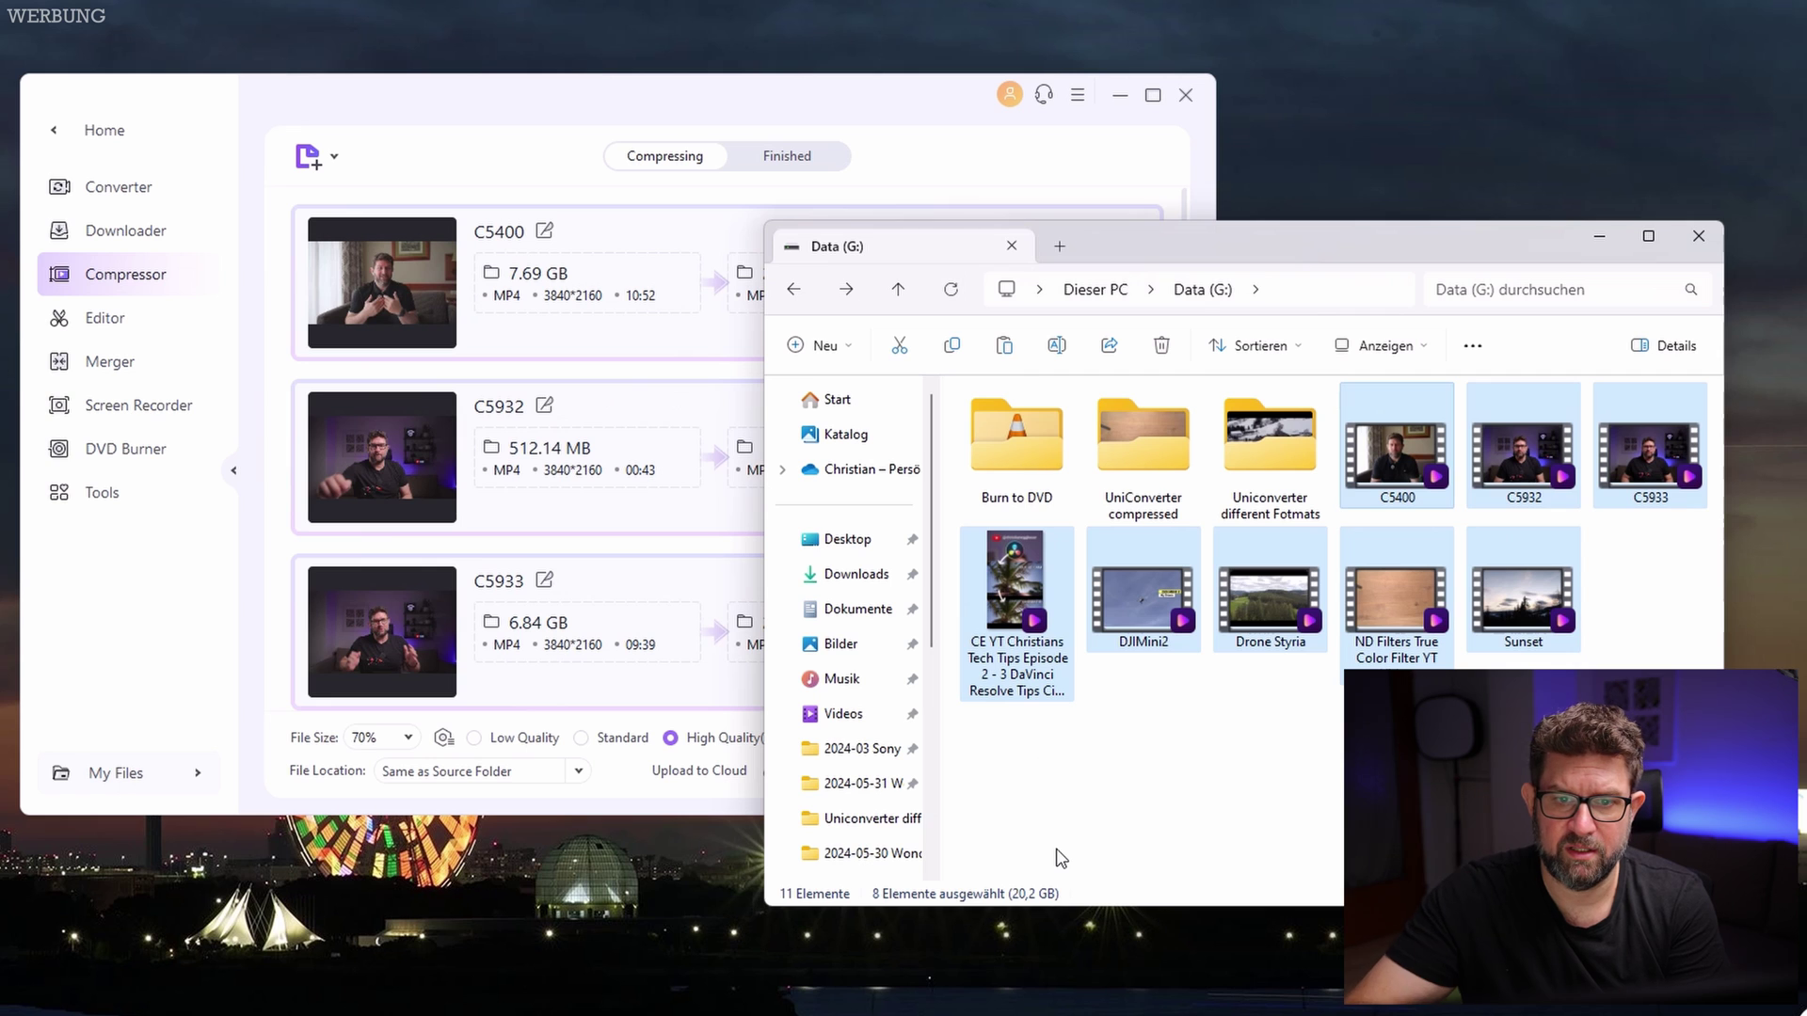
{"action": "left_click", "coordinate": [803, 122]}
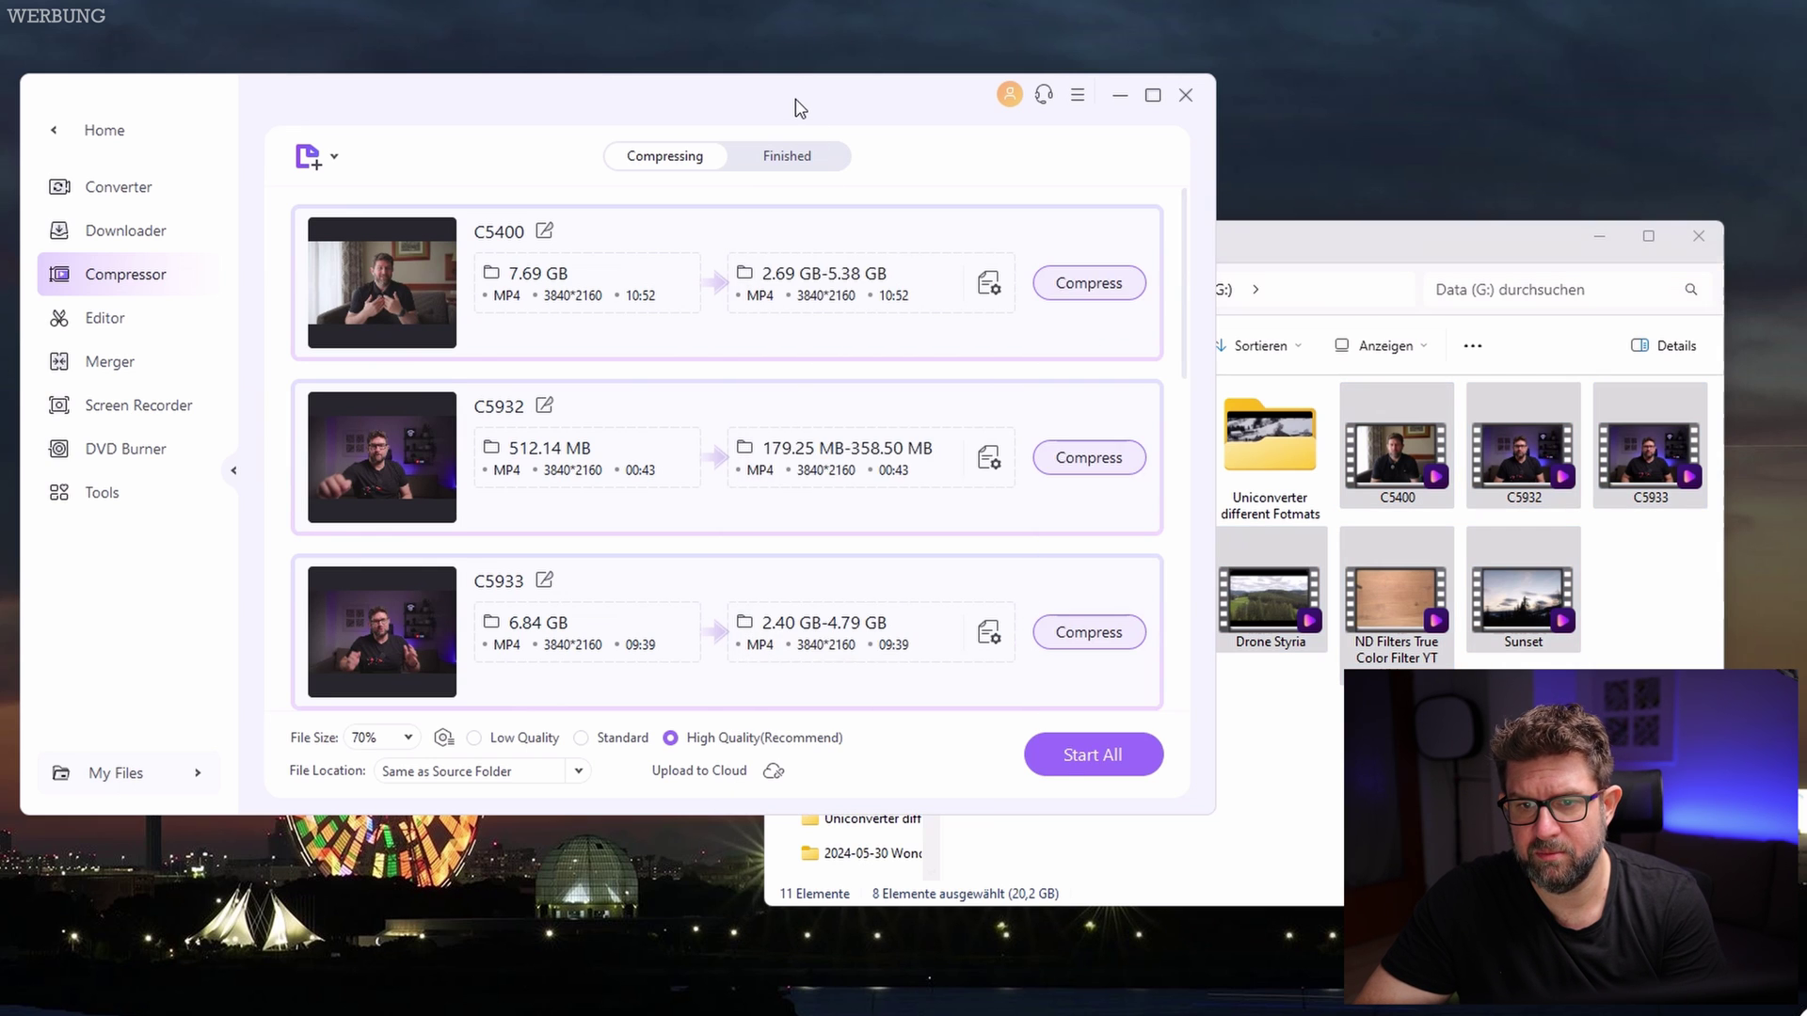
{"action": "left_click", "coordinate": [1073, 755]}
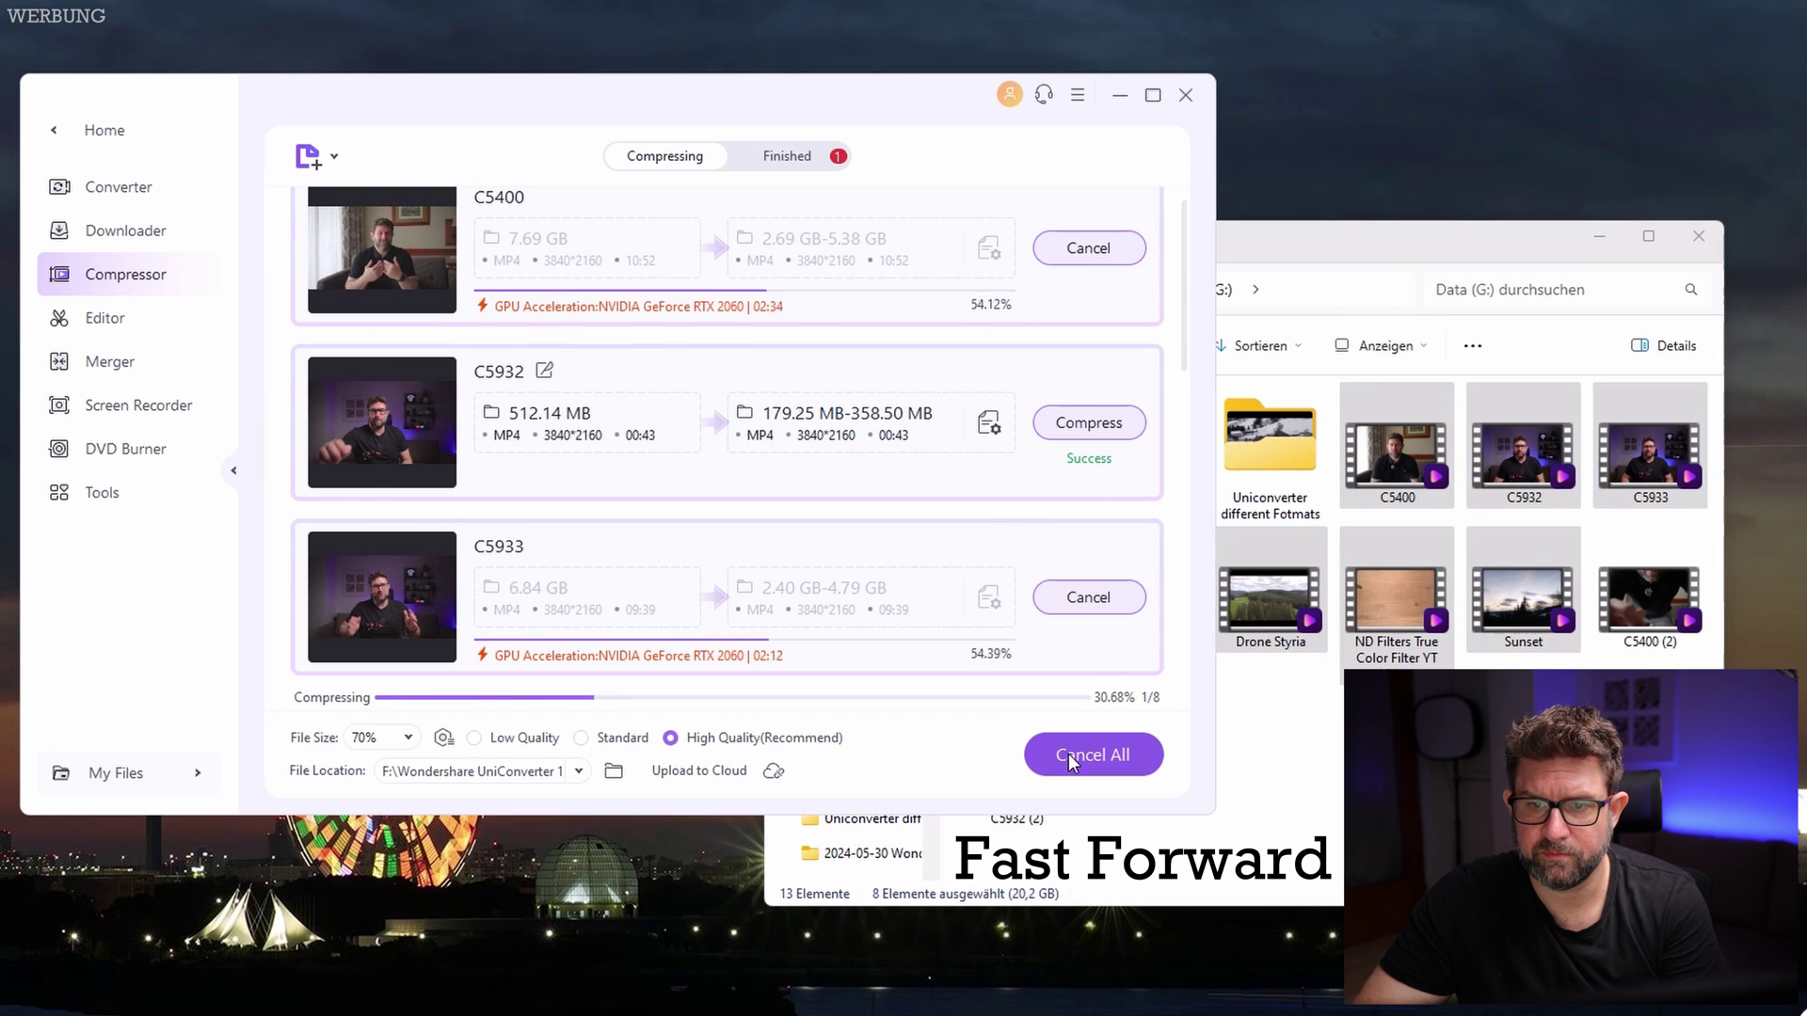
Select all eight compressed videos in the Compressed output folder
{"action": "scroll", "coordinate": [942, 541], "scroll_direction": "up", "scroll_amount": 1}
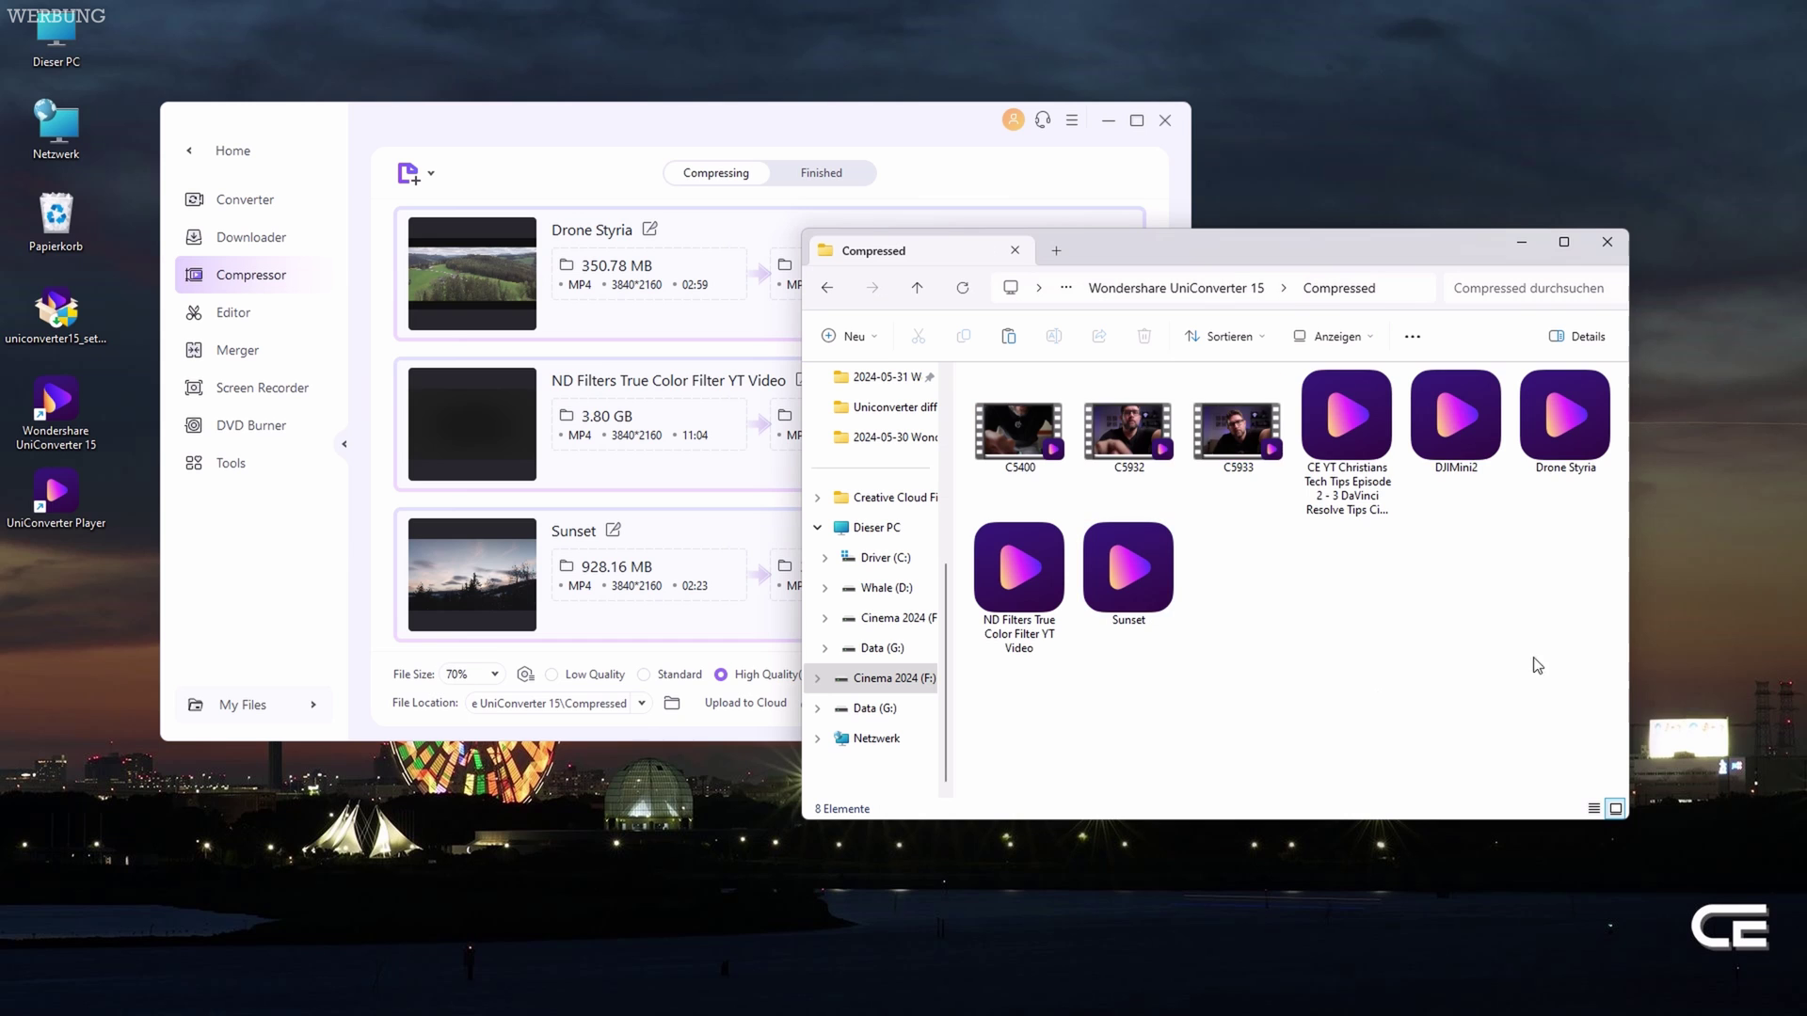
{"action": "left_click_drag", "start_coordinate": [1572, 669], "coordinate": [1005, 408]}
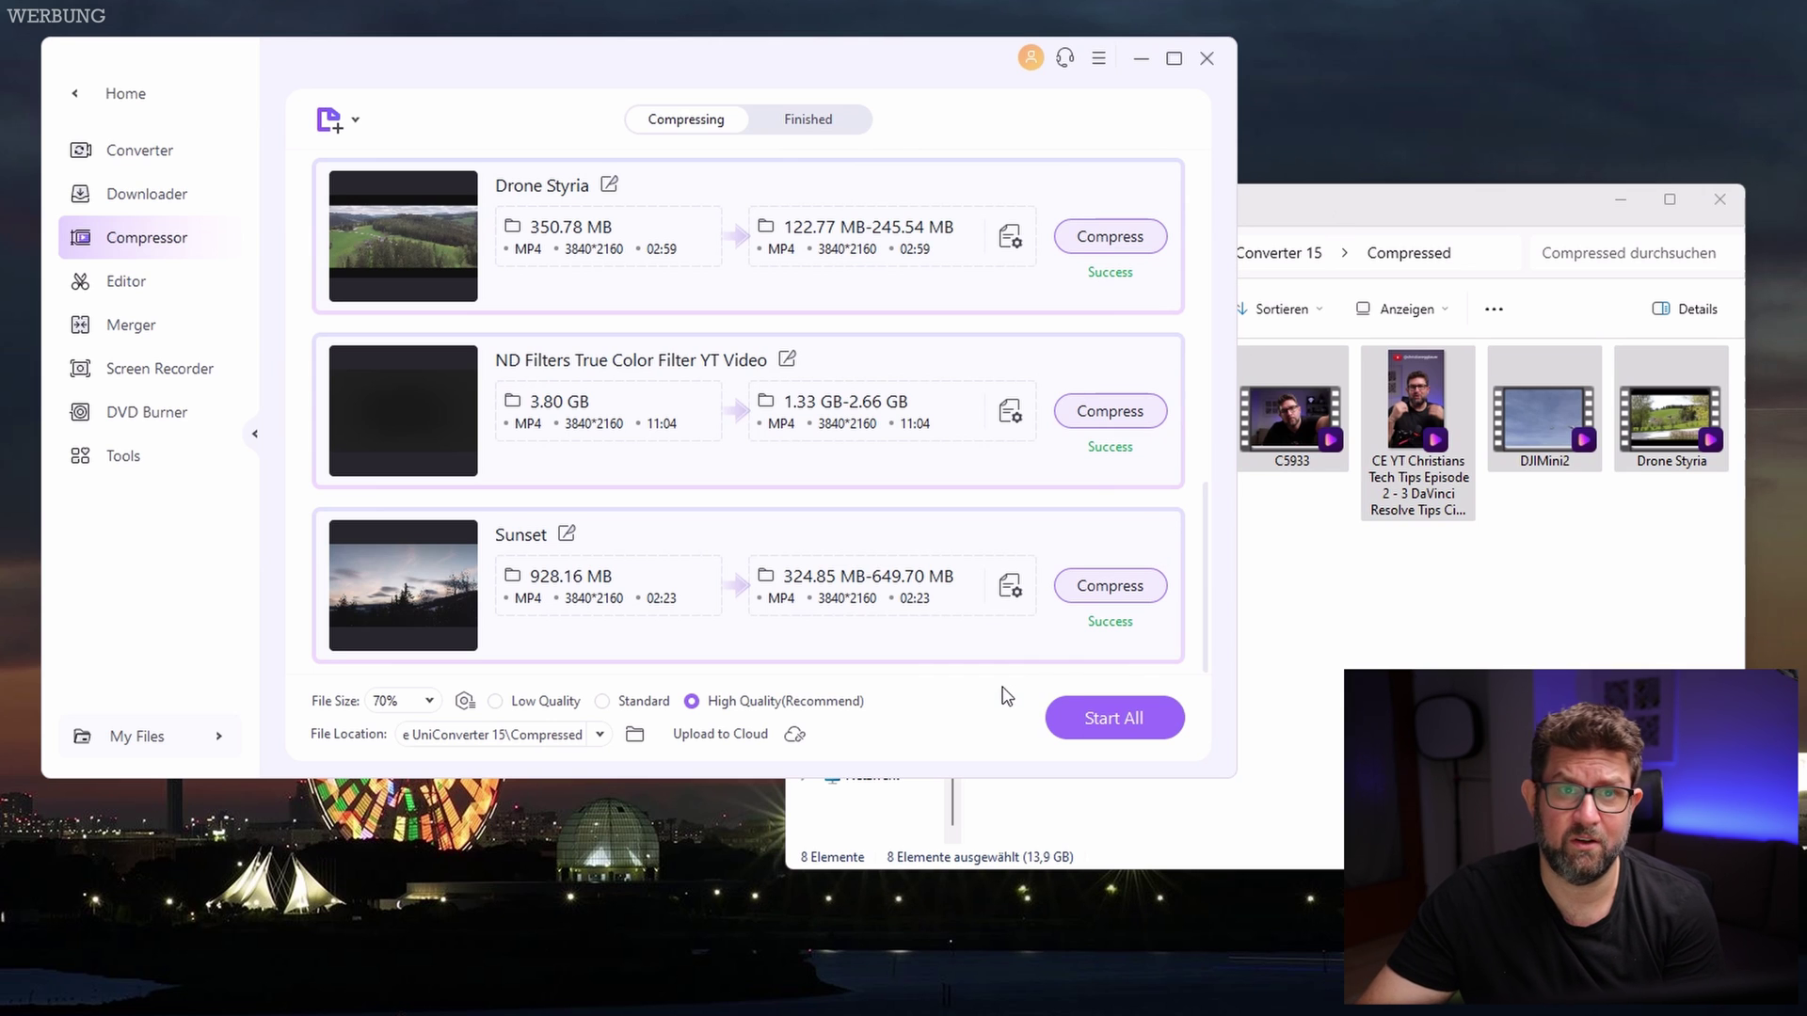
Scroll the Compressed folder to review the eight videos totalling 13,9 GB
{"action": "scroll", "coordinate": [1200, 600], "scroll_direction": "up", "scroll_amount": 5}
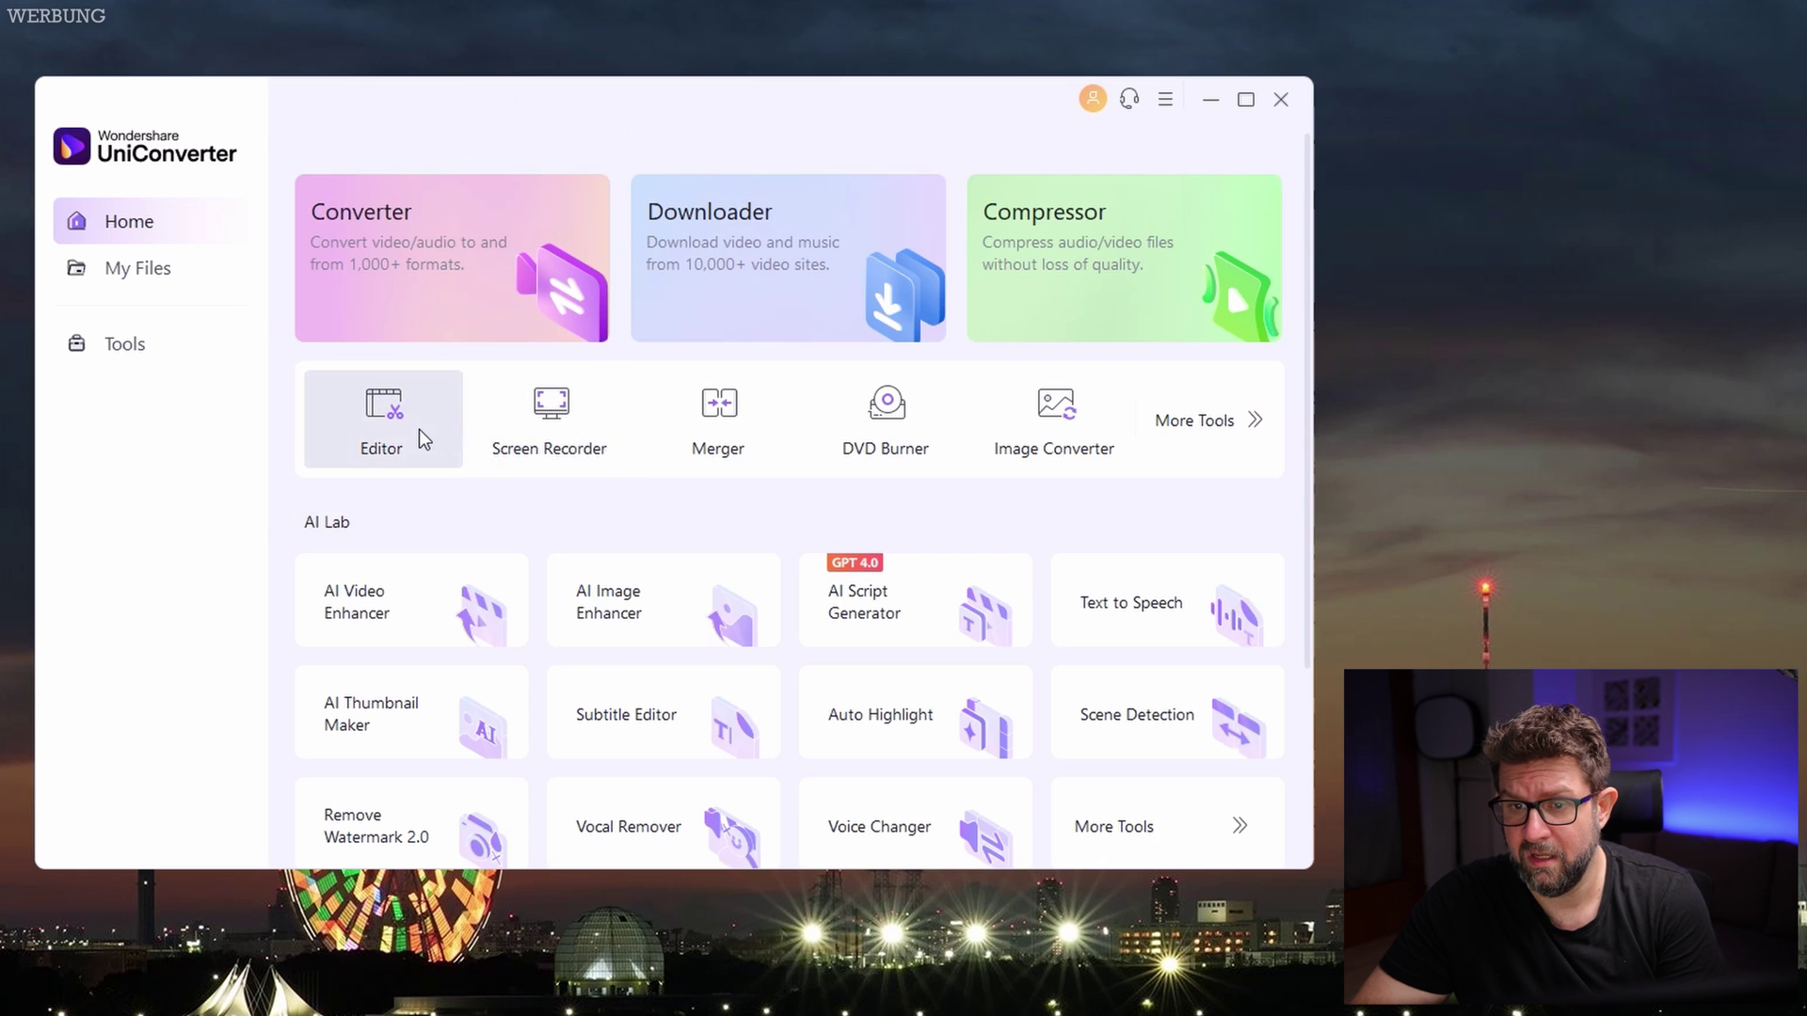
Load the Drone Styria video into the Editor through Add Files
{"action": "left_click", "coordinate": [419, 431]}
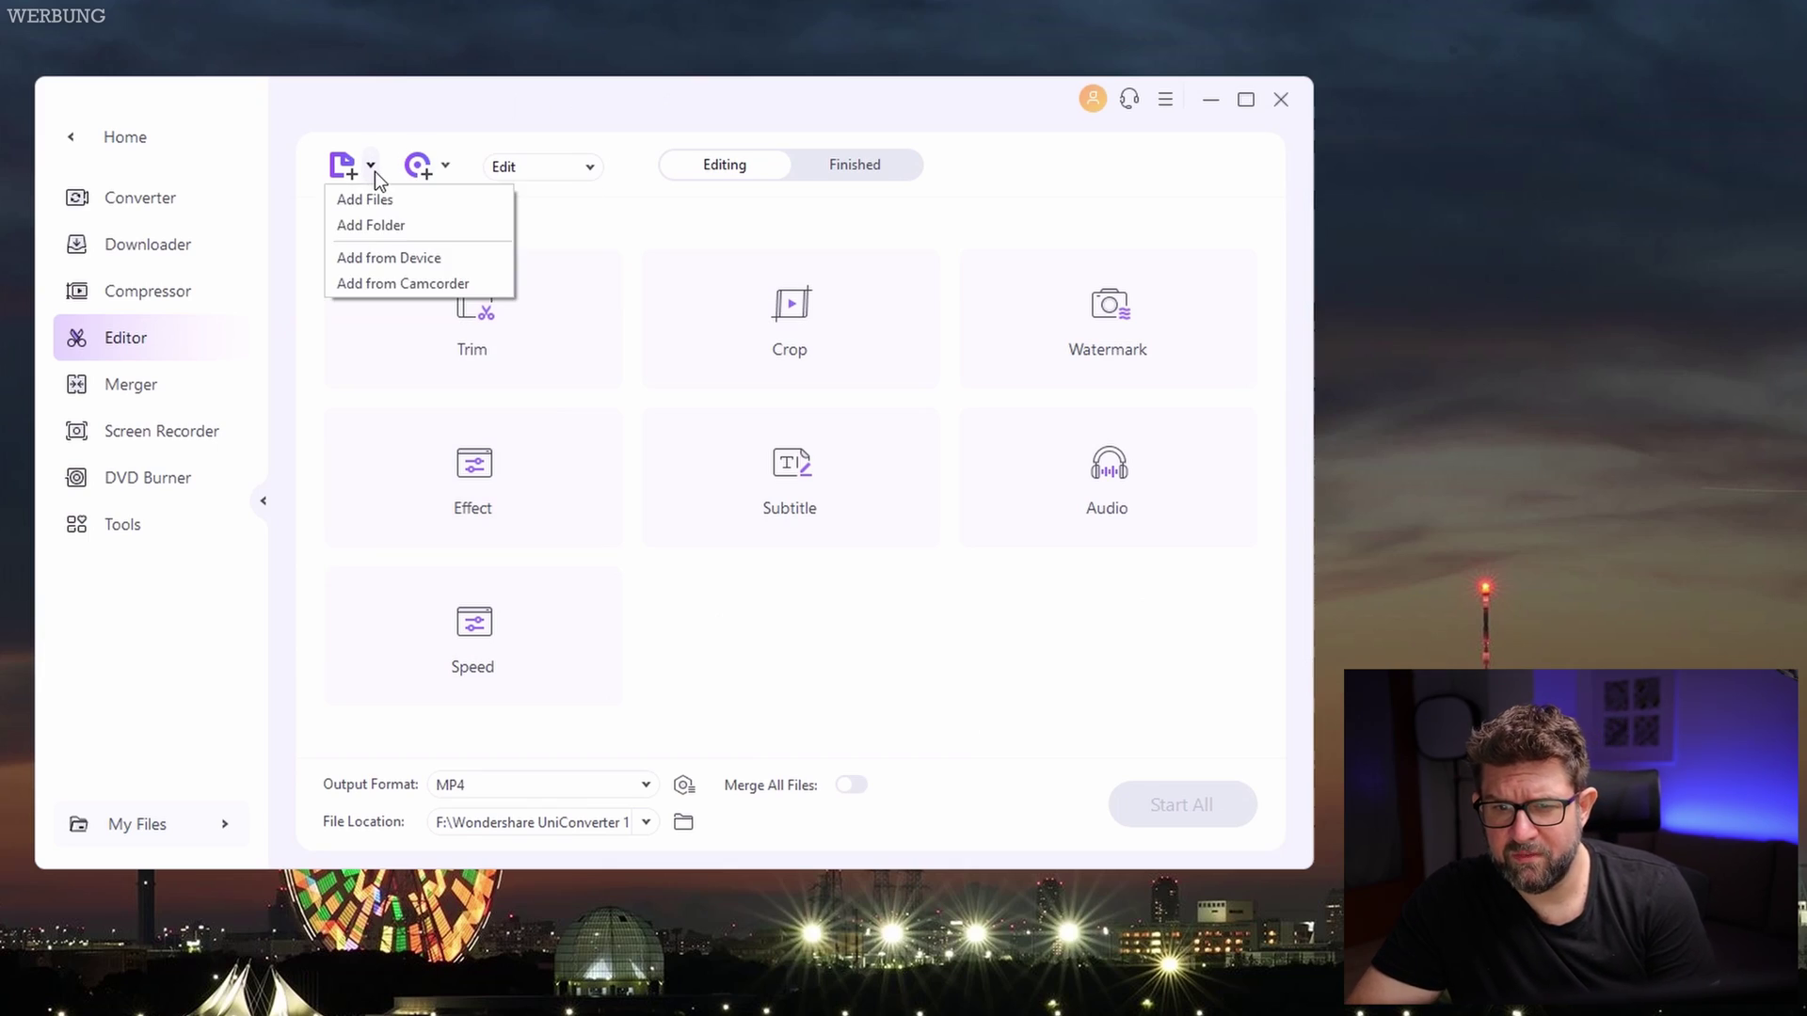
{"action": "left_click", "coordinate": [372, 201]}
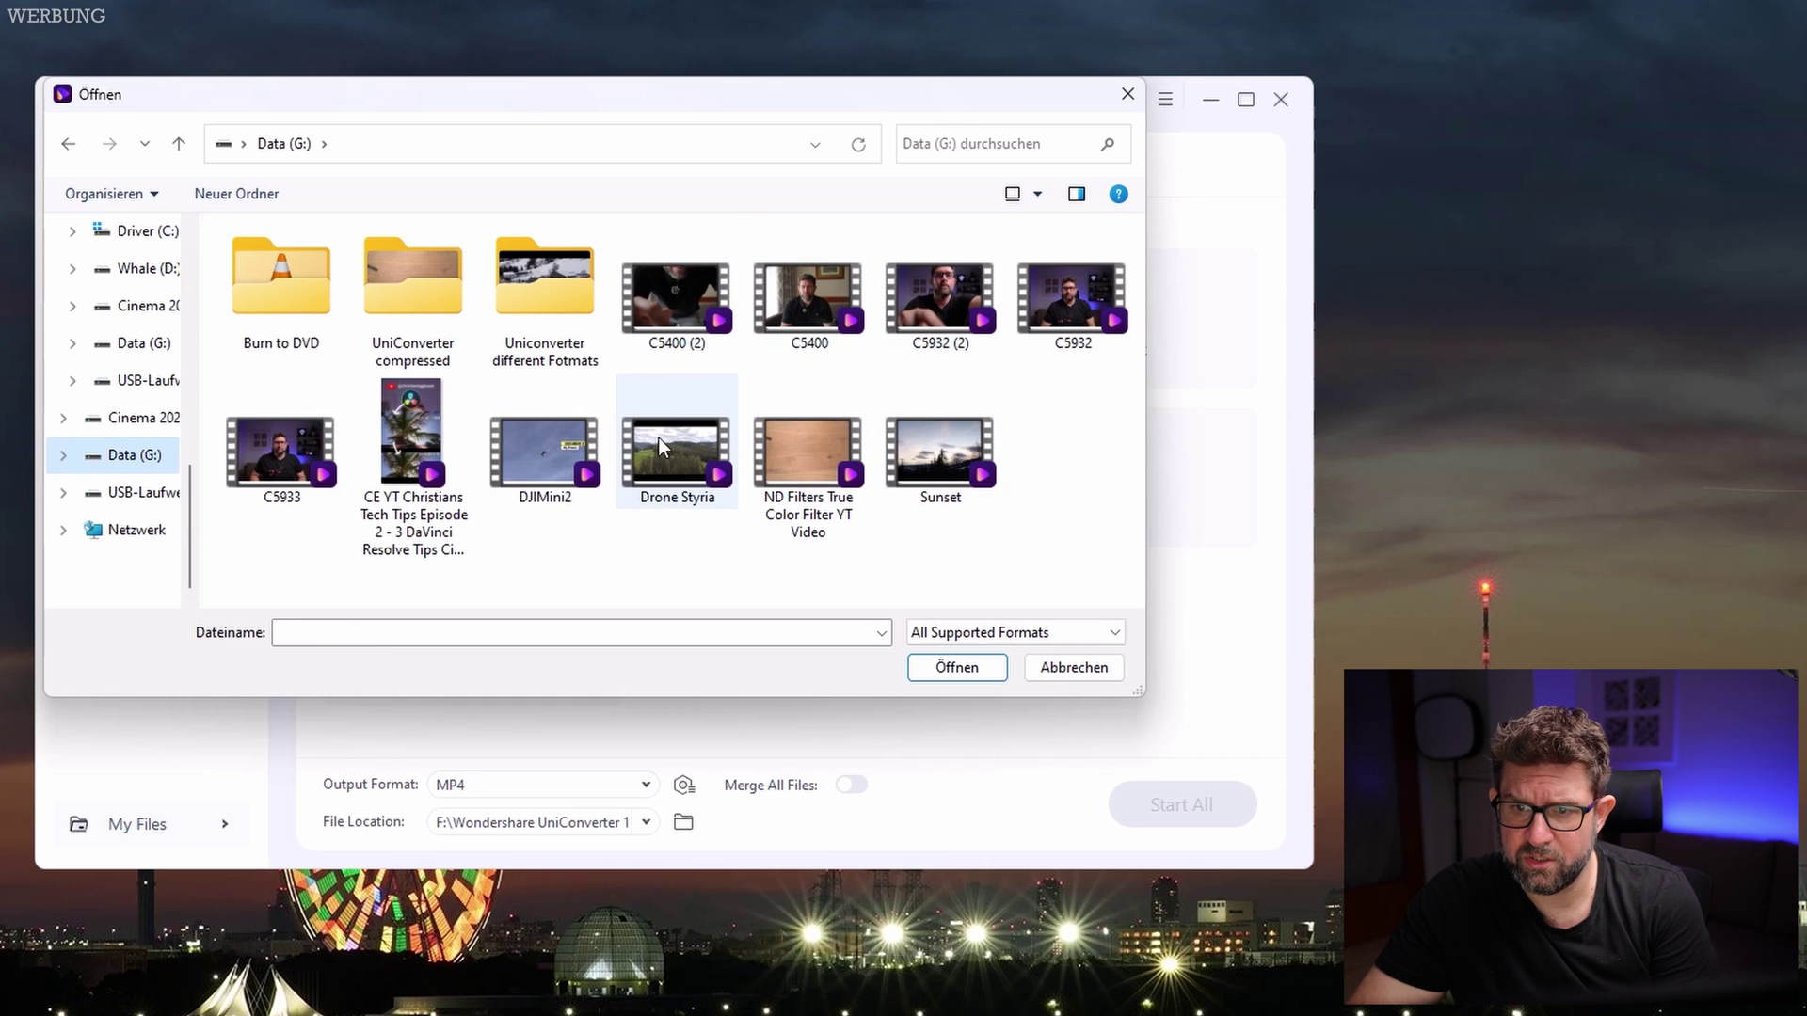
{"action": "left_click", "coordinate": [666, 452]}
{"action": "double_click", "coordinate": [666, 453]}
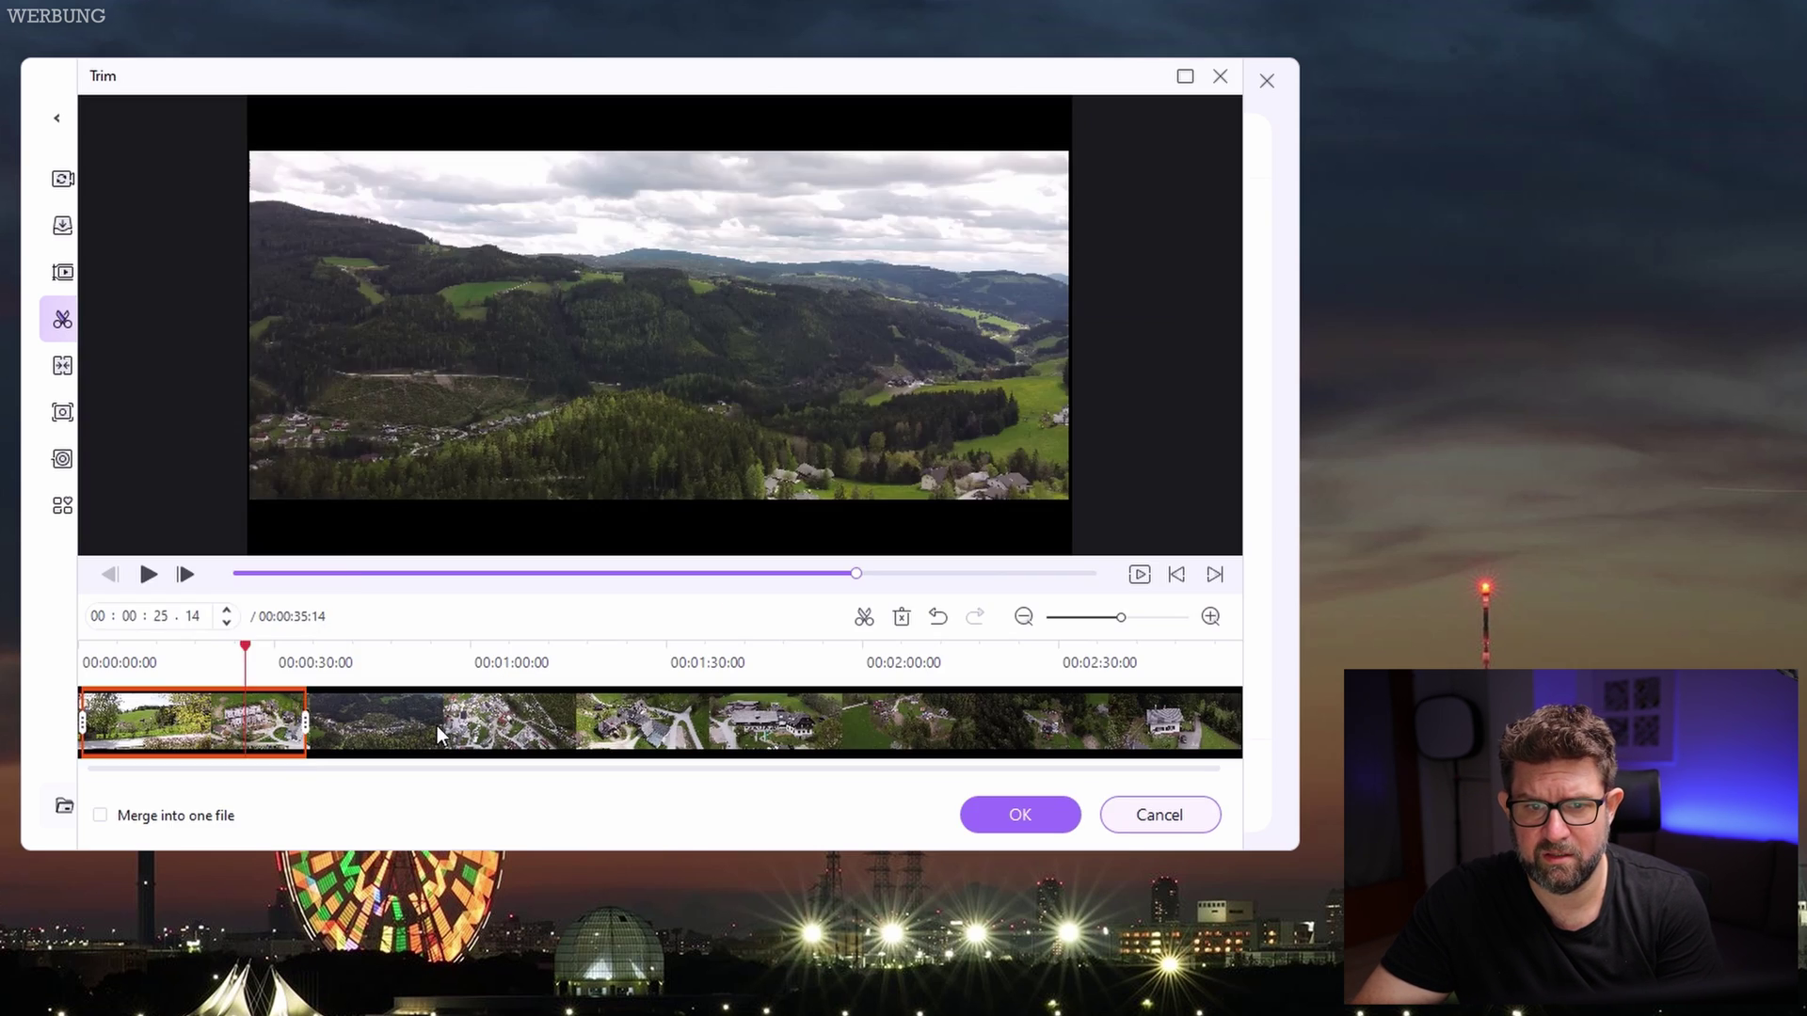
Delete Drone Styria's opening section and apply the Snow2 filter after previewing others
{"action": "left_click", "coordinate": [261, 722]}
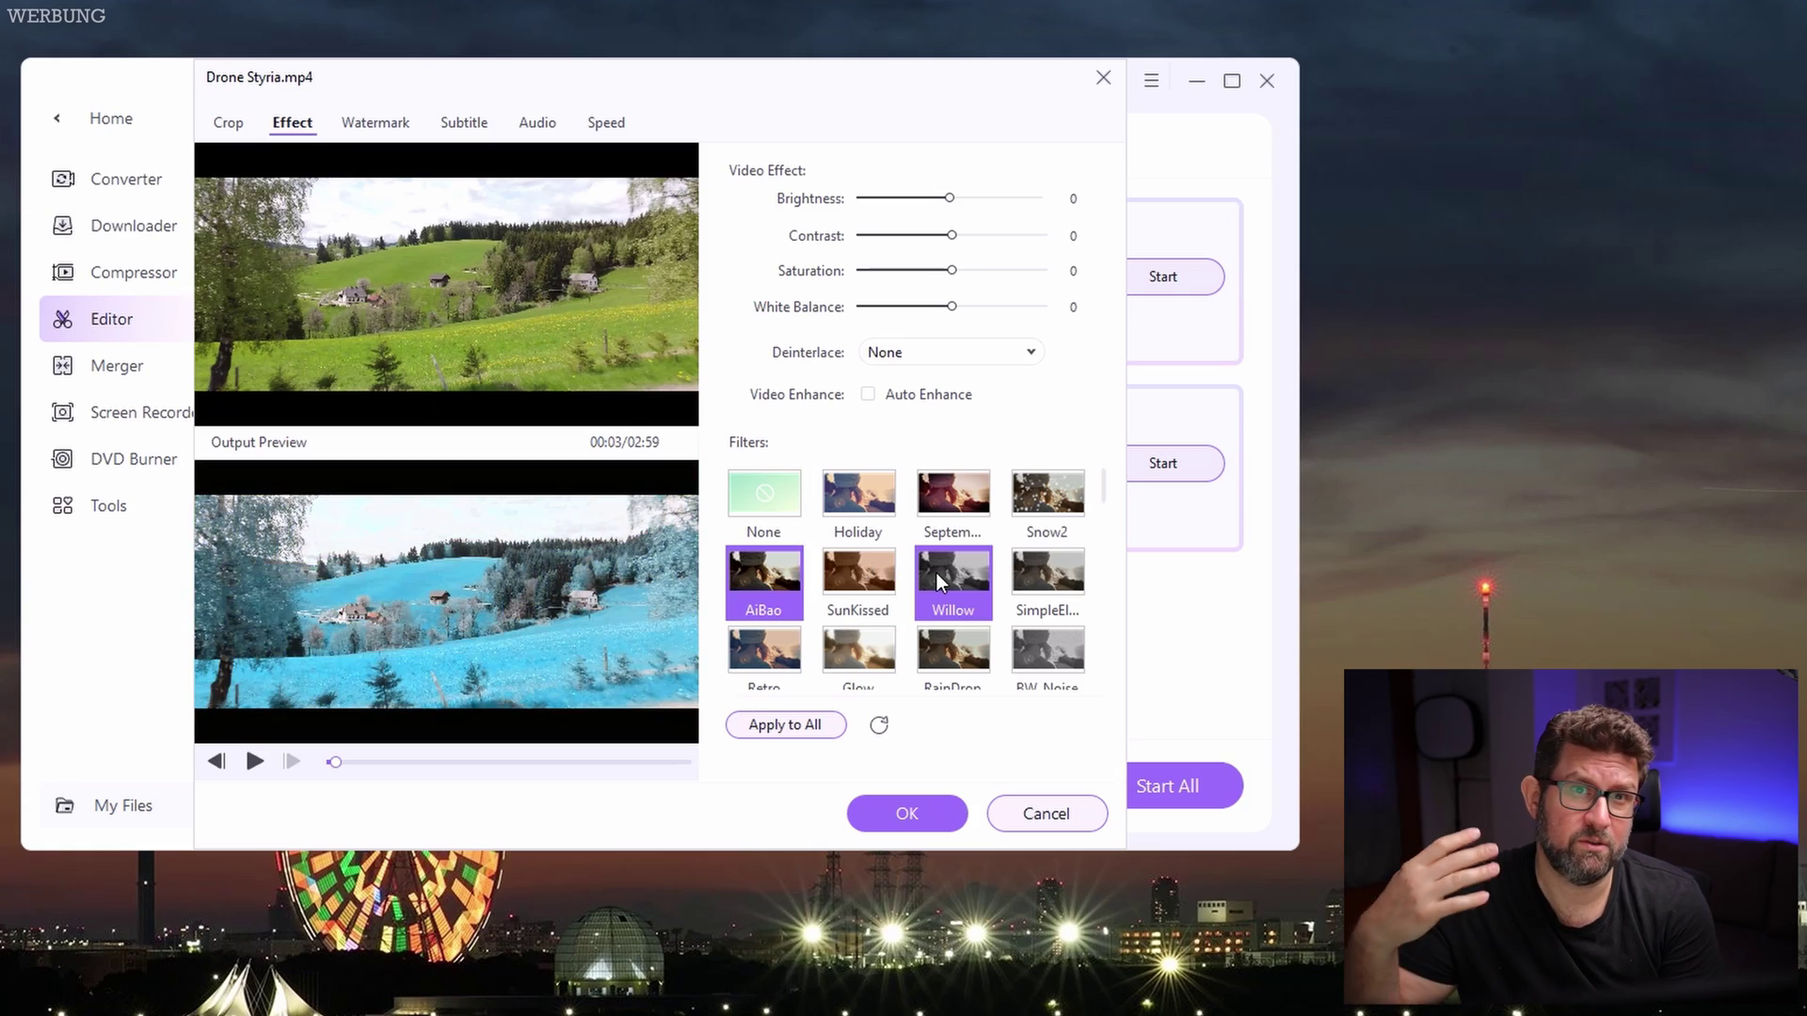
{"action": "left_click", "coordinate": [936, 573]}
{"action": "left_click", "coordinate": [945, 504]}
{"action": "left_click", "coordinate": [854, 495]}
{"action": "left_click", "coordinate": [1039, 503]}
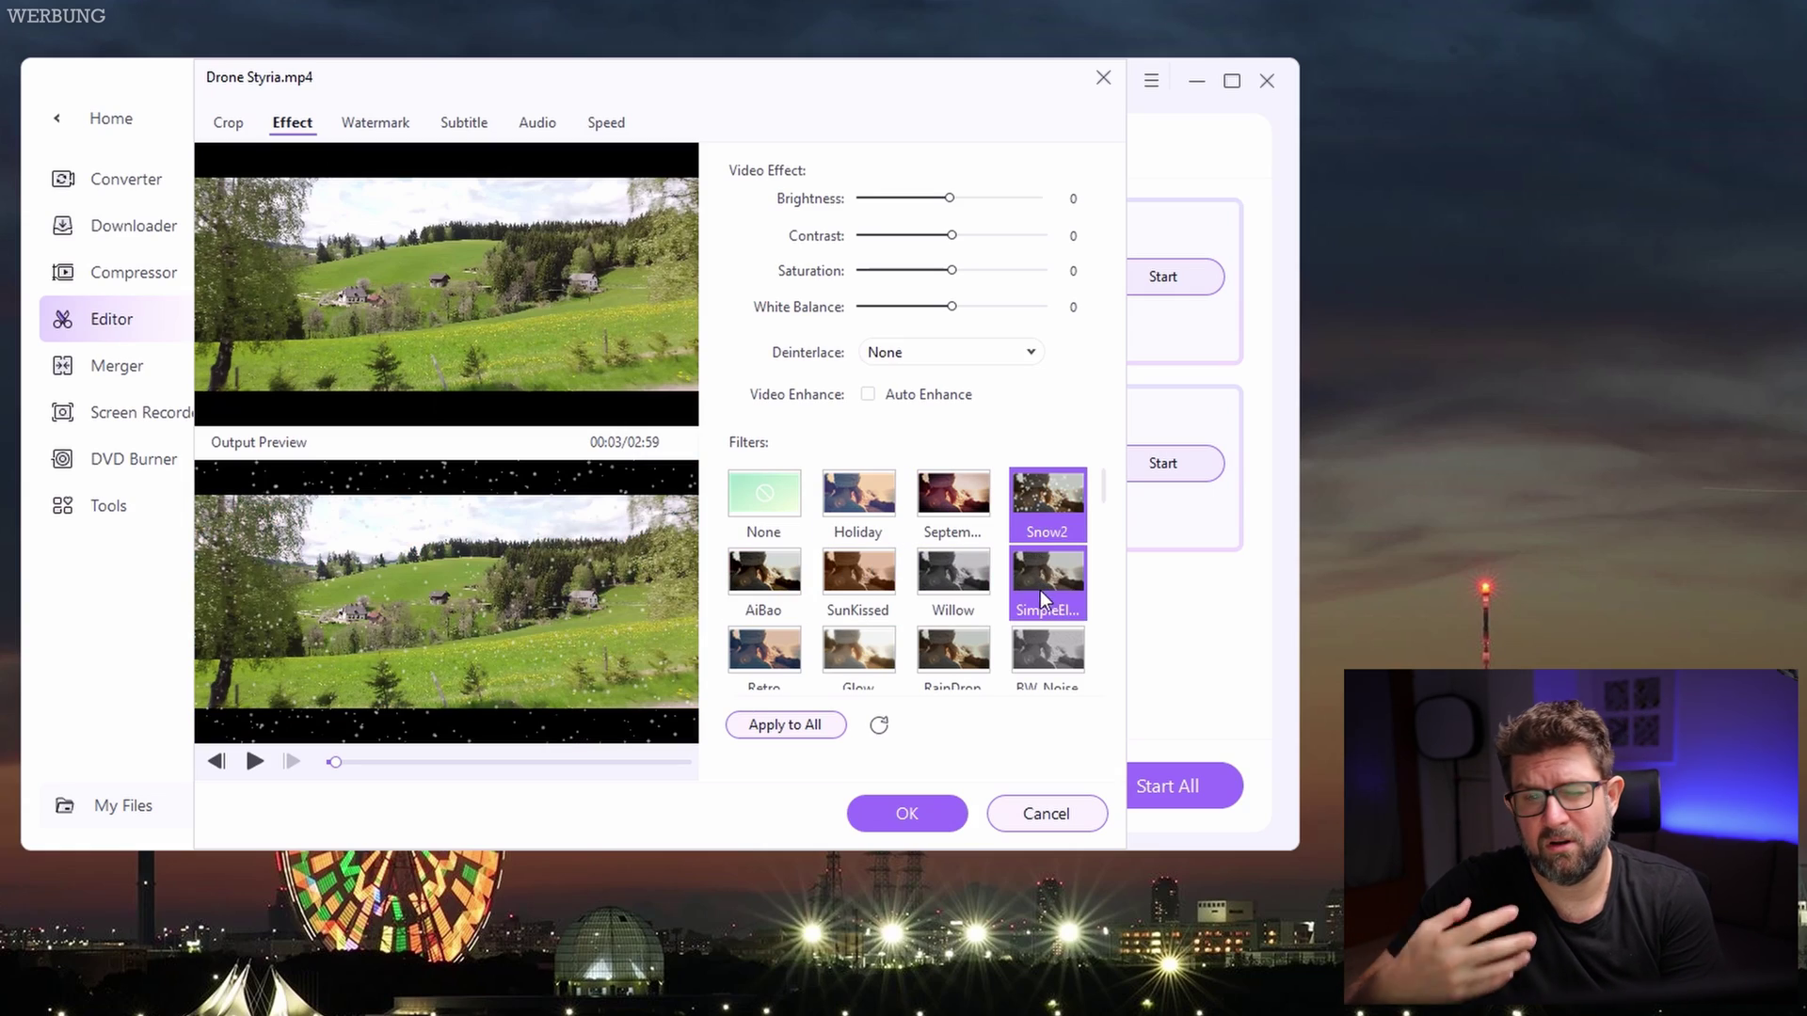
{"action": "left_click", "coordinate": [257, 764]}
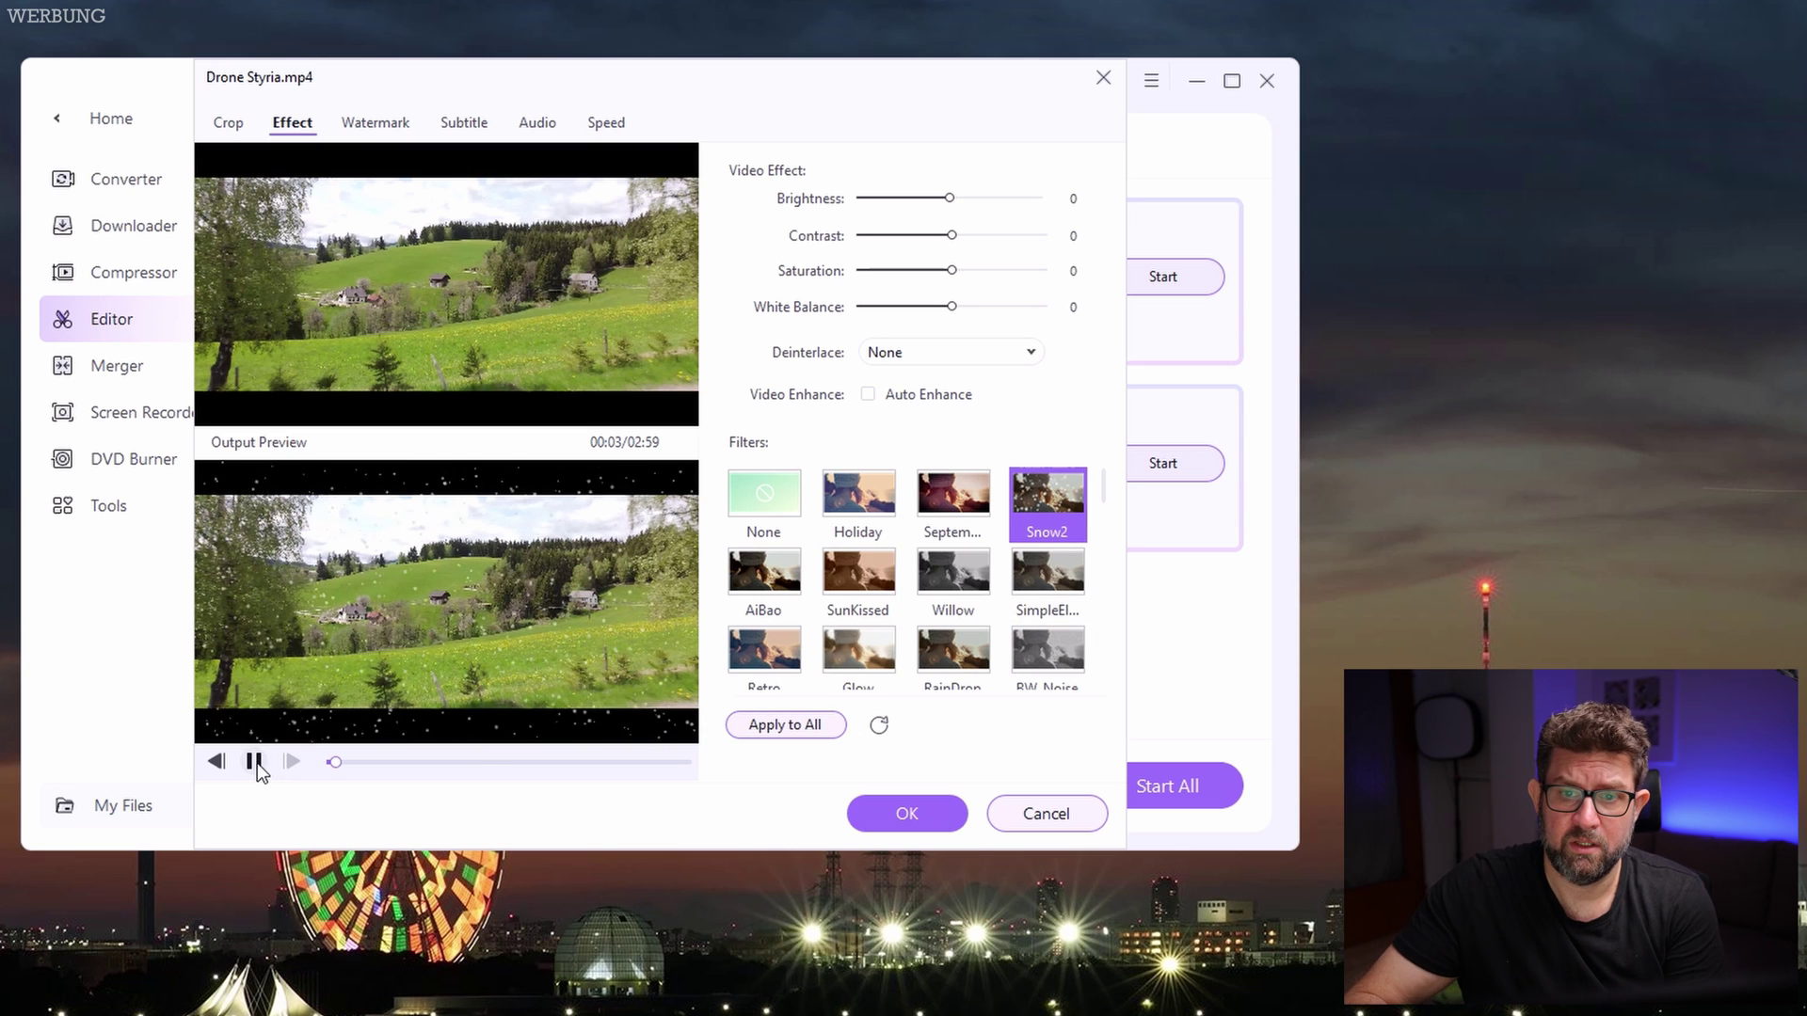
{"action": "left_click", "coordinate": [257, 764]}
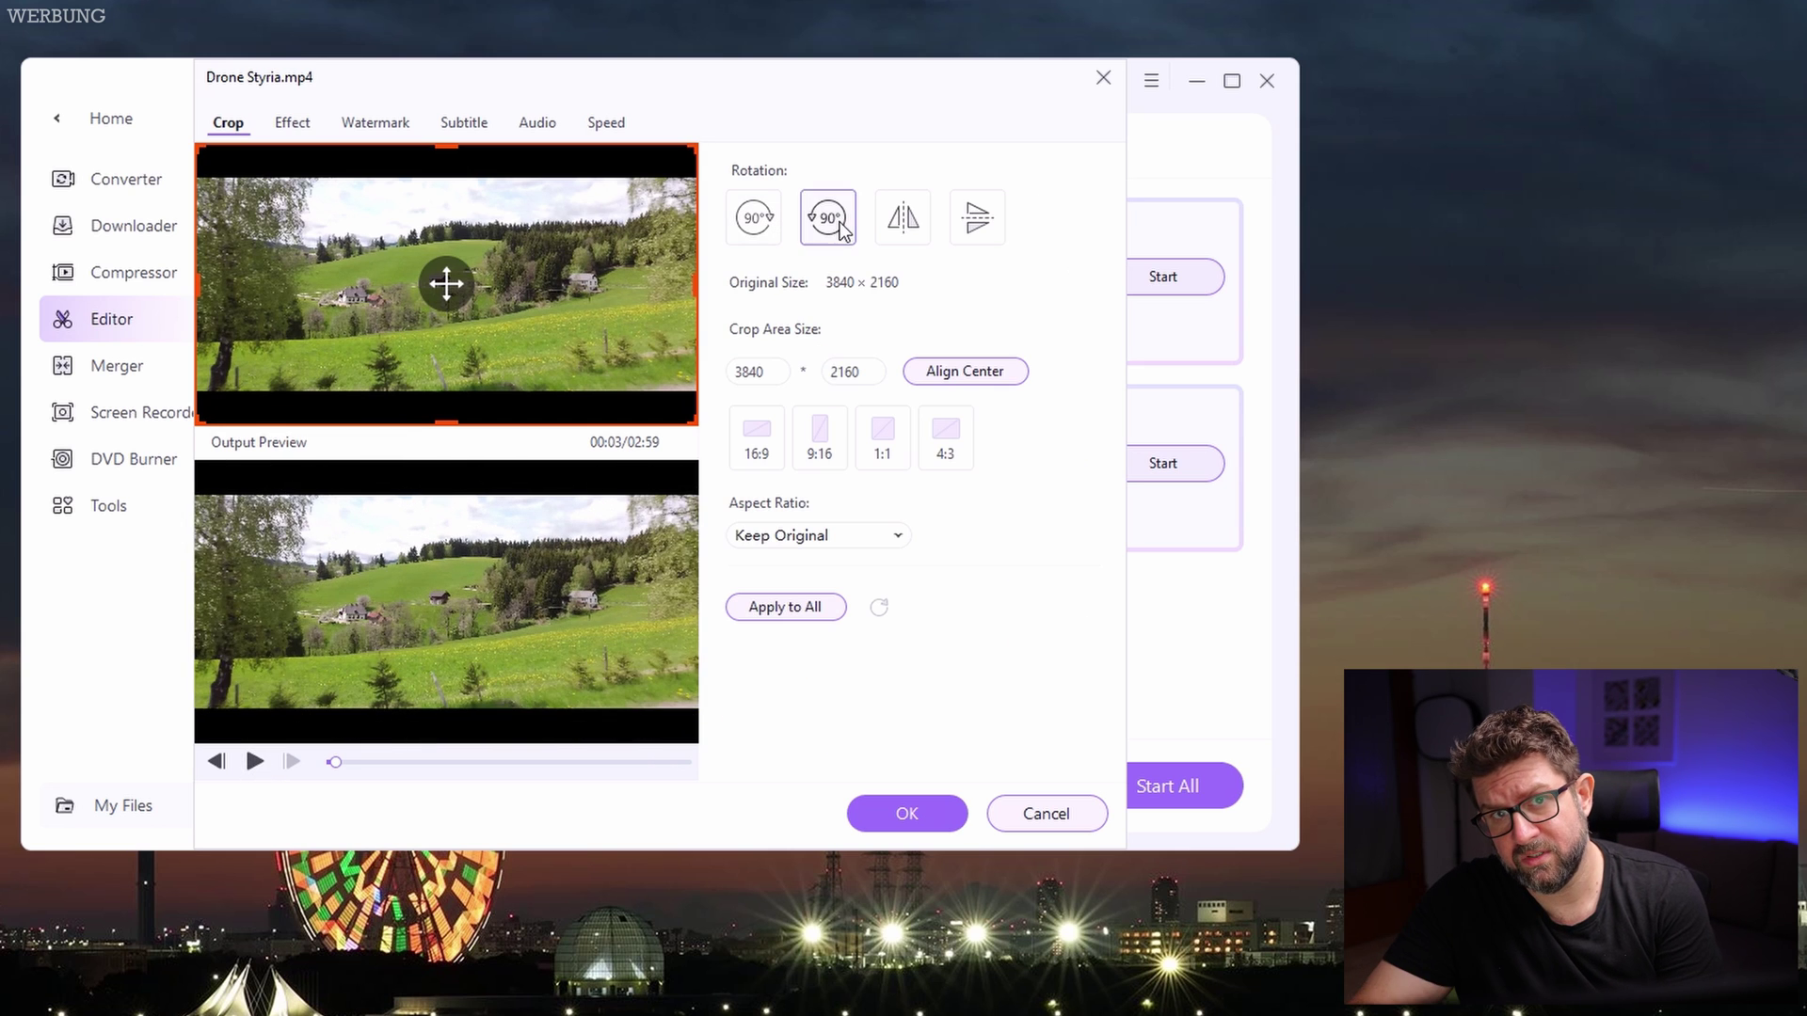
Rotate the clip through quarter turns back to normal, then mirror it horizontally
{"action": "left_click", "coordinate": [832, 222]}
{"action": "left_click", "coordinate": [837, 224]}
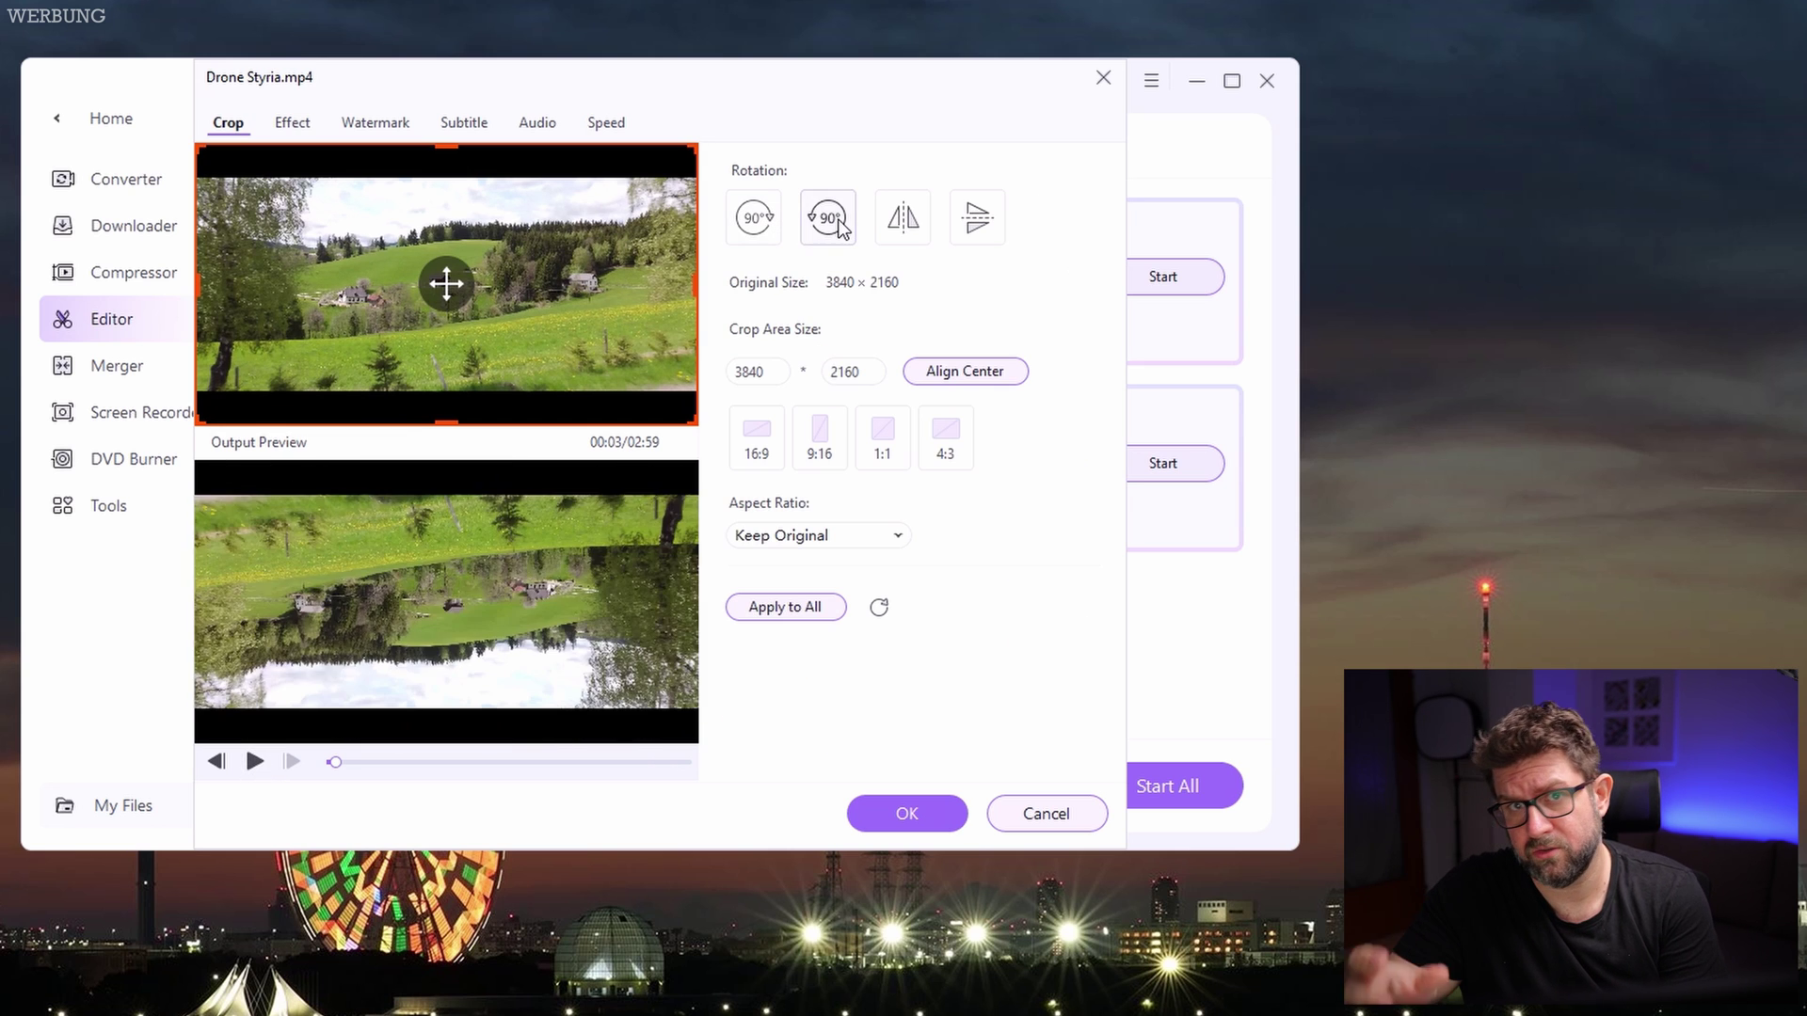
{"action": "left_click", "coordinate": [836, 224]}
{"action": "left_click", "coordinate": [837, 224]}
{"action": "left_click", "coordinate": [900, 223]}
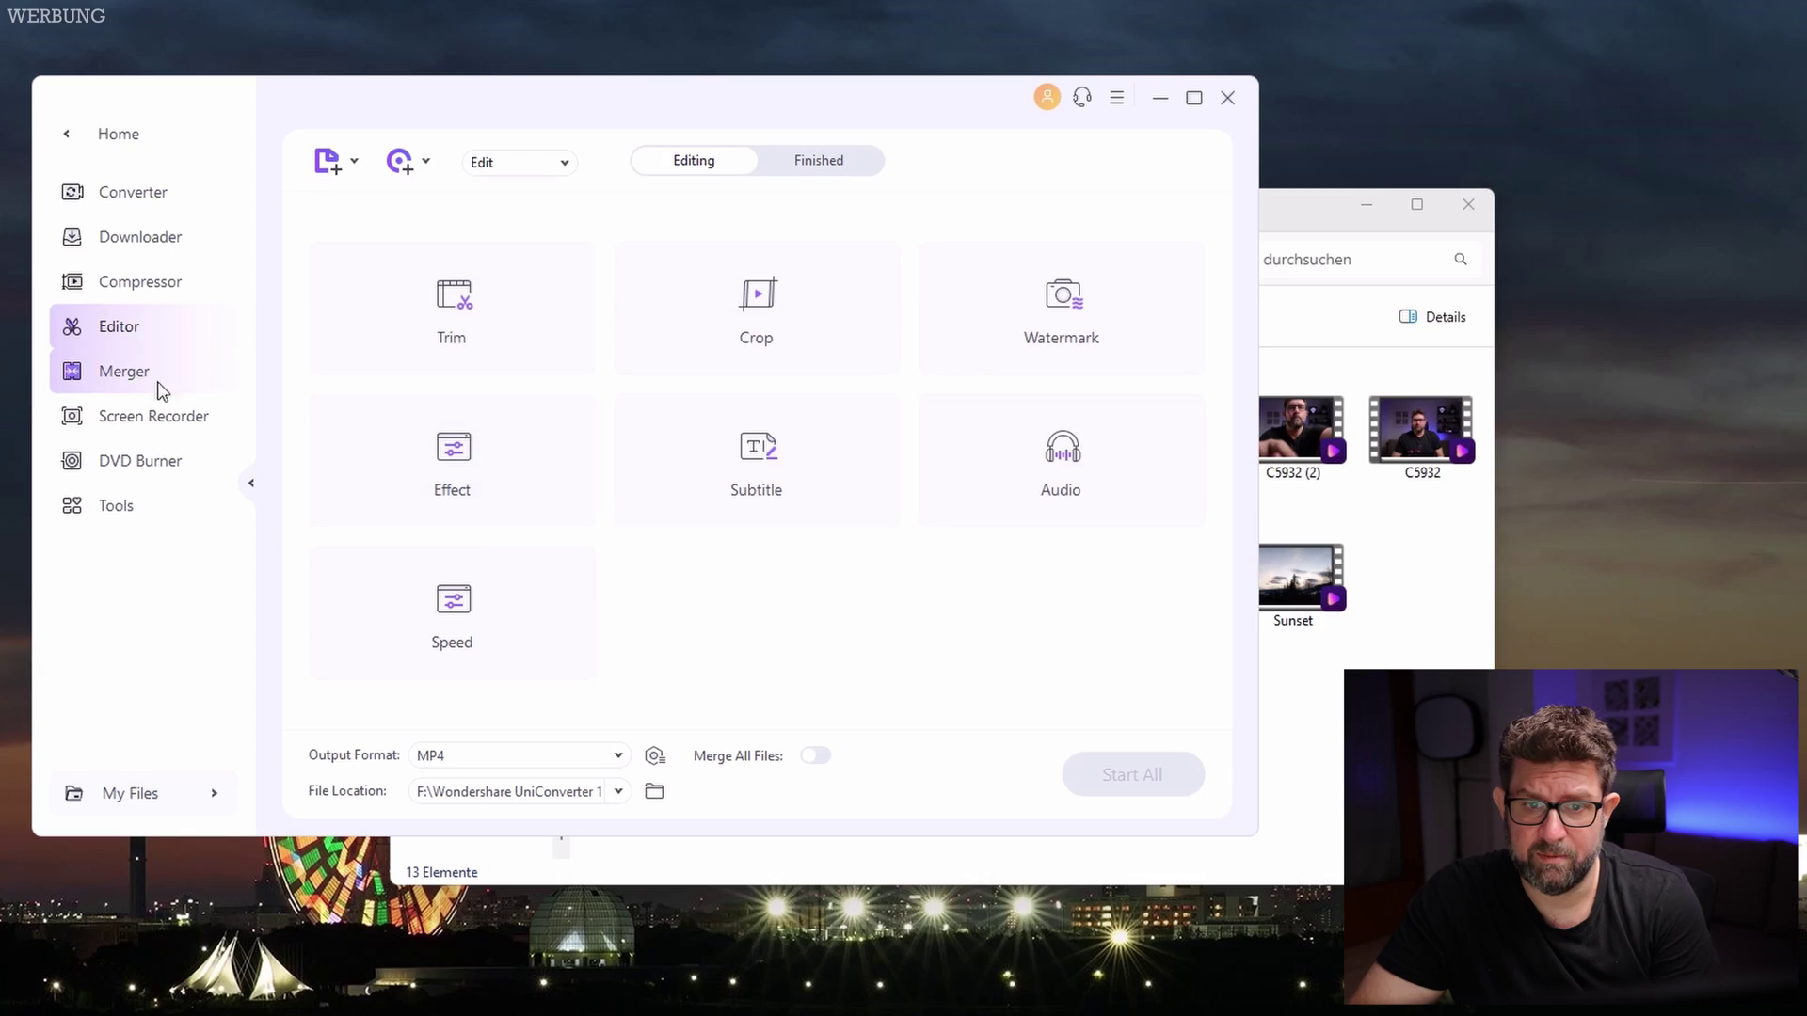
Merge DJIMini2 and Drone Styria from the Data (G:) folder into one video
{"action": "left_click", "coordinate": [130, 380]}
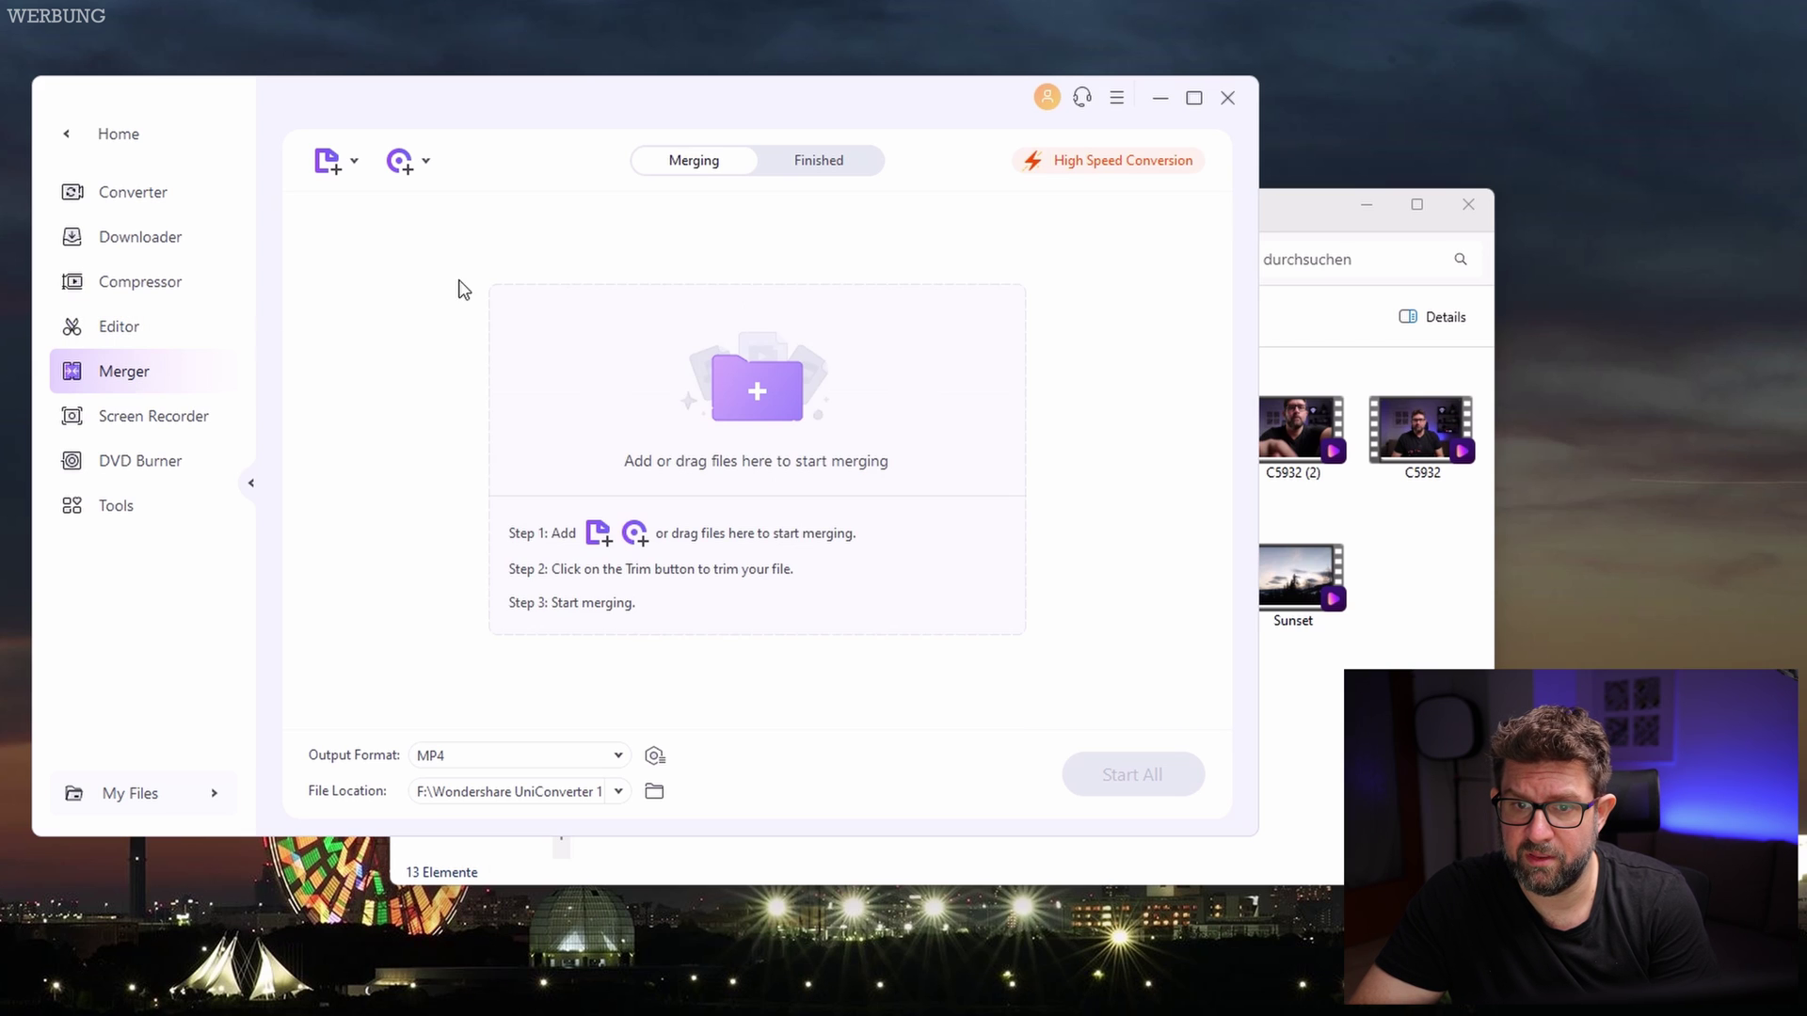
{"action": "left_click", "coordinate": [1284, 217]}
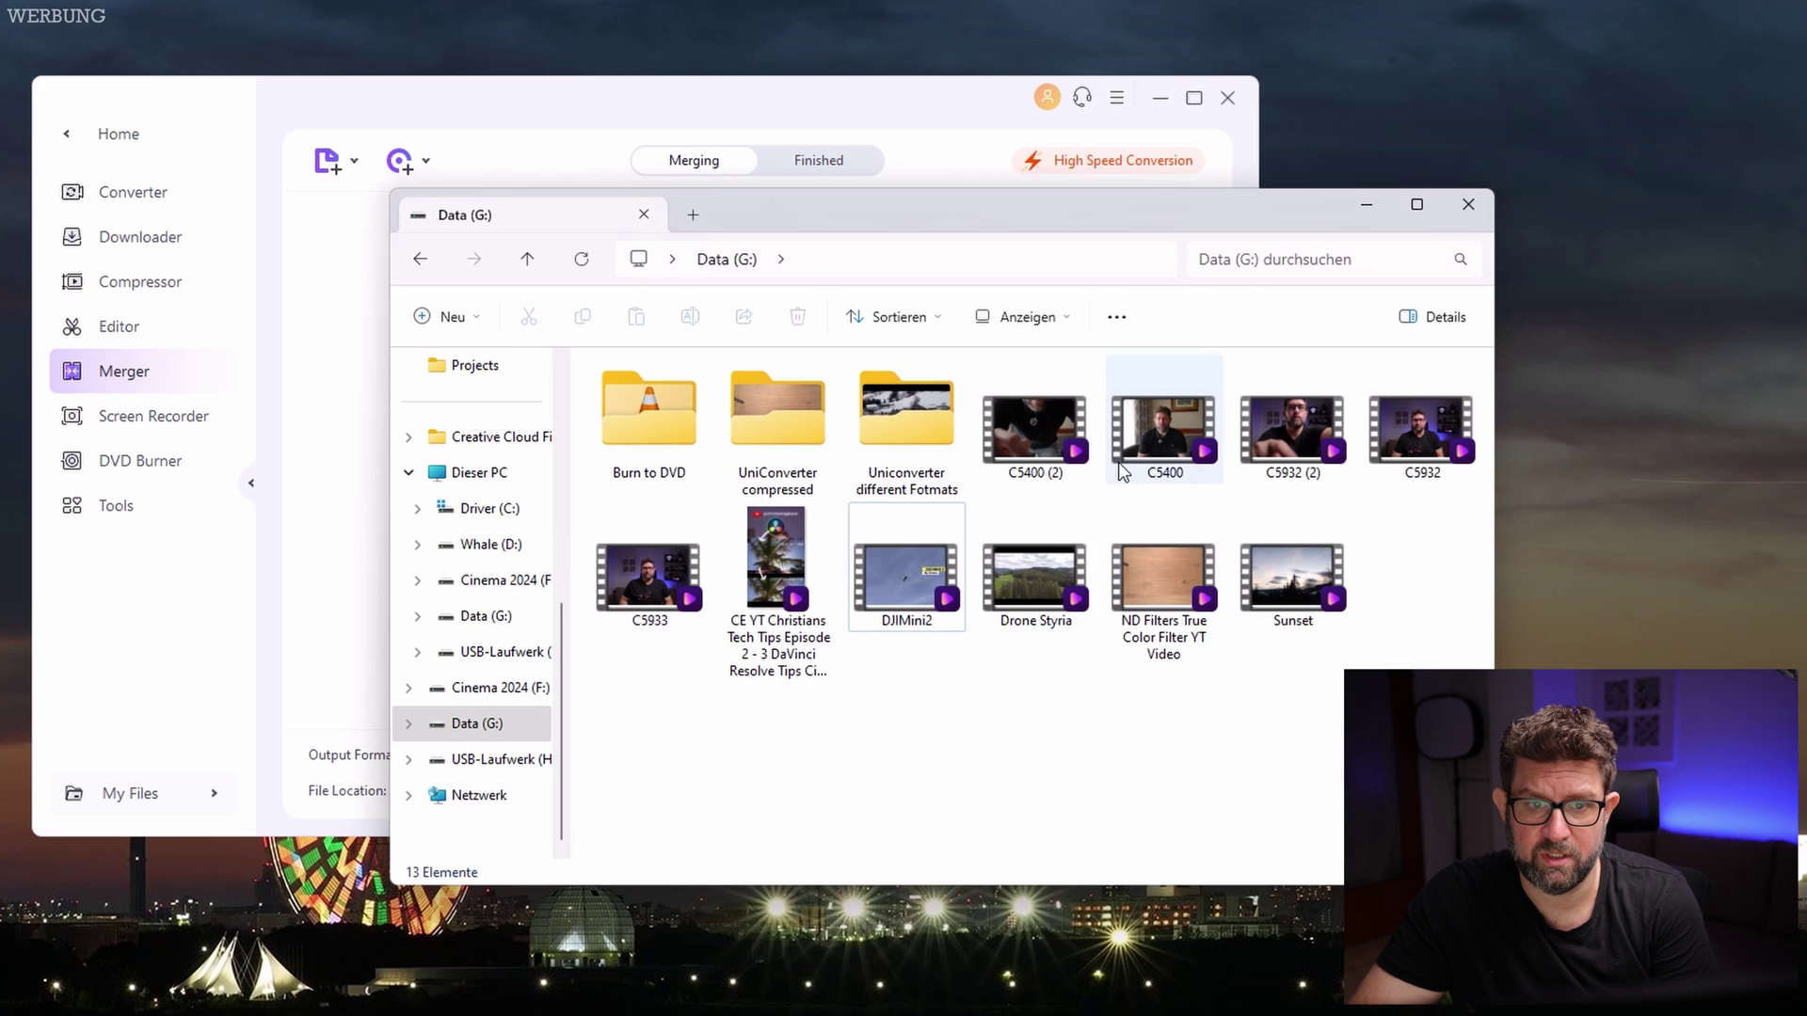
{"action": "left_click", "coordinate": [909, 579]}
{"action": "left_click", "coordinate": [1036, 589], "text": "ctrl"}
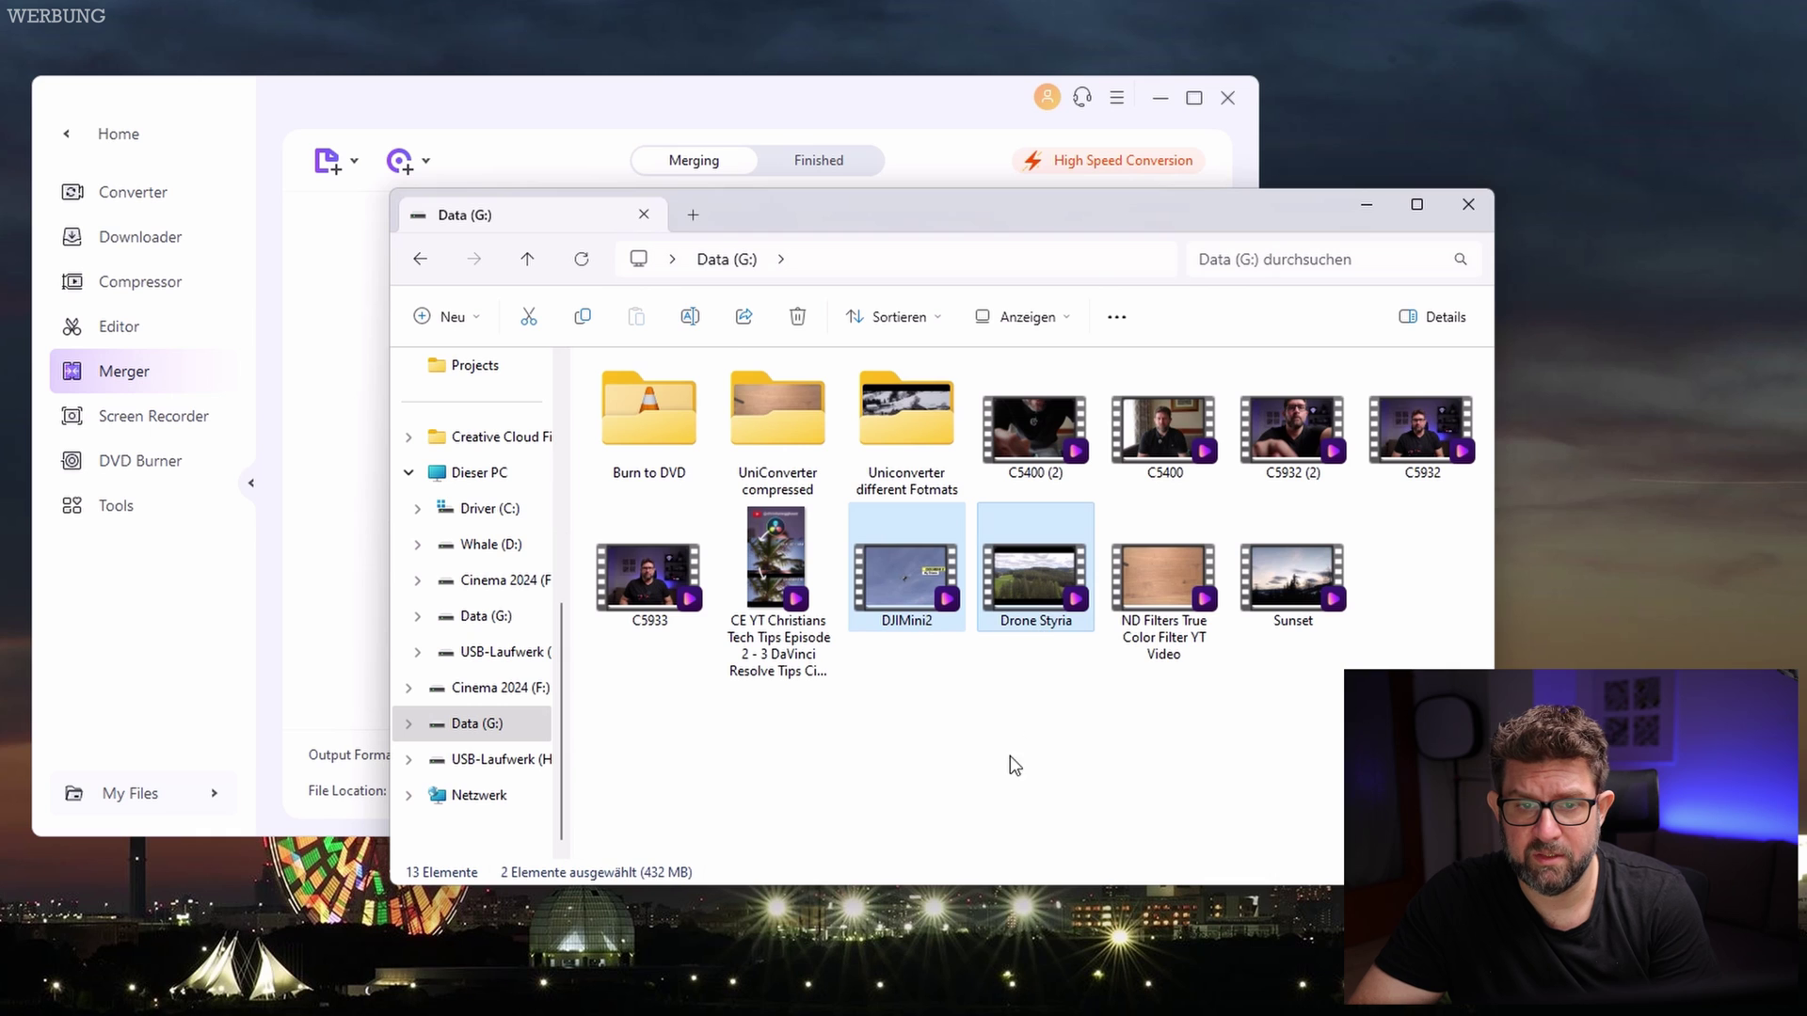
{"action": "left_click_drag", "start_coordinate": [309, 445], "coordinate": [339, 443]}
{"action": "left_click", "coordinate": [375, 508]}
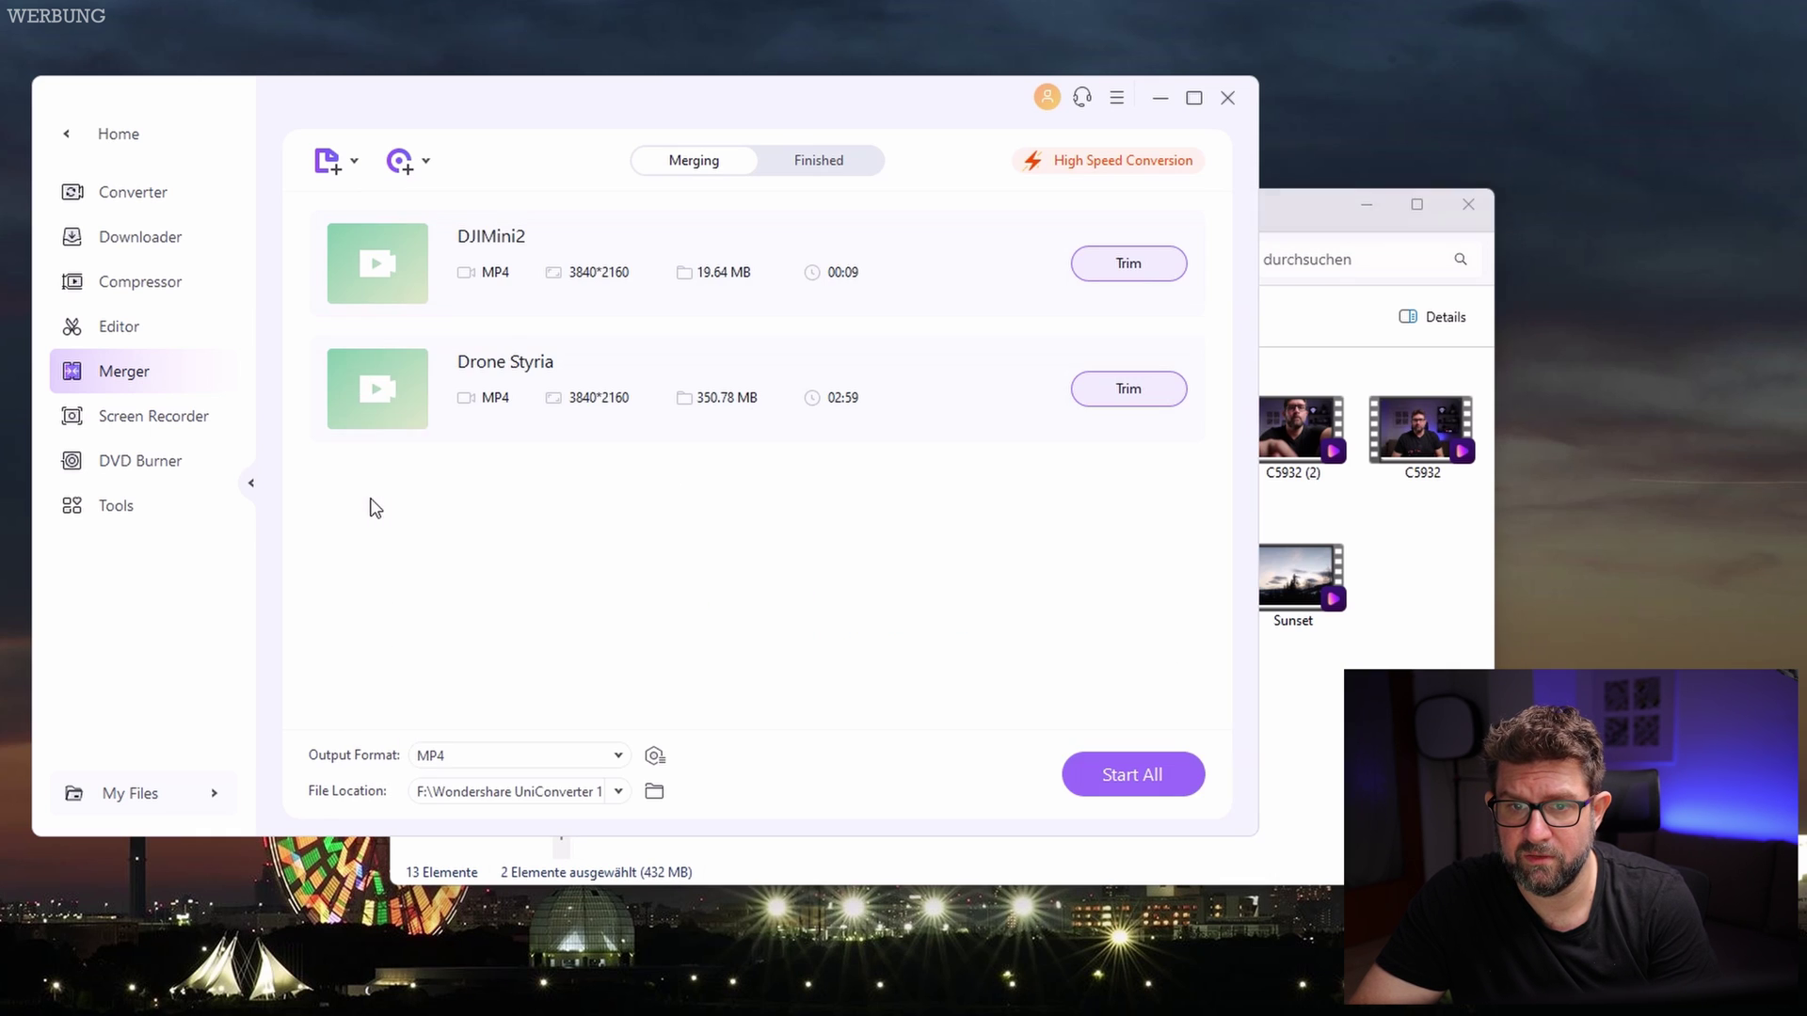
{"action": "left_click", "coordinate": [1138, 779]}
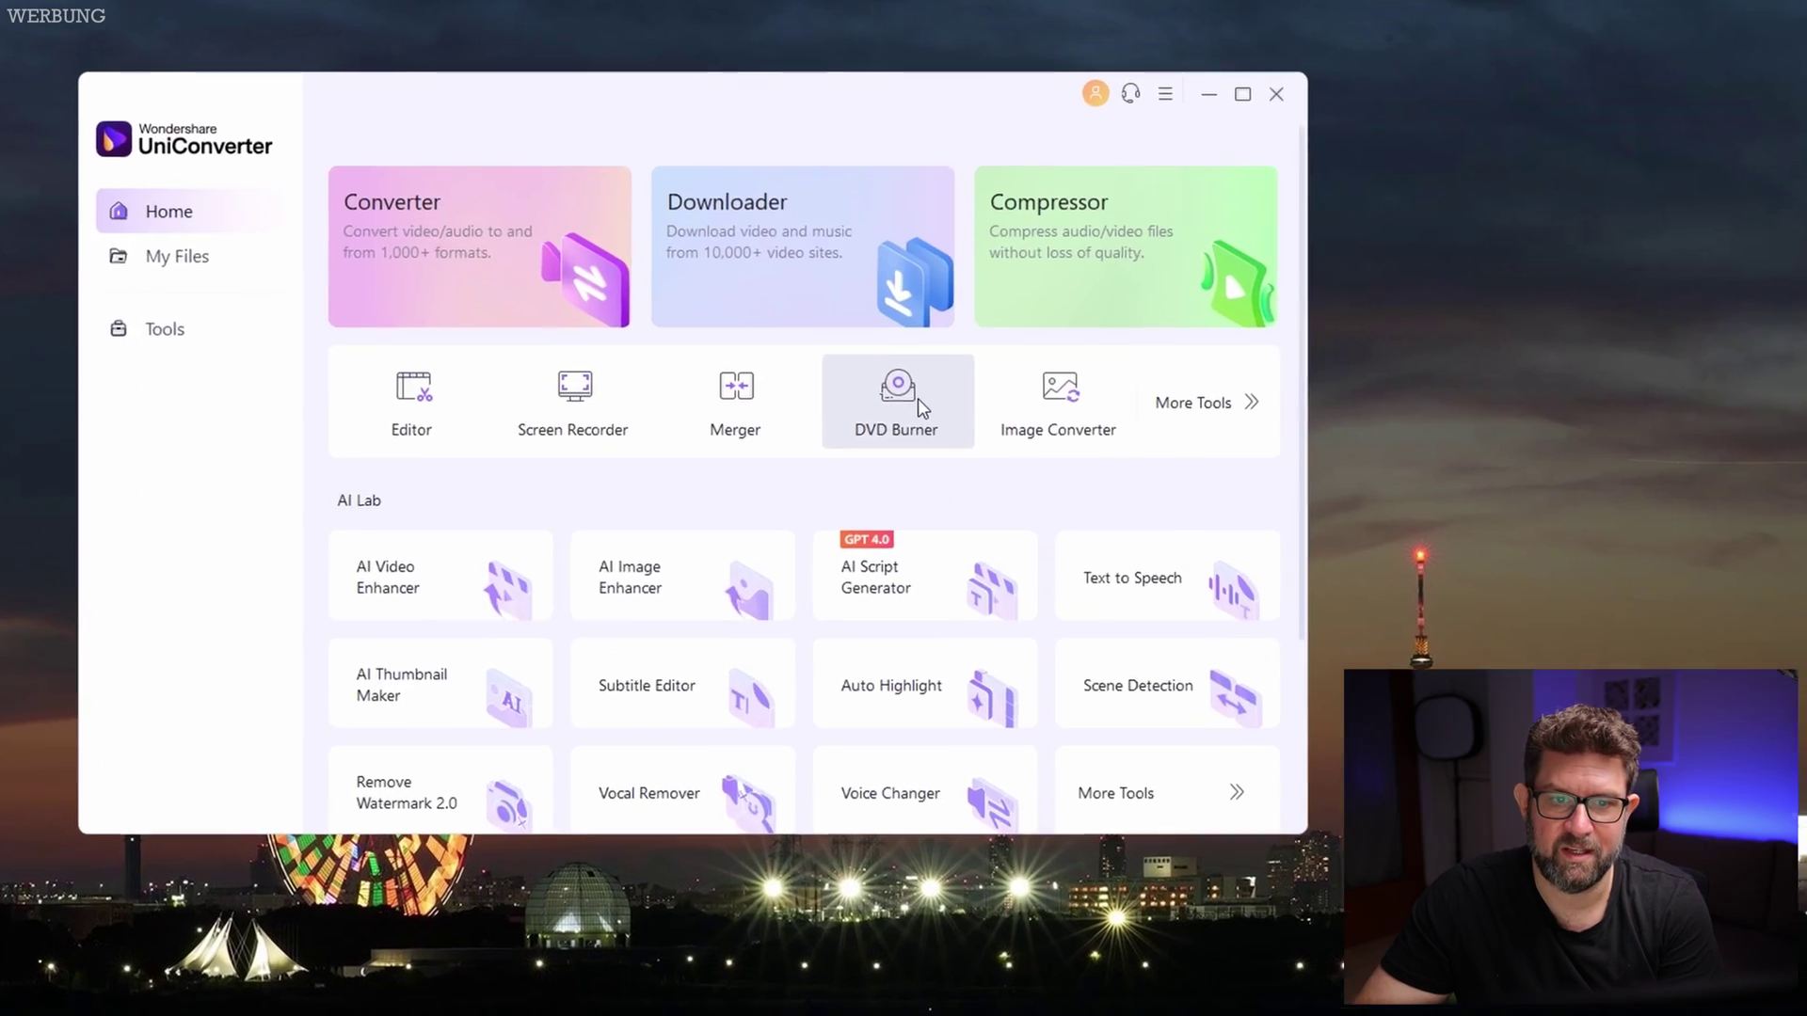
Open the DVD Burner tool from the Home screen
{"action": "left_click", "coordinate": [905, 395]}
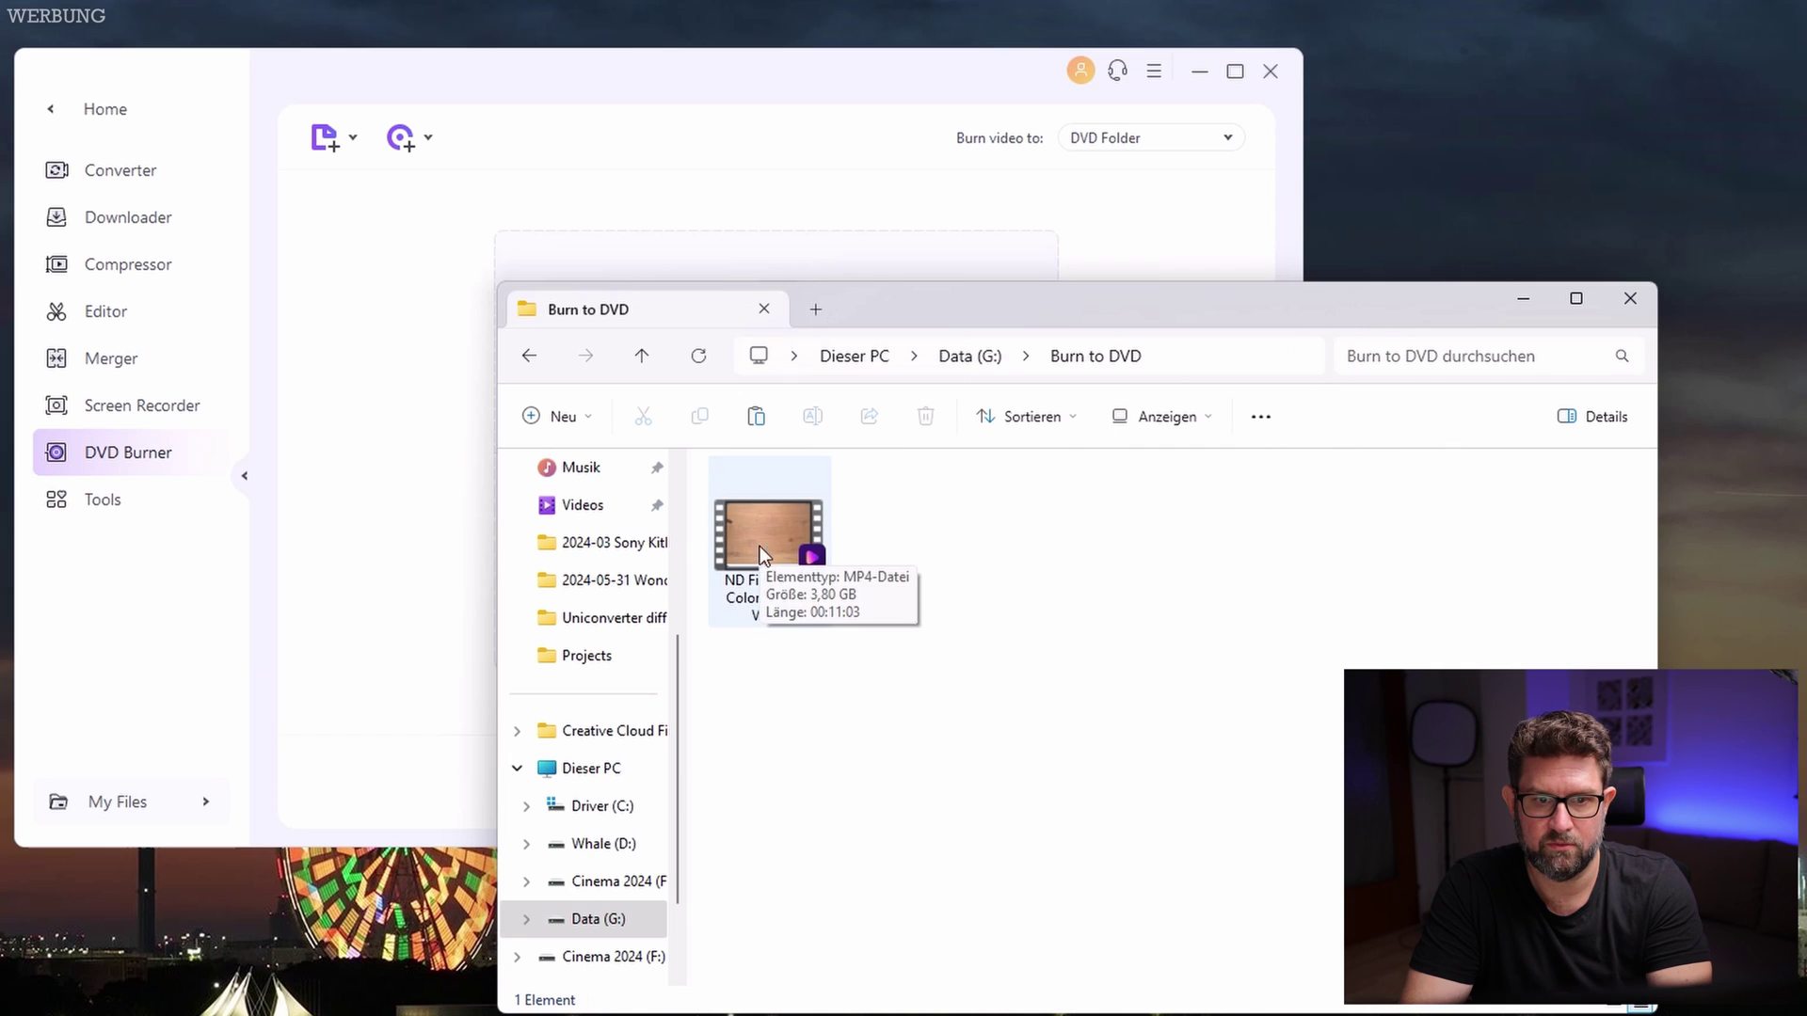
Add the ND Filters True Color Filter YT video and pick the Graduate05 menu template
{"action": "left_click_drag", "start_coordinate": [732, 545], "coordinate": [696, 244]}
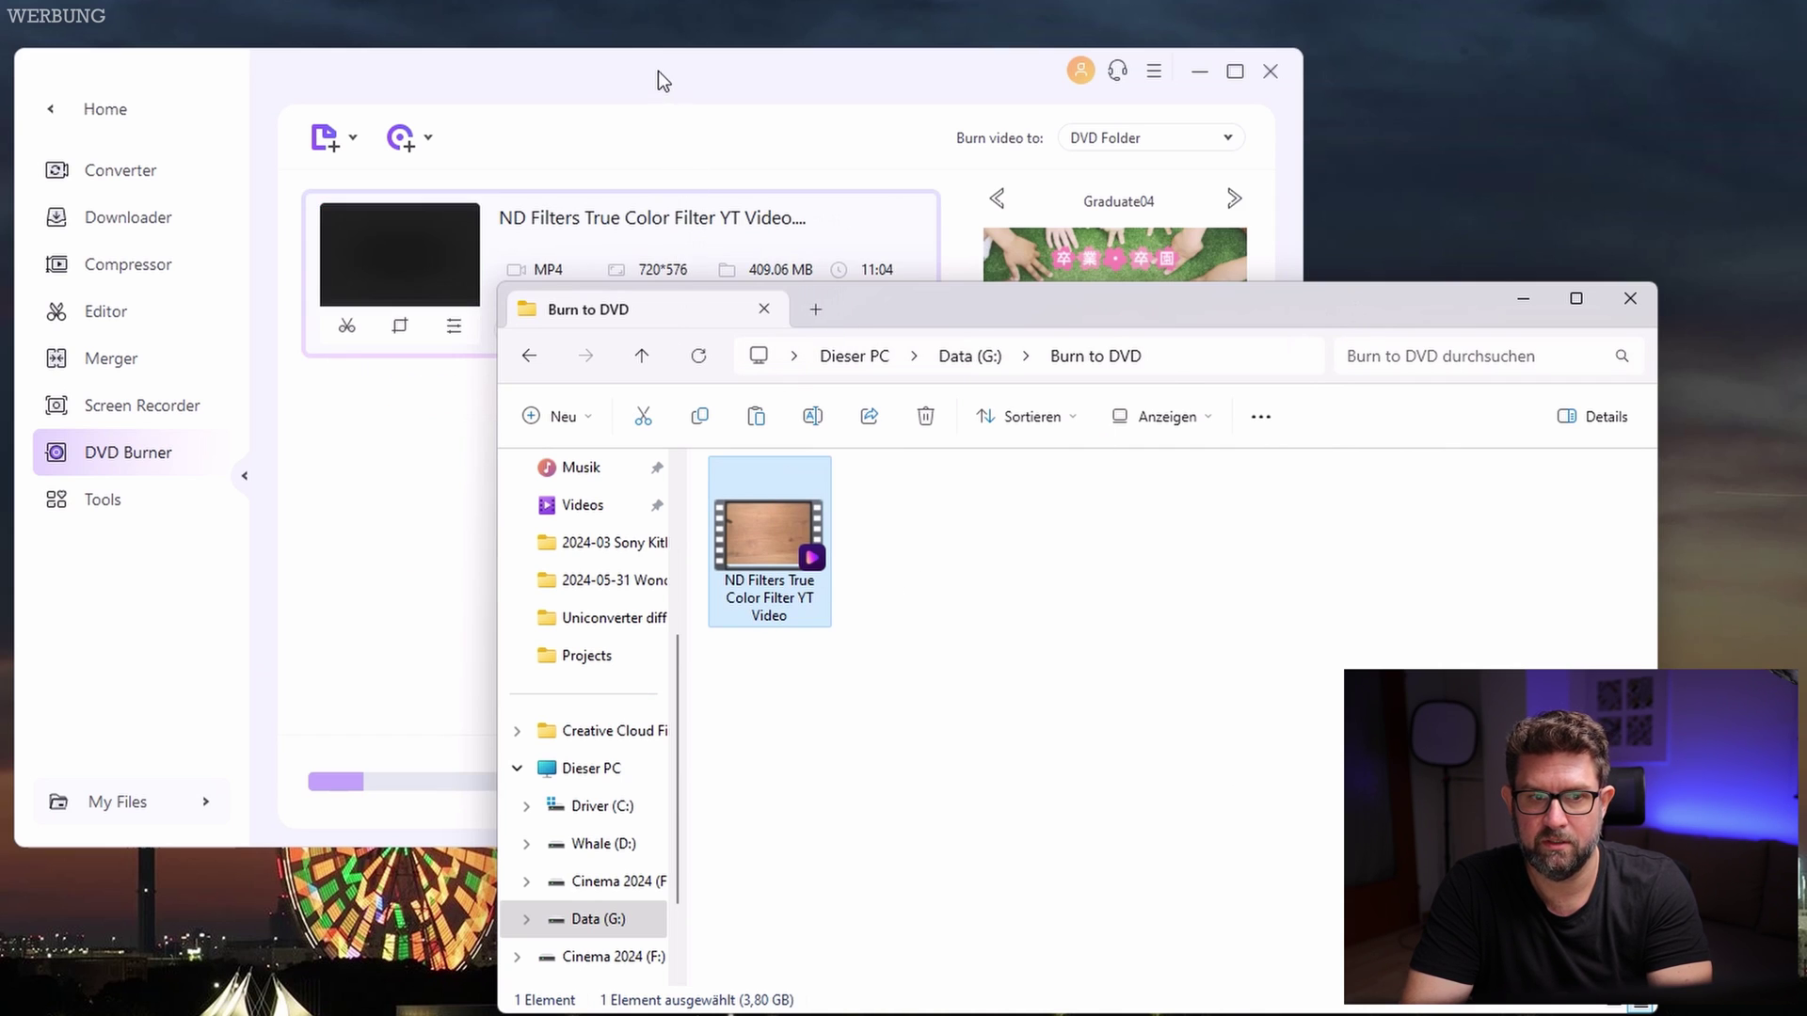
{"action": "left_click", "coordinate": [657, 72]}
{"action": "left_click", "coordinate": [1232, 201]}
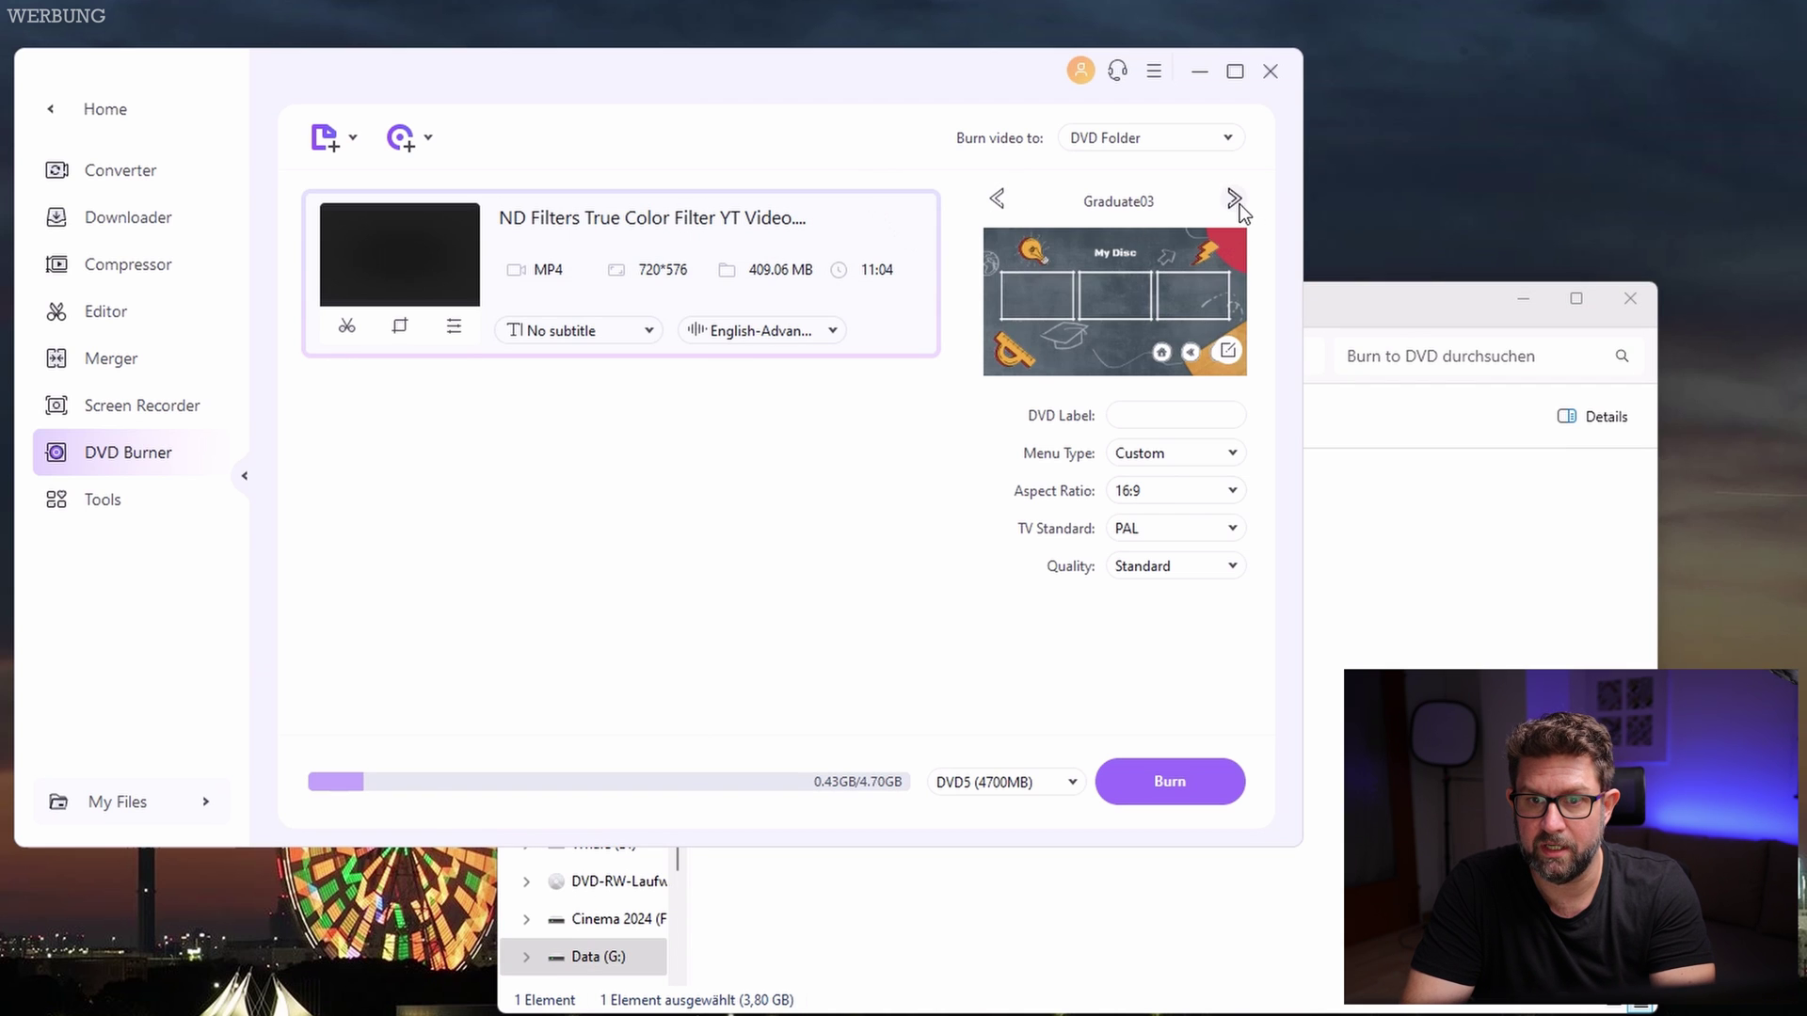
{"action": "left_click", "coordinate": [1234, 199]}
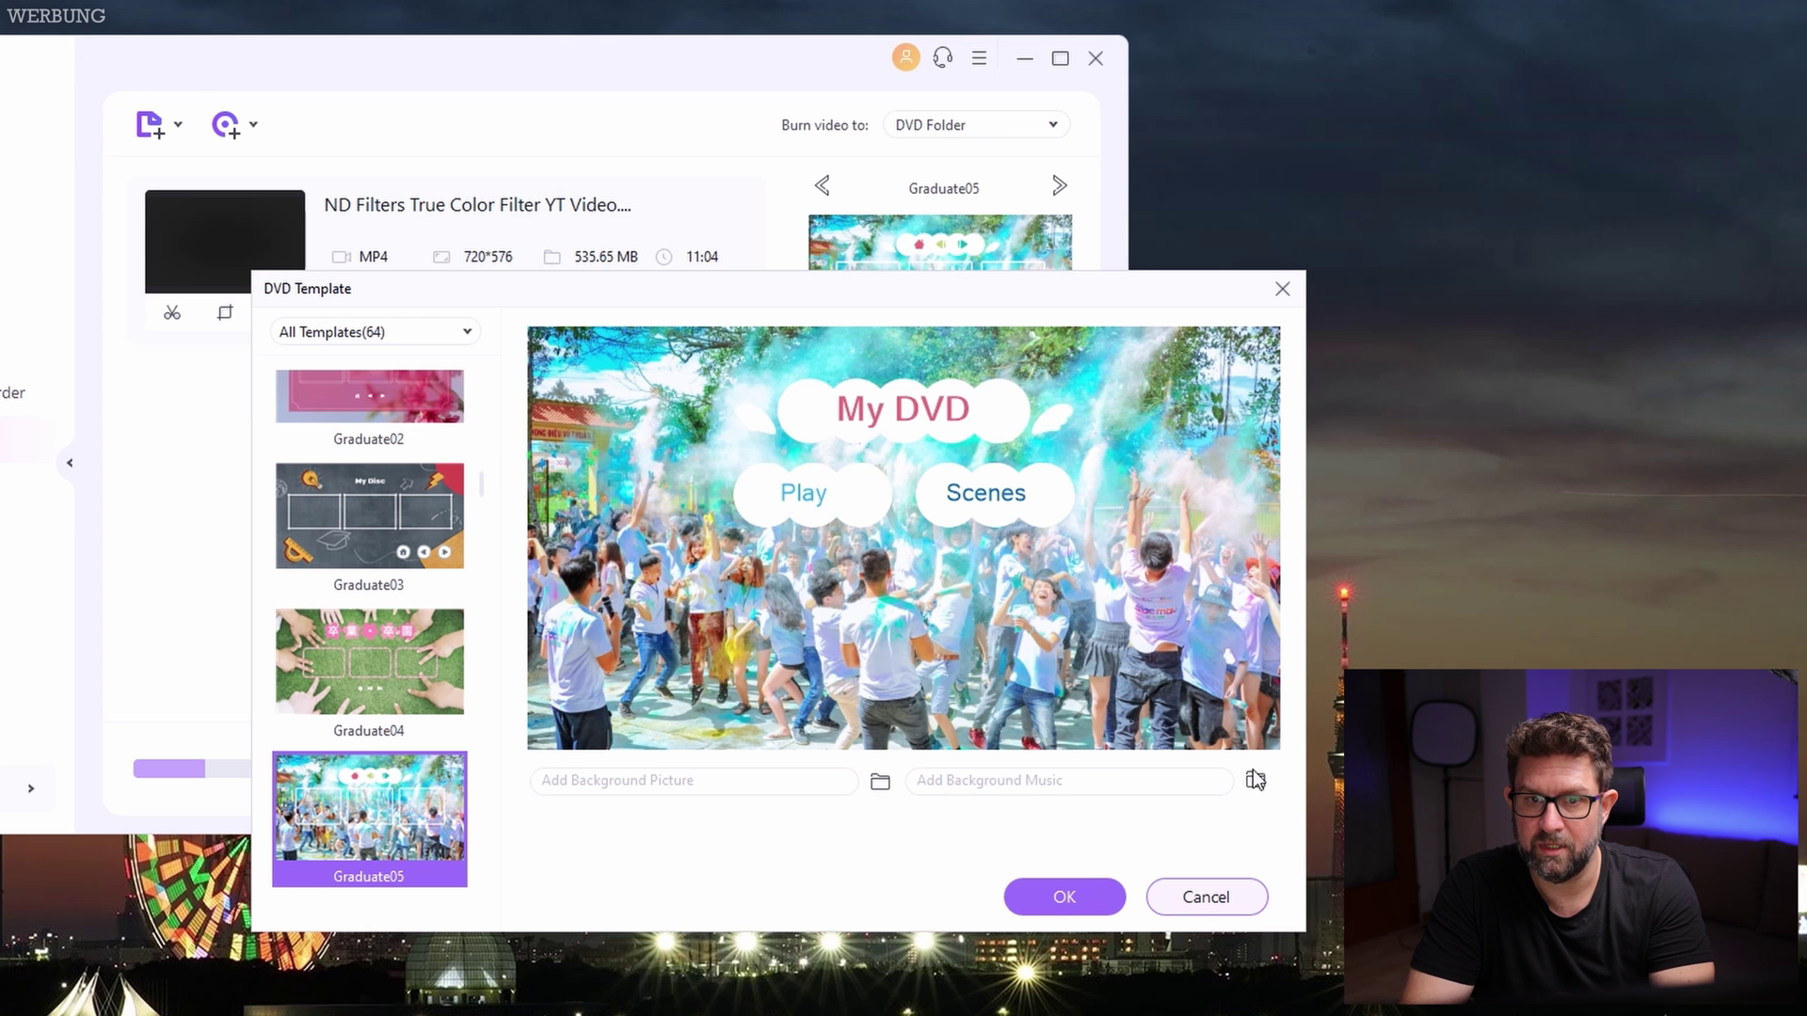
{"action": "left_click", "coordinate": [1246, 898]}
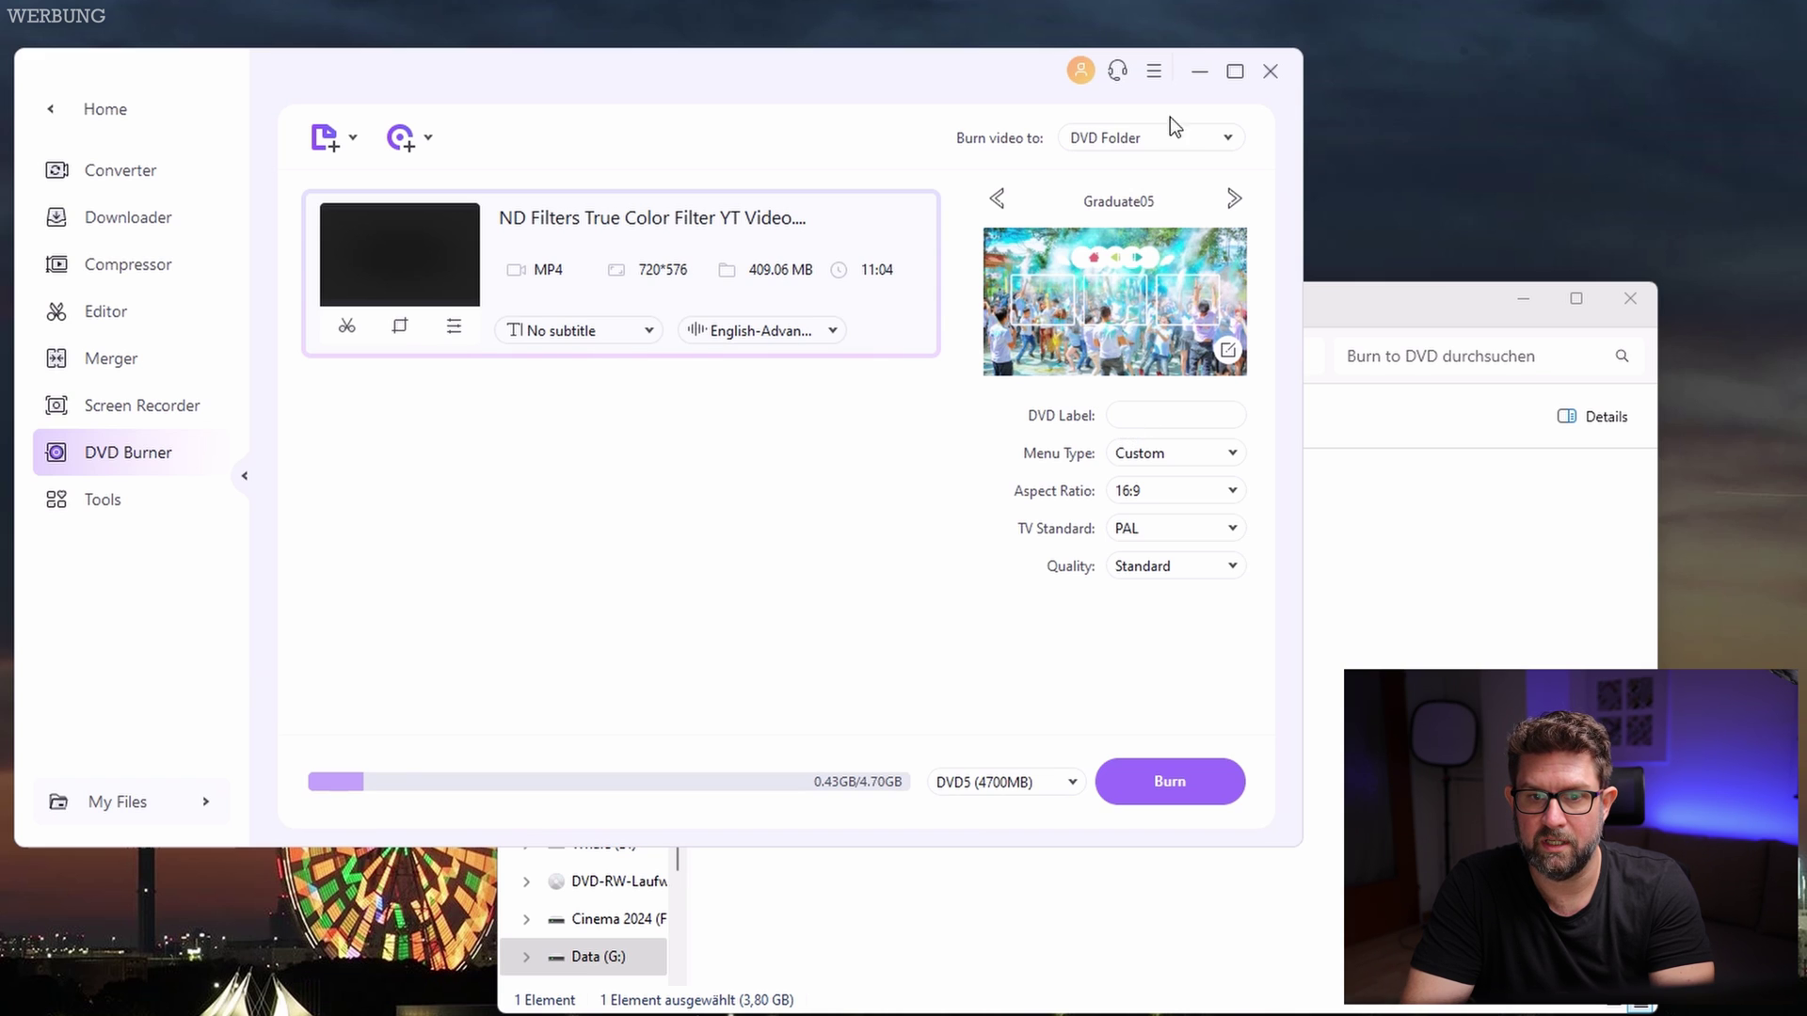
Burn the ND Filters project to a DVD Folder and dismiss the completion message
{"action": "left_click", "coordinate": [1207, 138]}
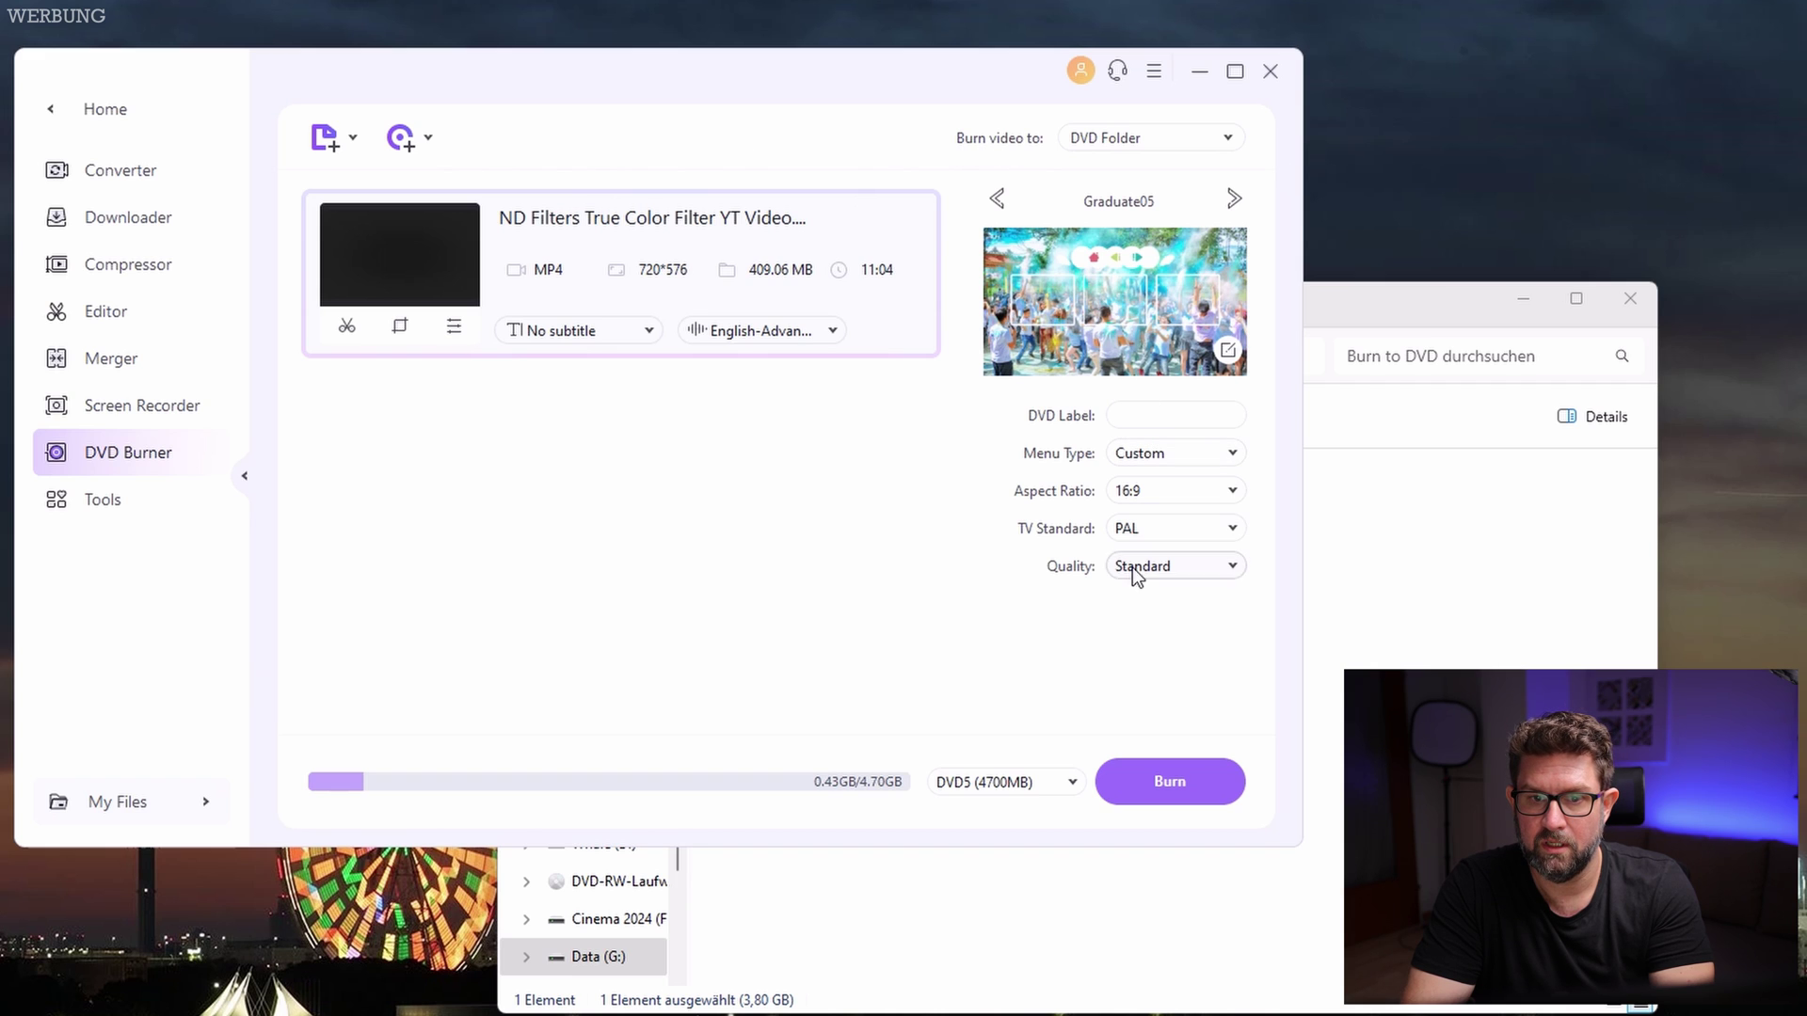
{"action": "left_click", "coordinate": [1167, 782]}
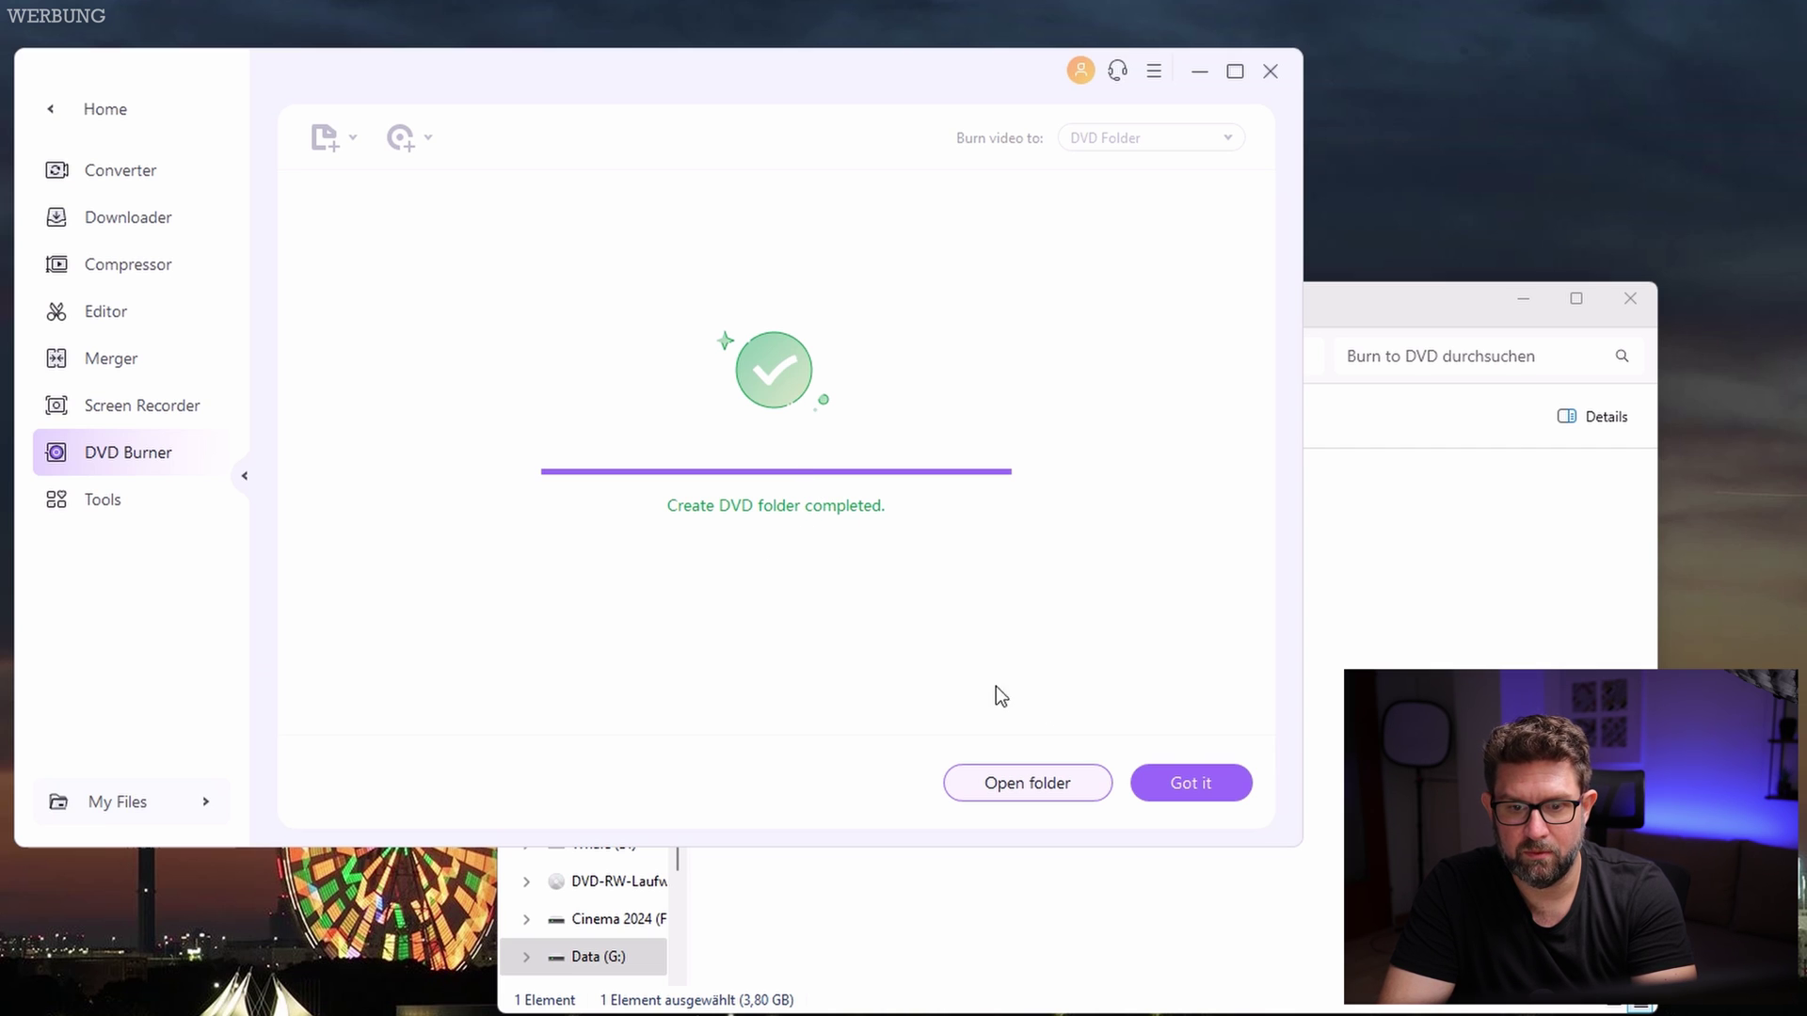
{"action": "left_click", "coordinate": [1184, 781]}
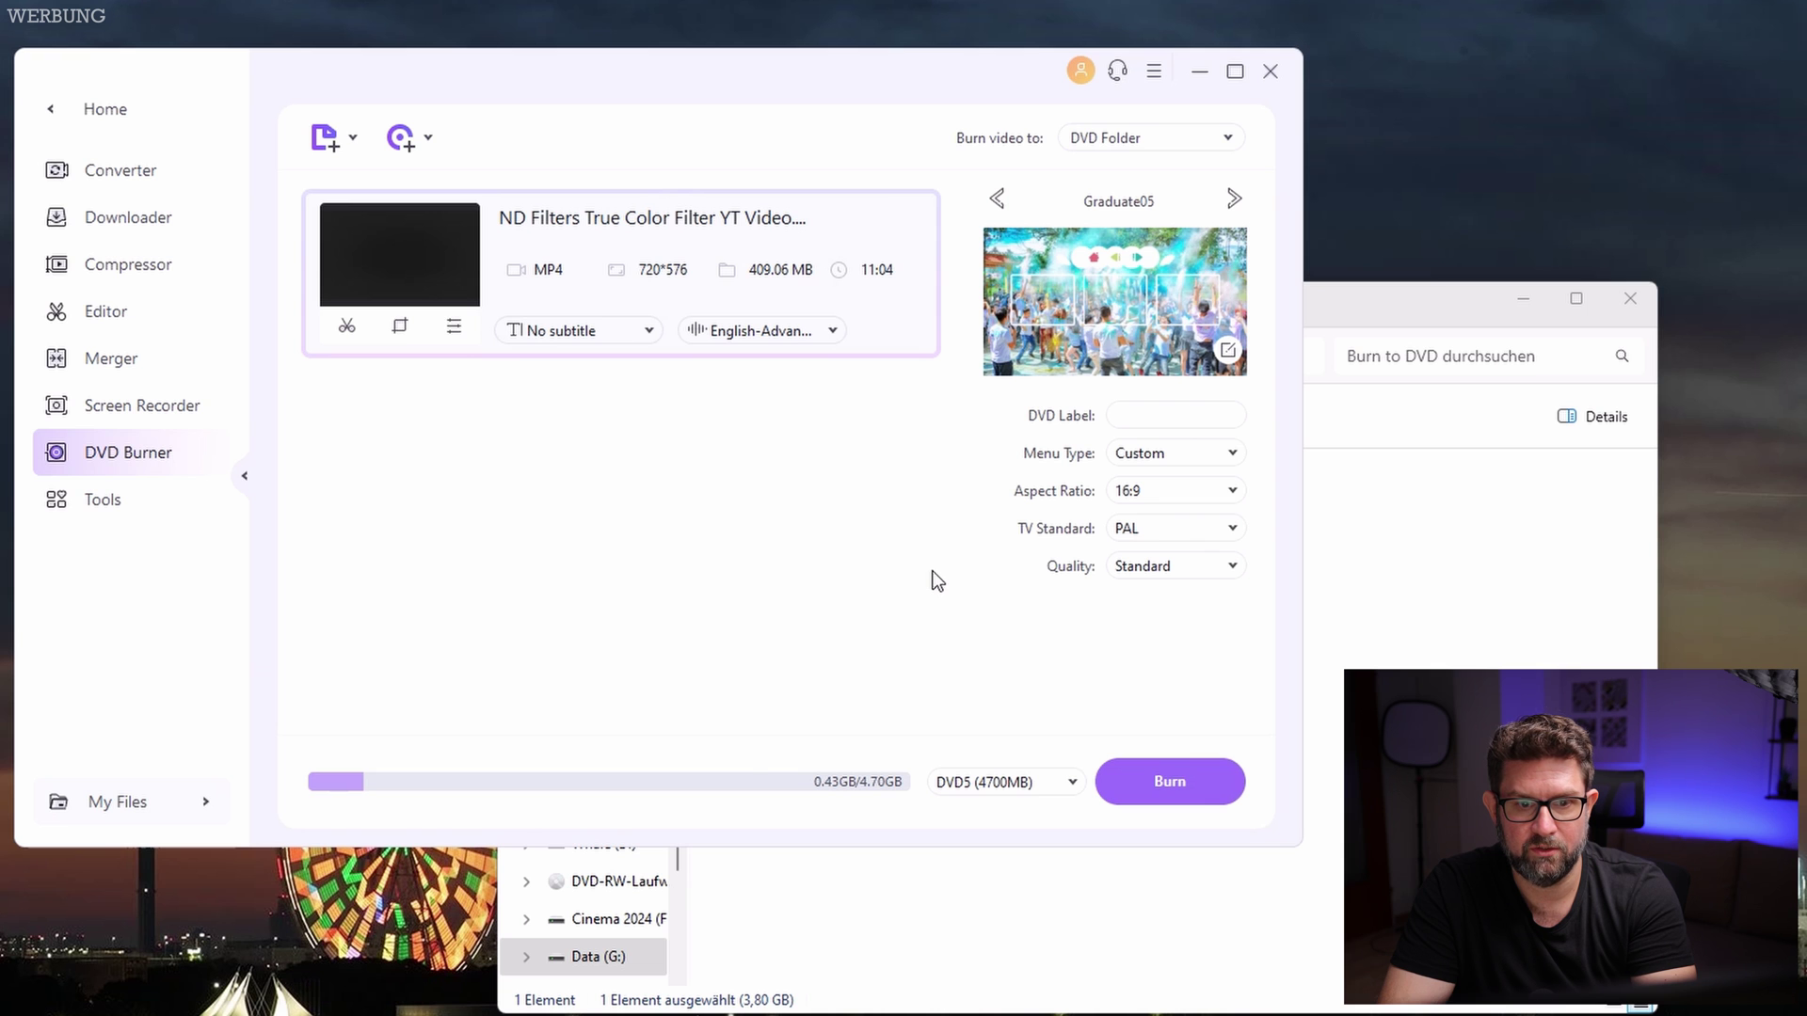